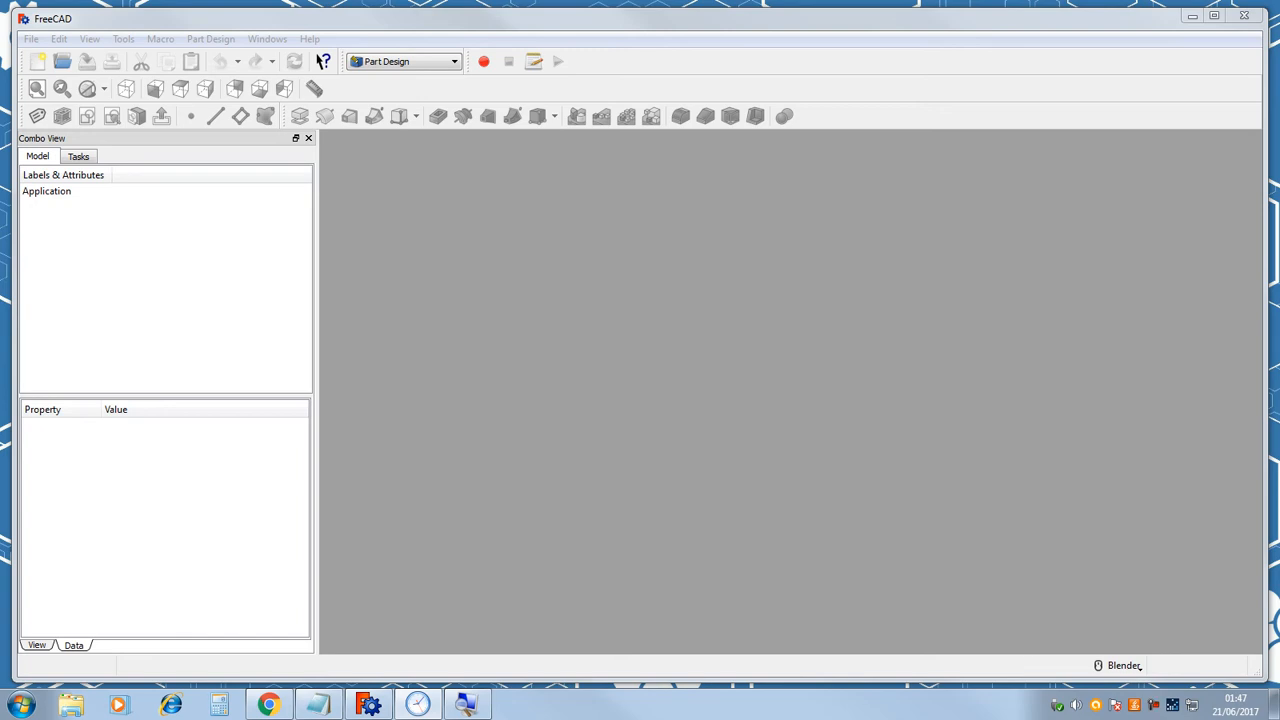
pyautogui.moveTo(1279, 580); pyautogui.dragTo(1095, 440)
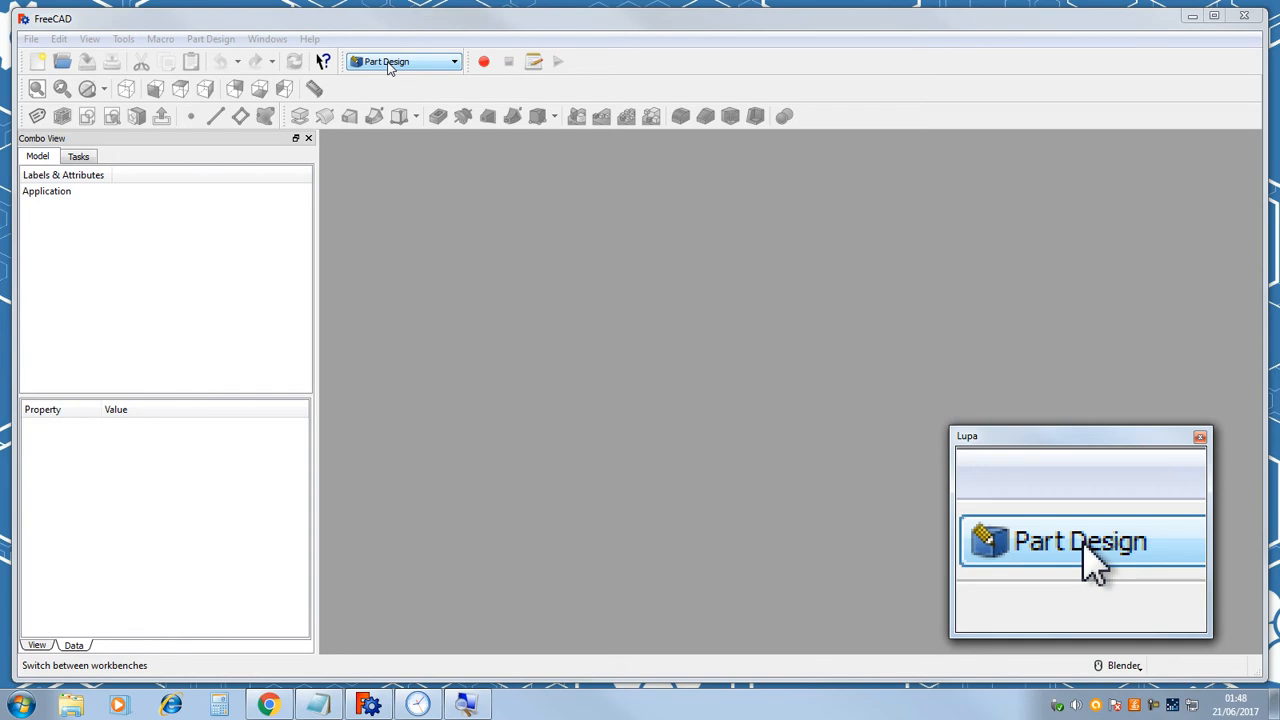
pyautogui.click(38, 63)
pyautogui.click(38, 63)
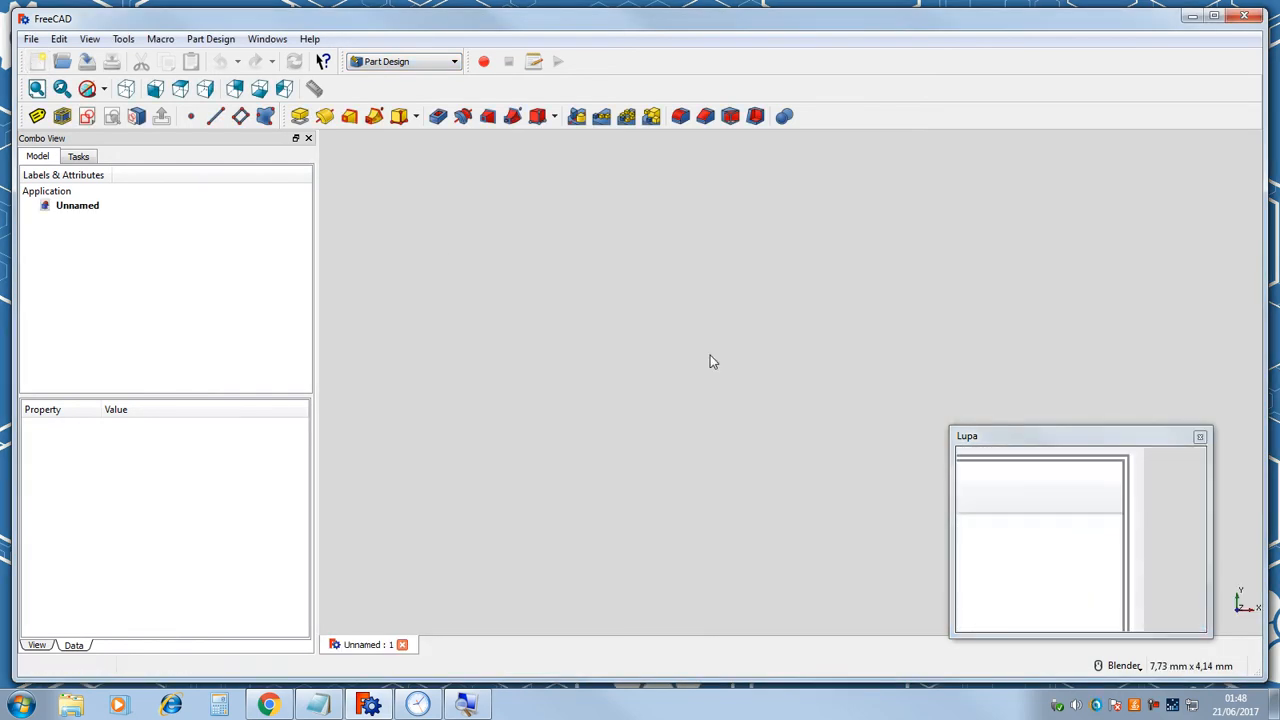
pyautogui.moveTo(1040, 434); pyautogui.dragTo(1044, 421)
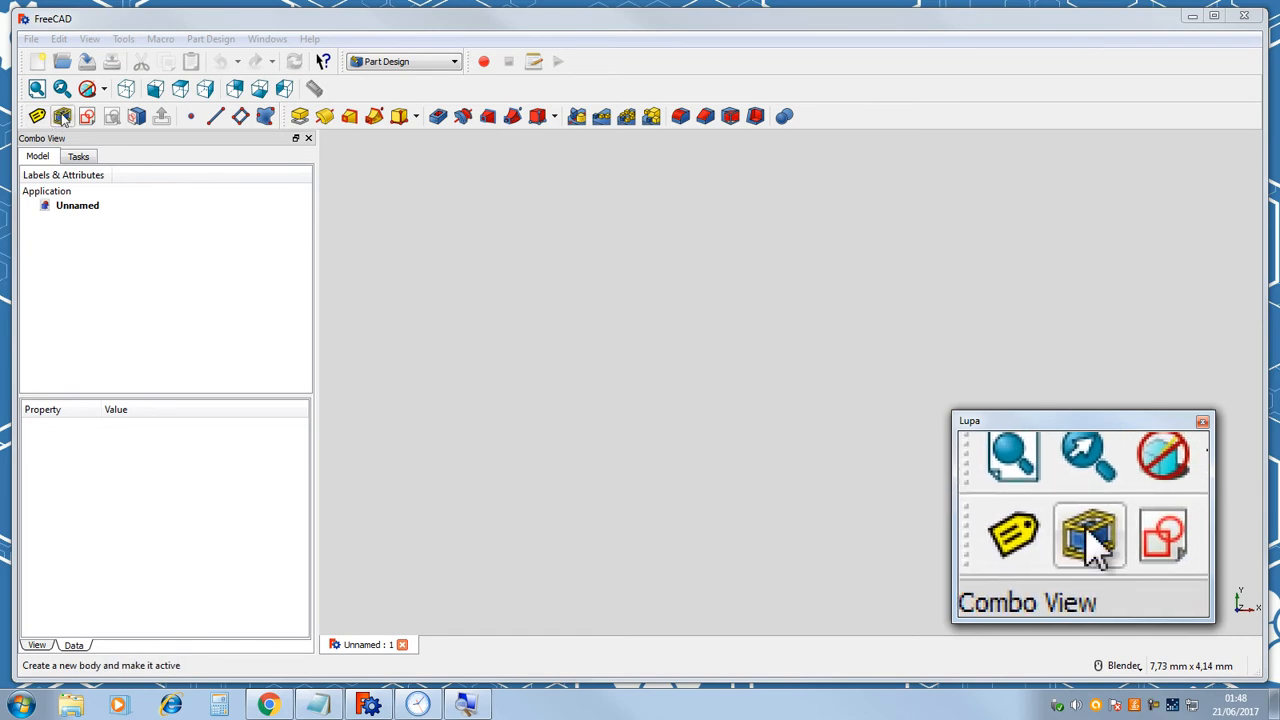
pyautogui.click(208, 40)
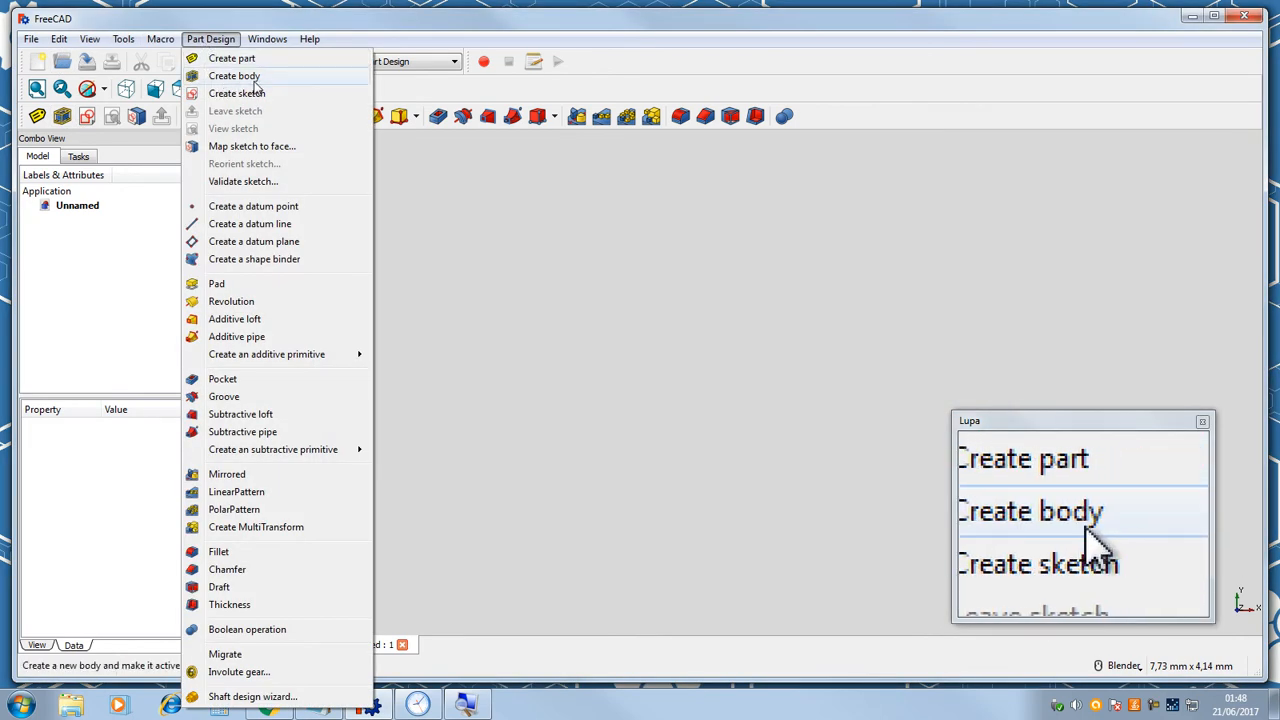
pyautogui.click(210, 39)
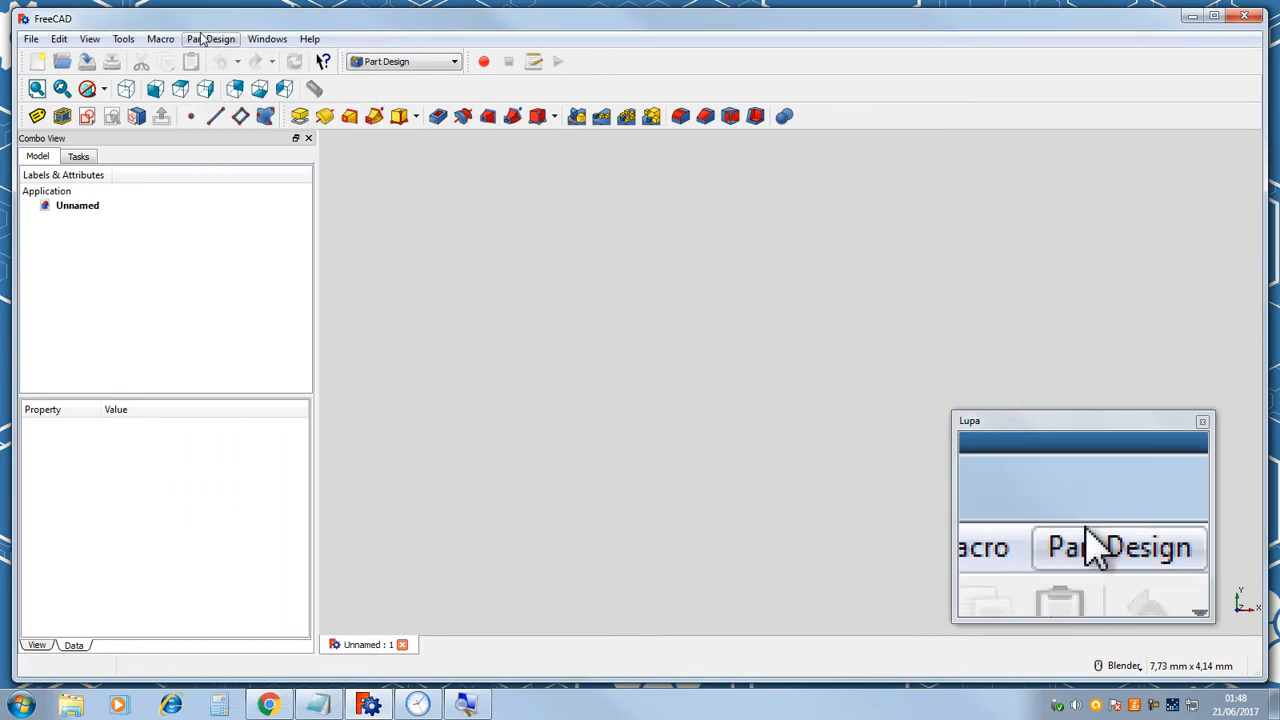
pyautogui.click(62, 117)
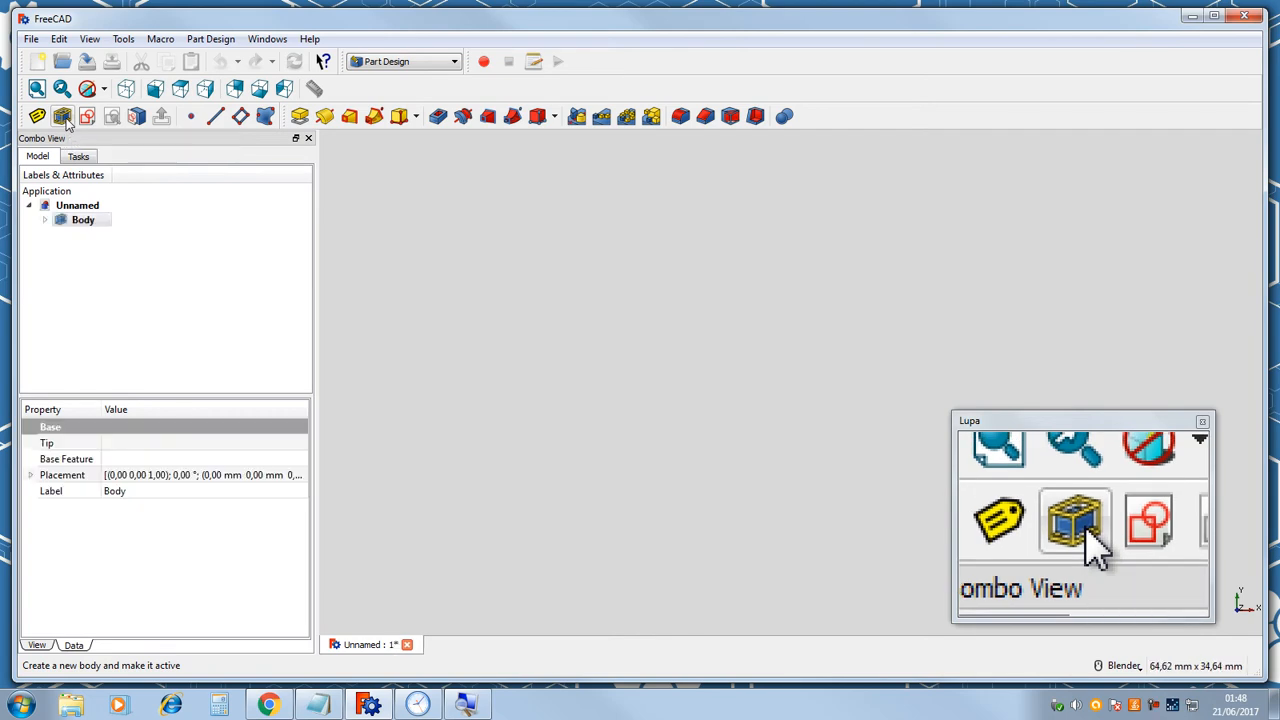
pyautogui.click(87, 229)
pyautogui.click(78, 157)
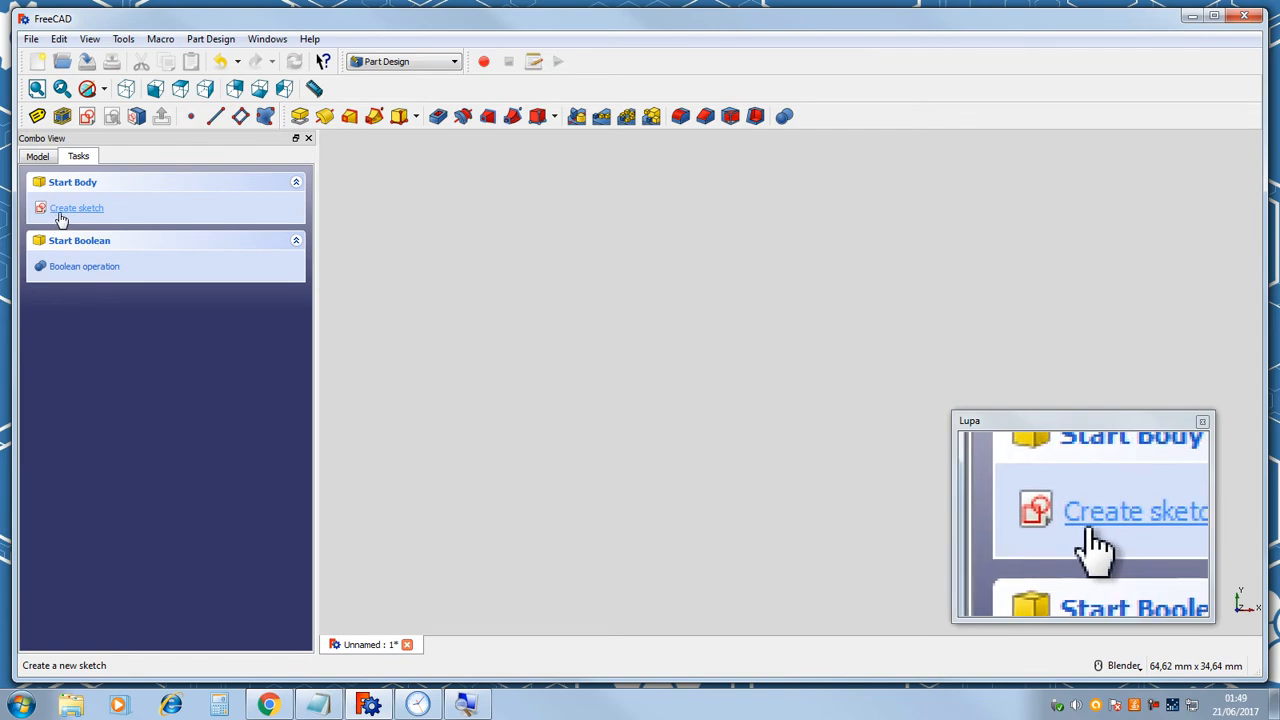
pyautogui.click(42, 158)
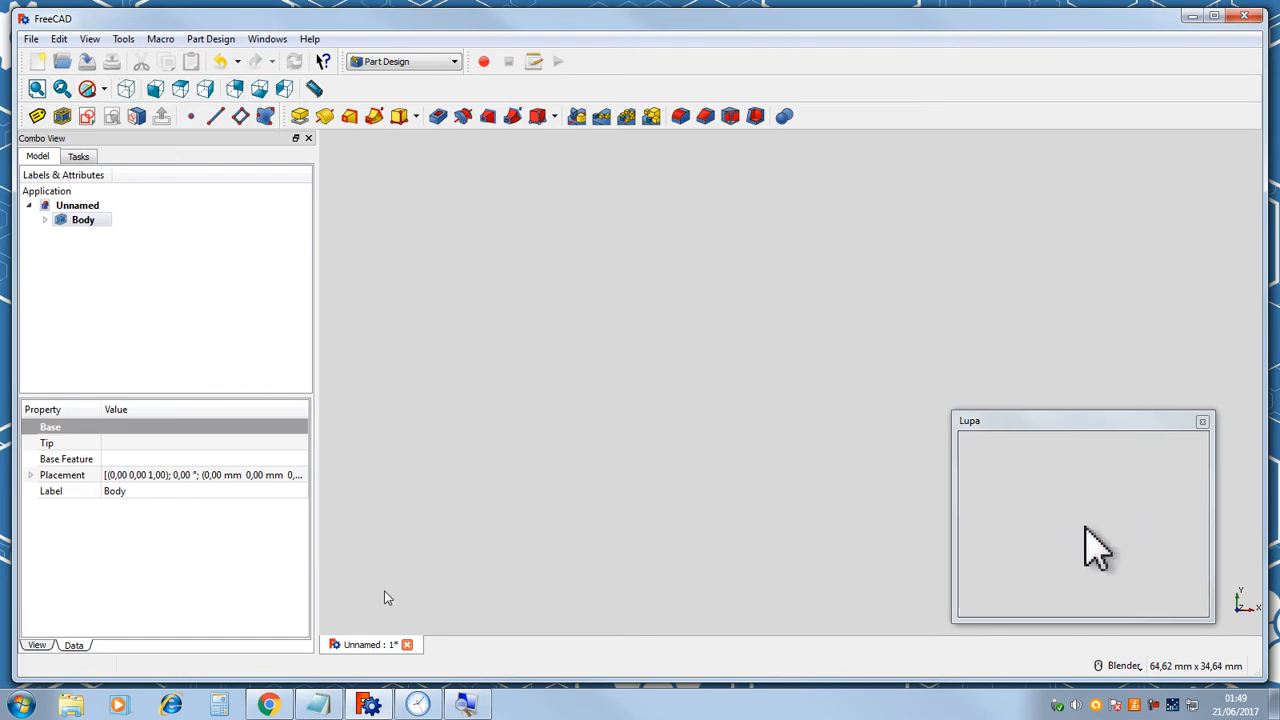
pyautogui.click(408, 645)
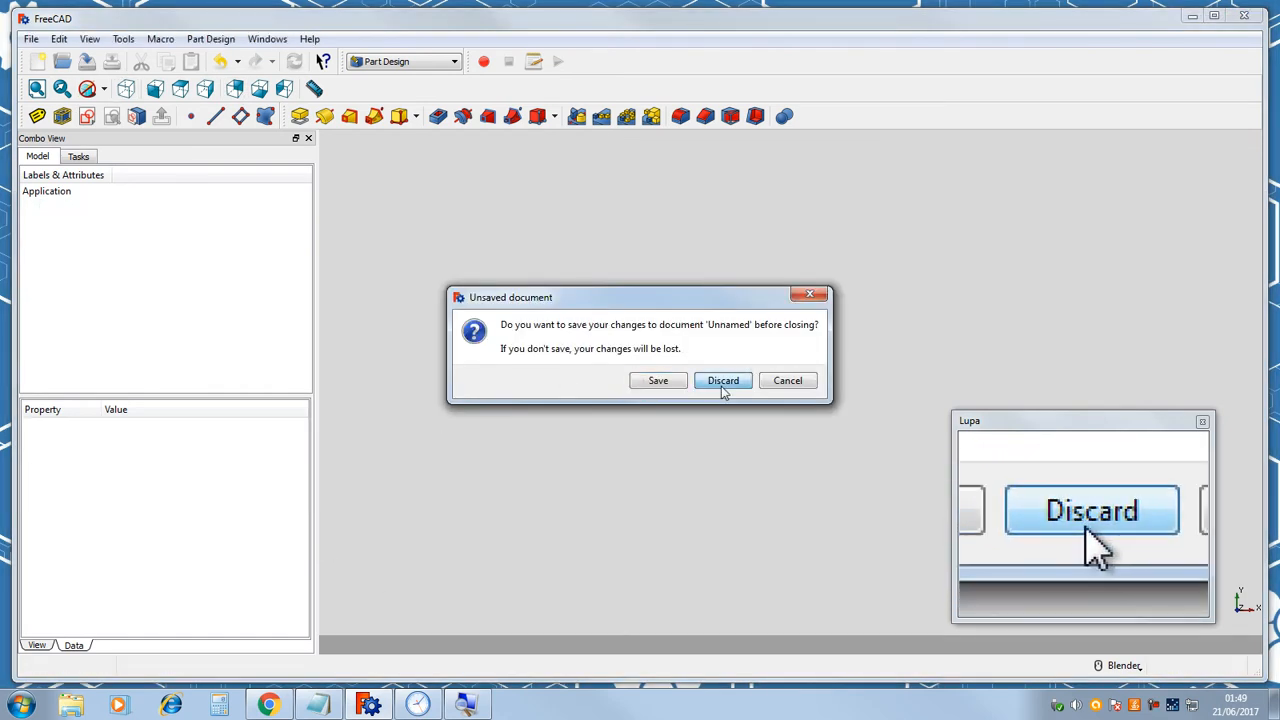
pyautogui.click(723, 380)
# Create a new document and add a body to it.
pyautogui.click(37, 61)
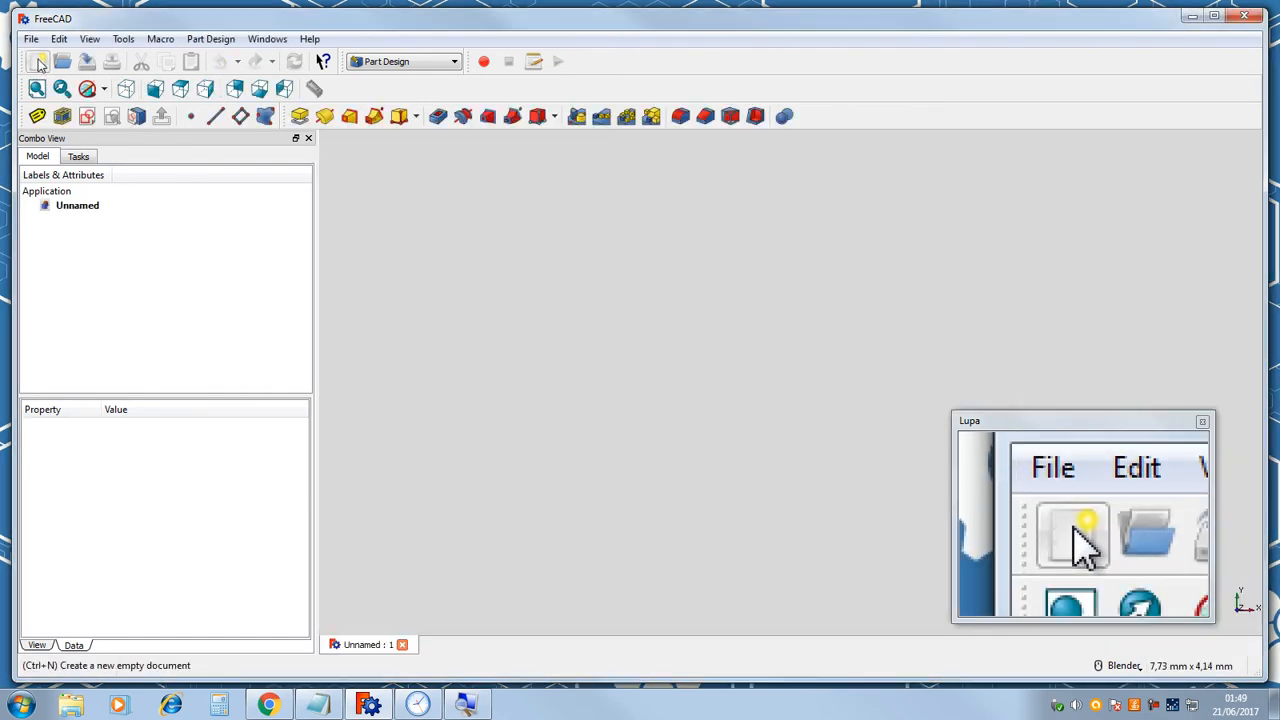
pyautogui.click(80, 160)
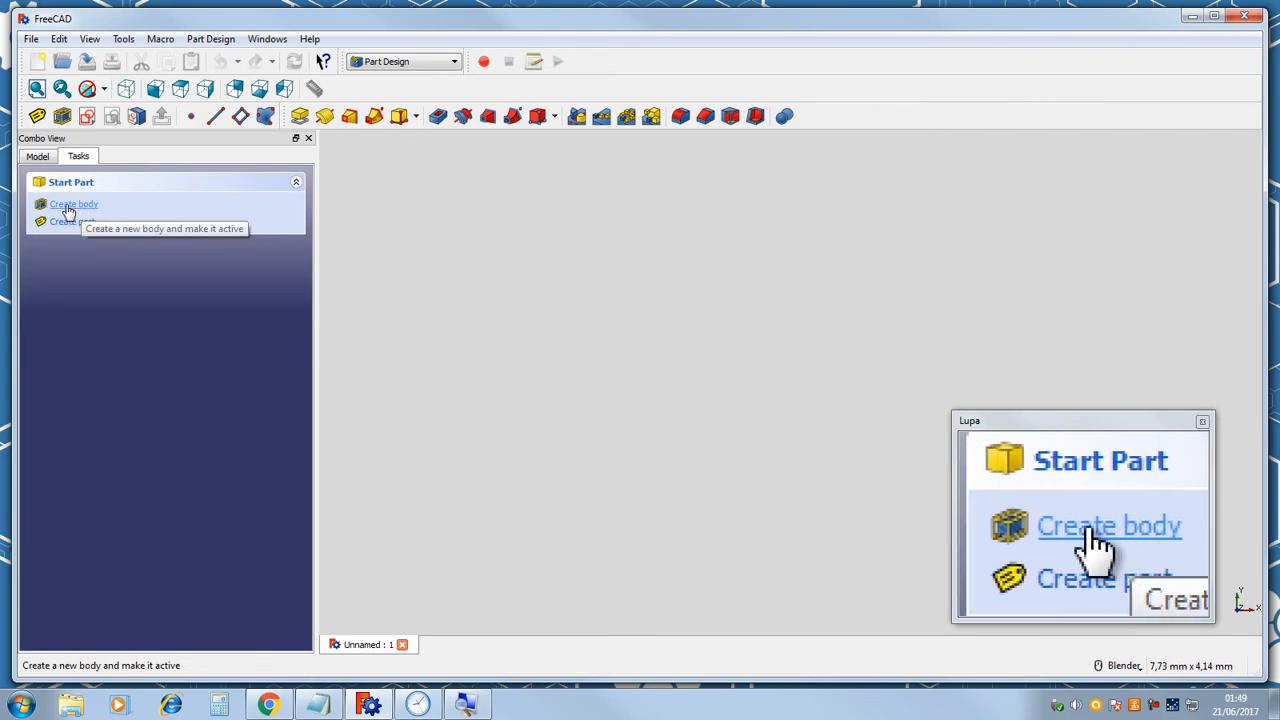
pyautogui.click(68, 210)
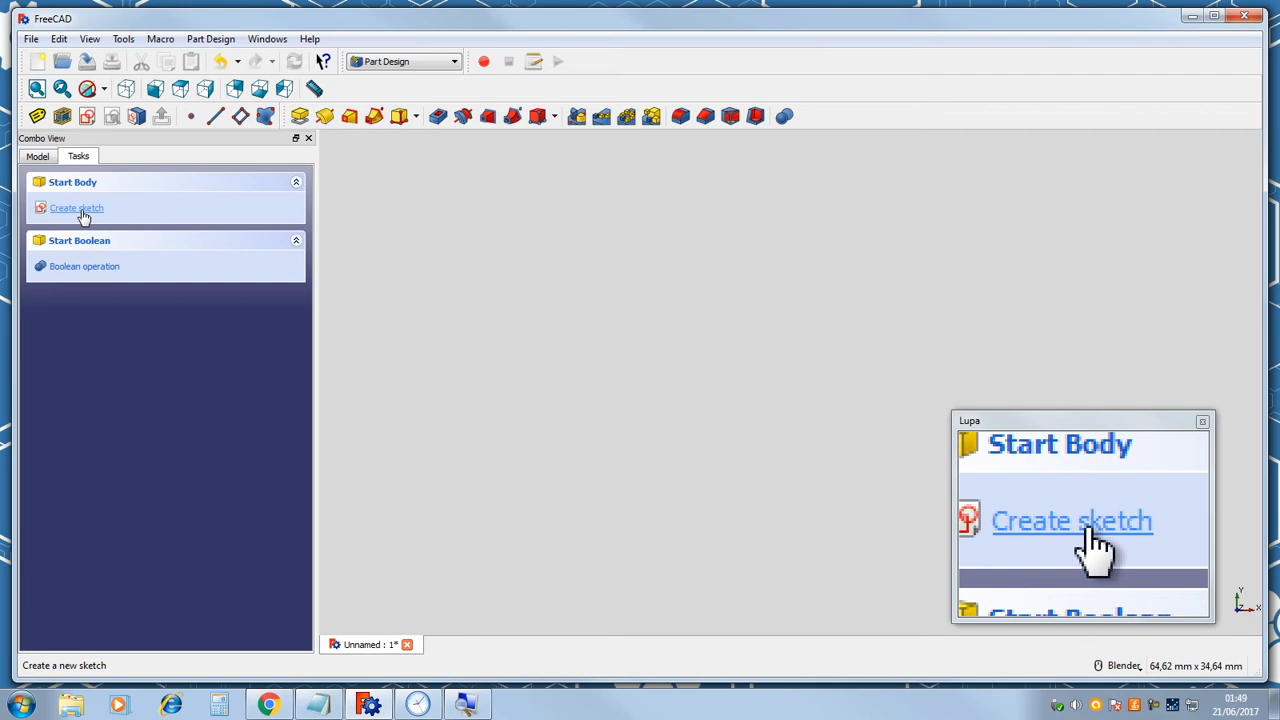
# Start a new sketch and examine the XY, XZ and YZ base planes from the standard views.
pyautogui.click(76, 208)
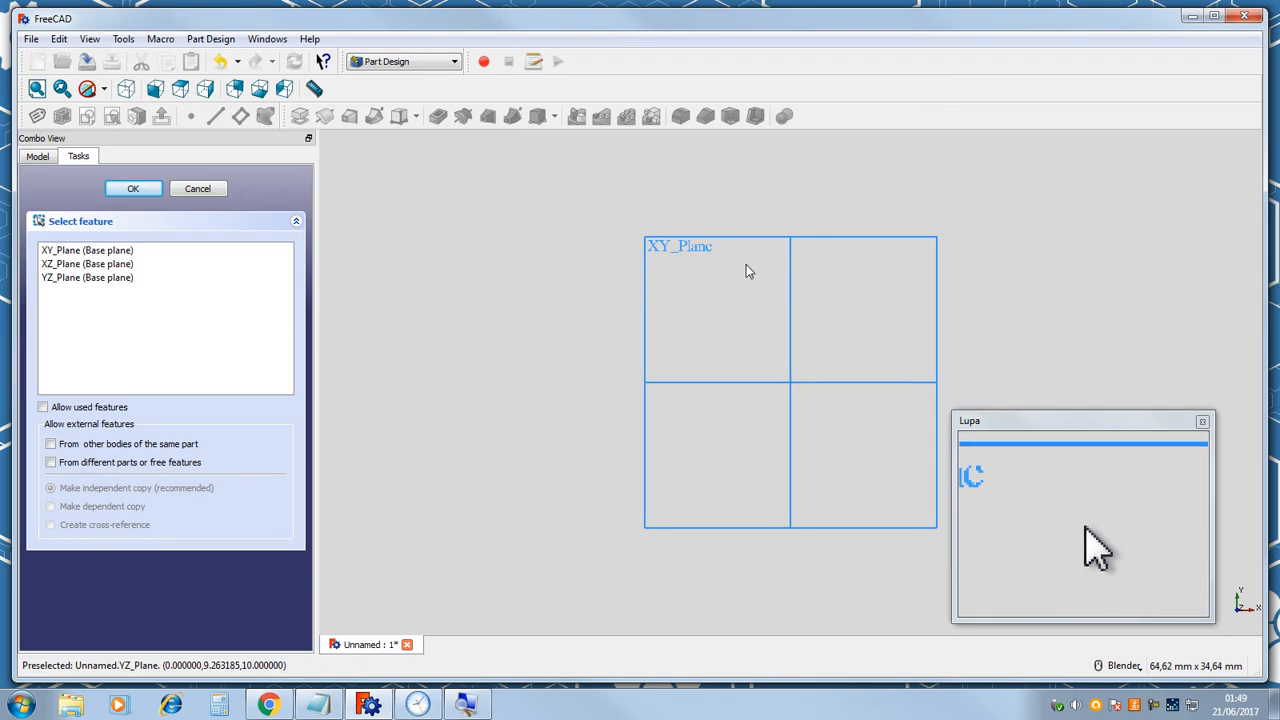
pyautogui.click(760, 237)
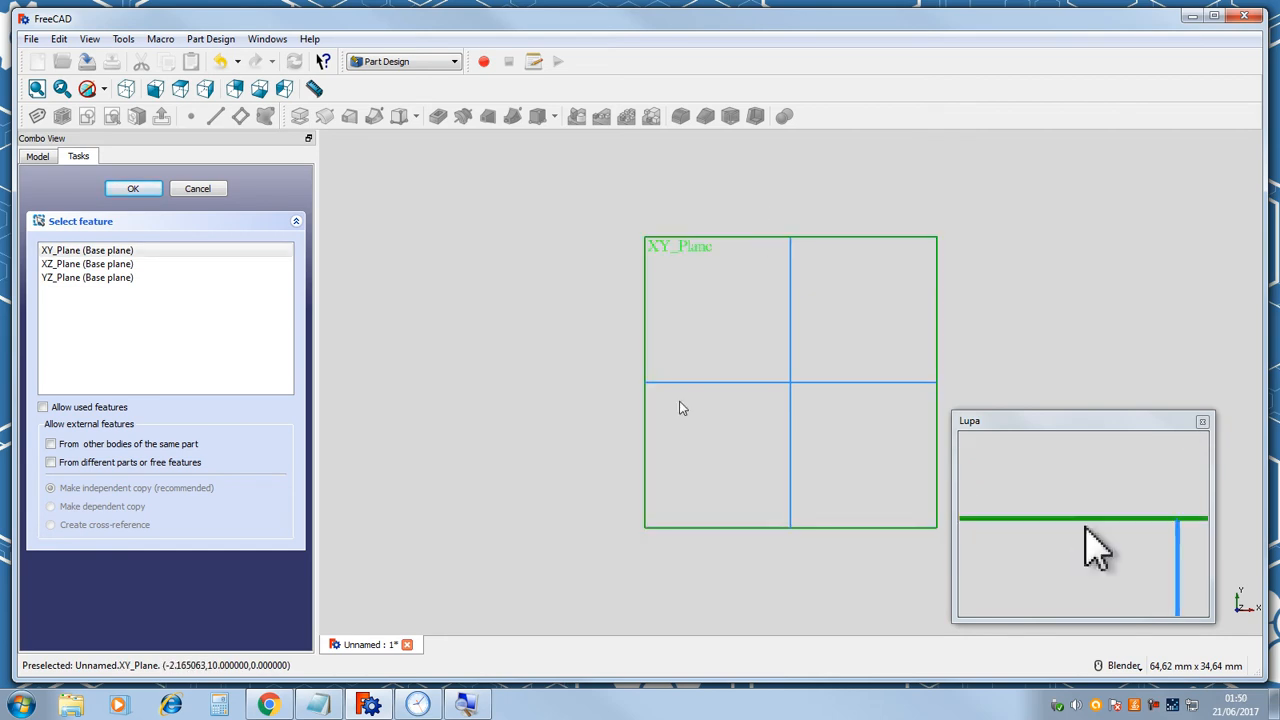
pyautogui.click(126, 89)
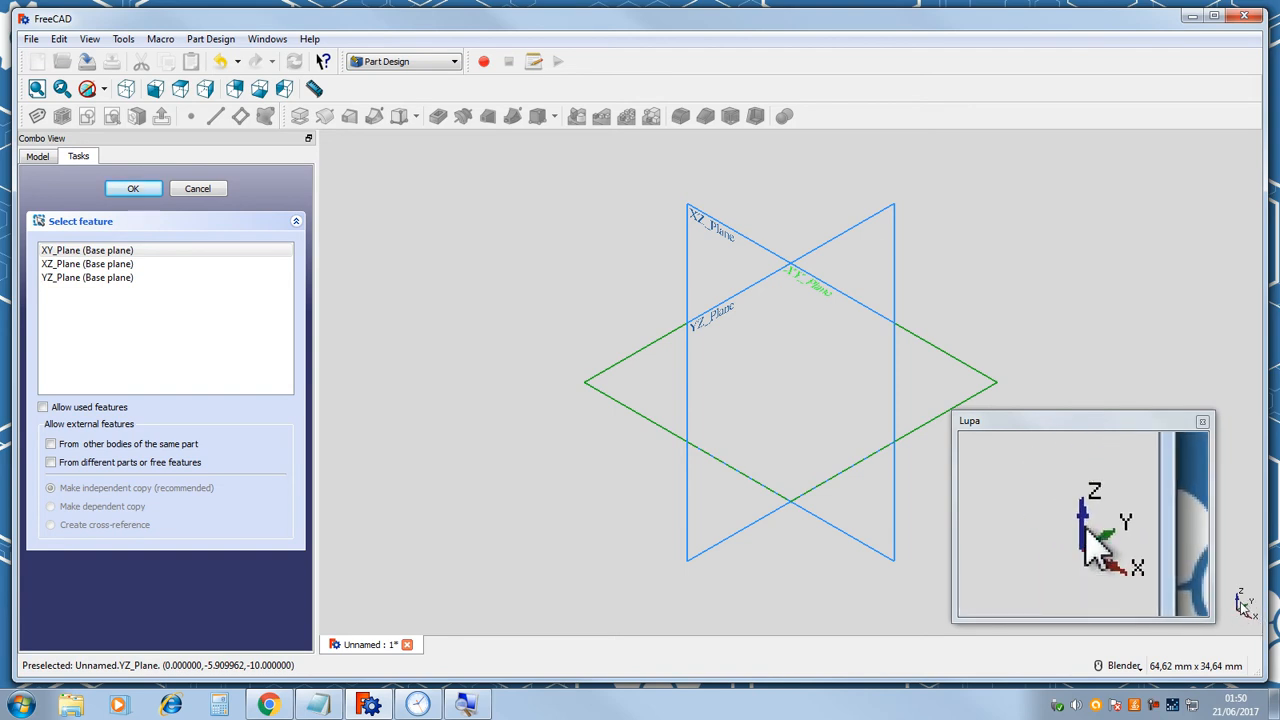
pyautogui.click(55, 265)
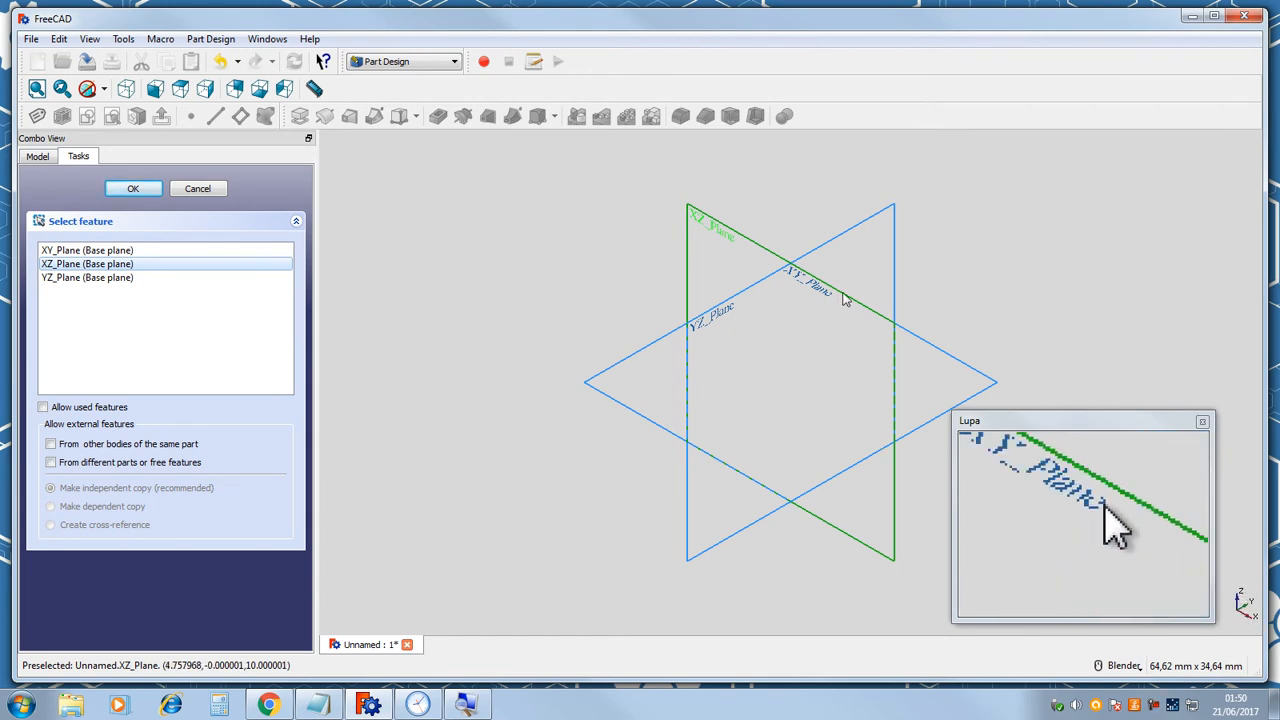
pyautogui.click(235, 90)
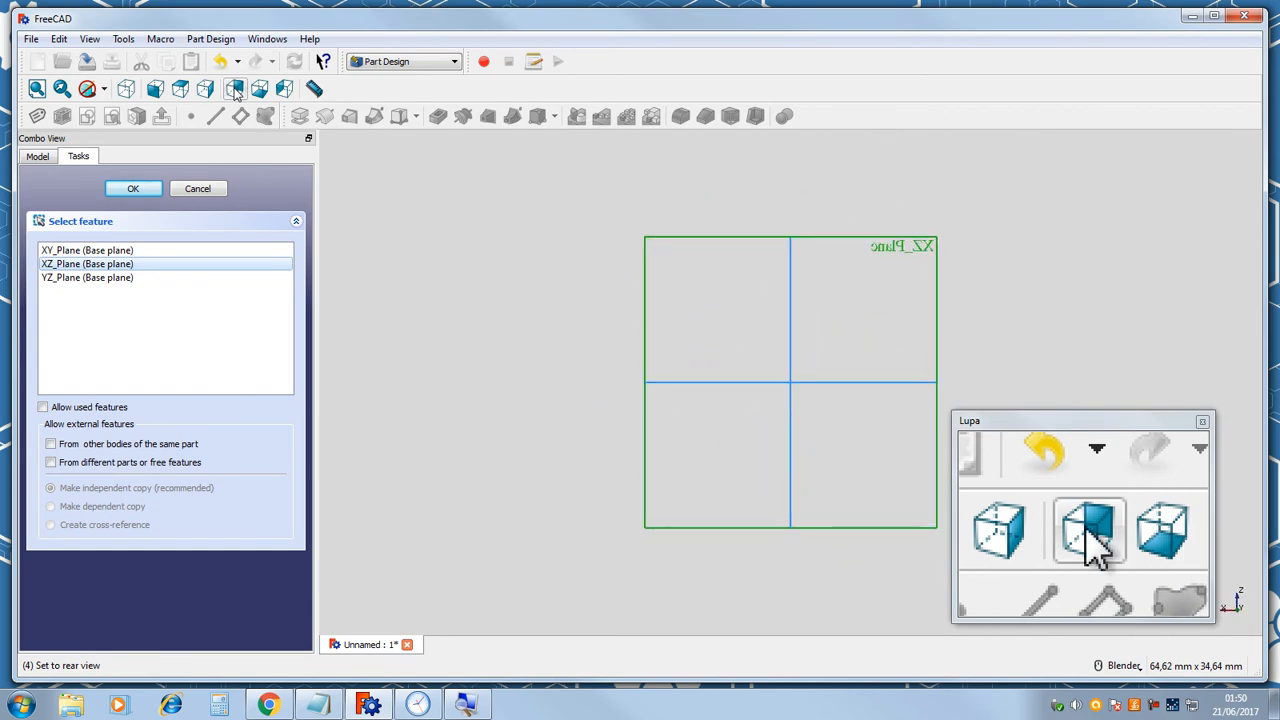
pyautogui.click(180, 90)
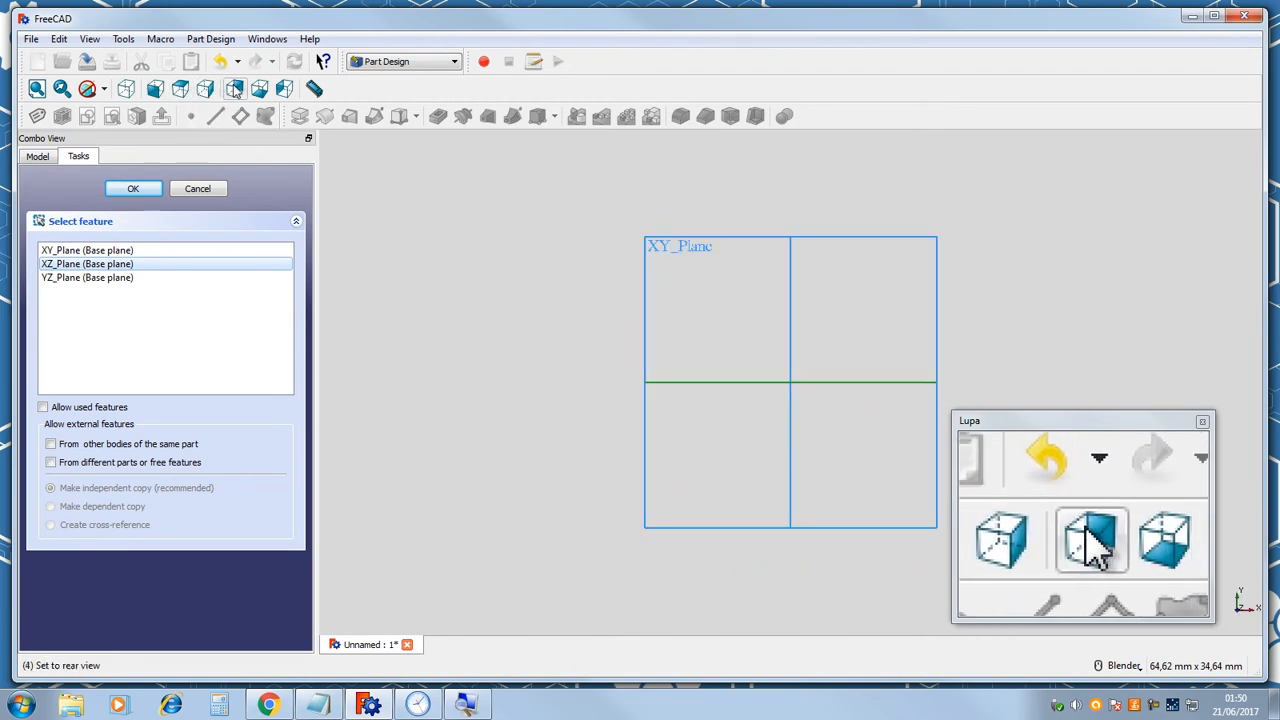
pyautogui.click(155, 90)
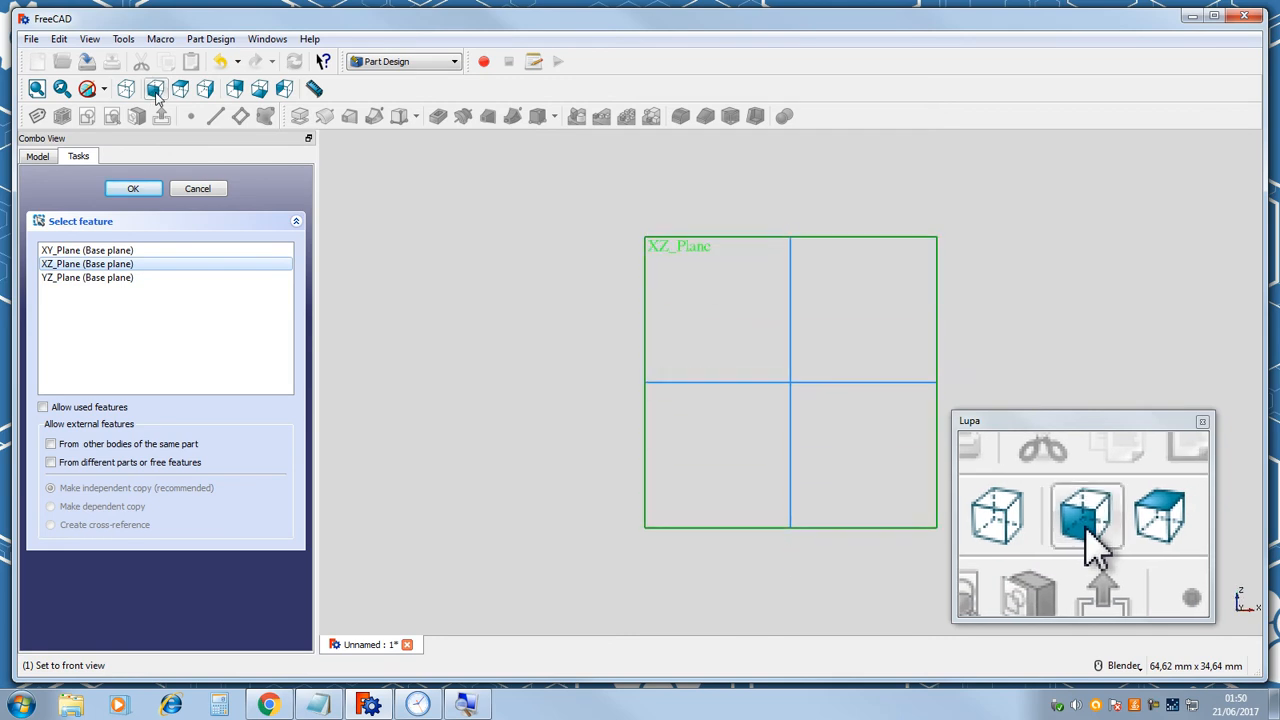
pyautogui.click(60, 278)
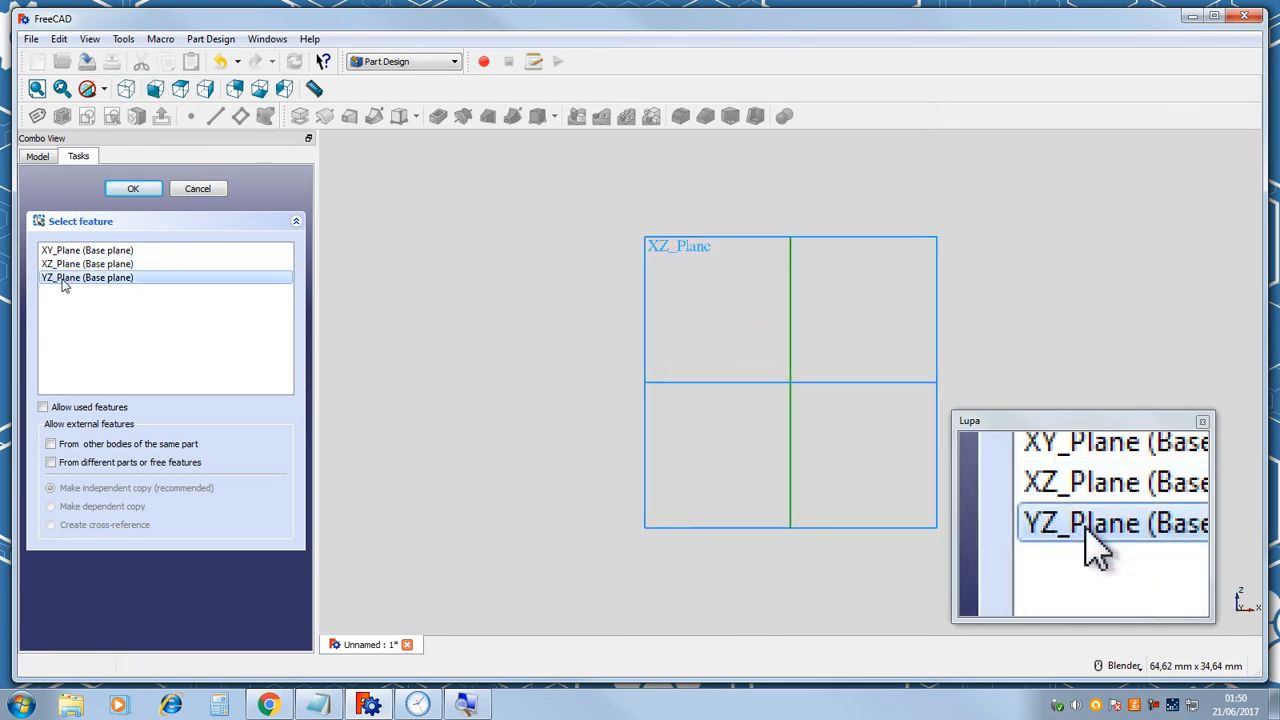
pyautogui.click(205, 90)
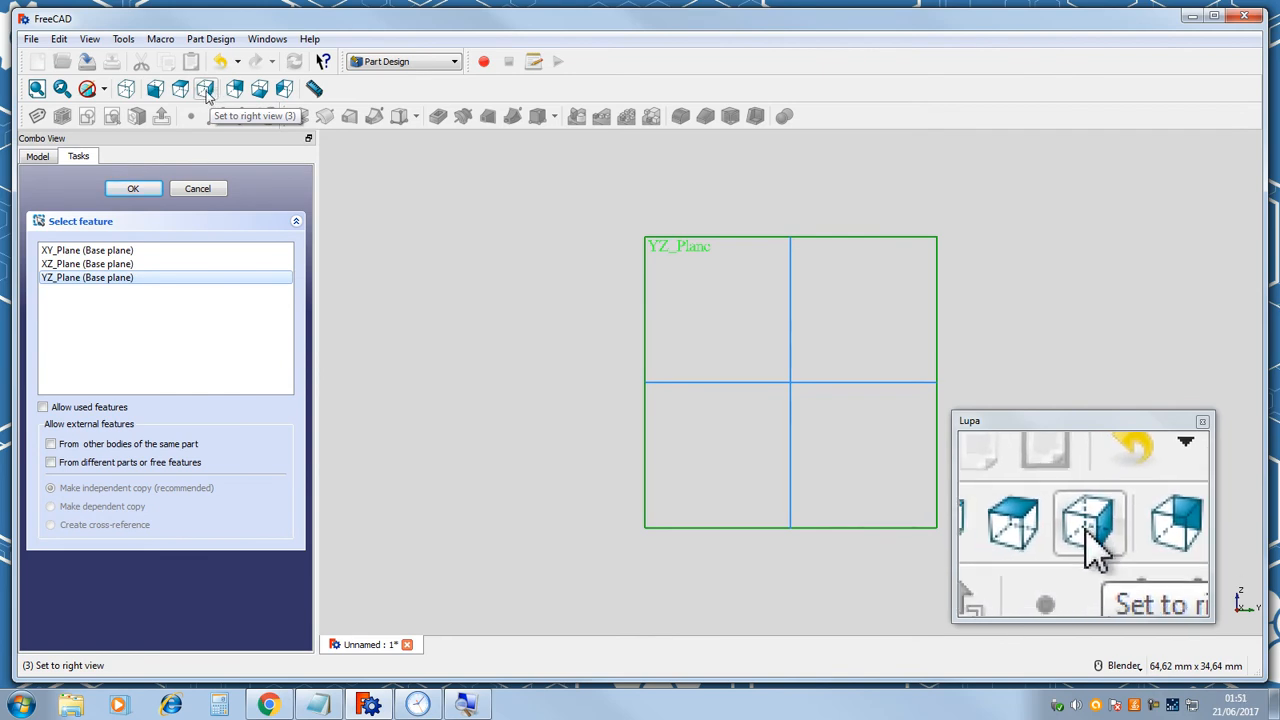
pyautogui.click(180, 89)
pyautogui.click(100, 250)
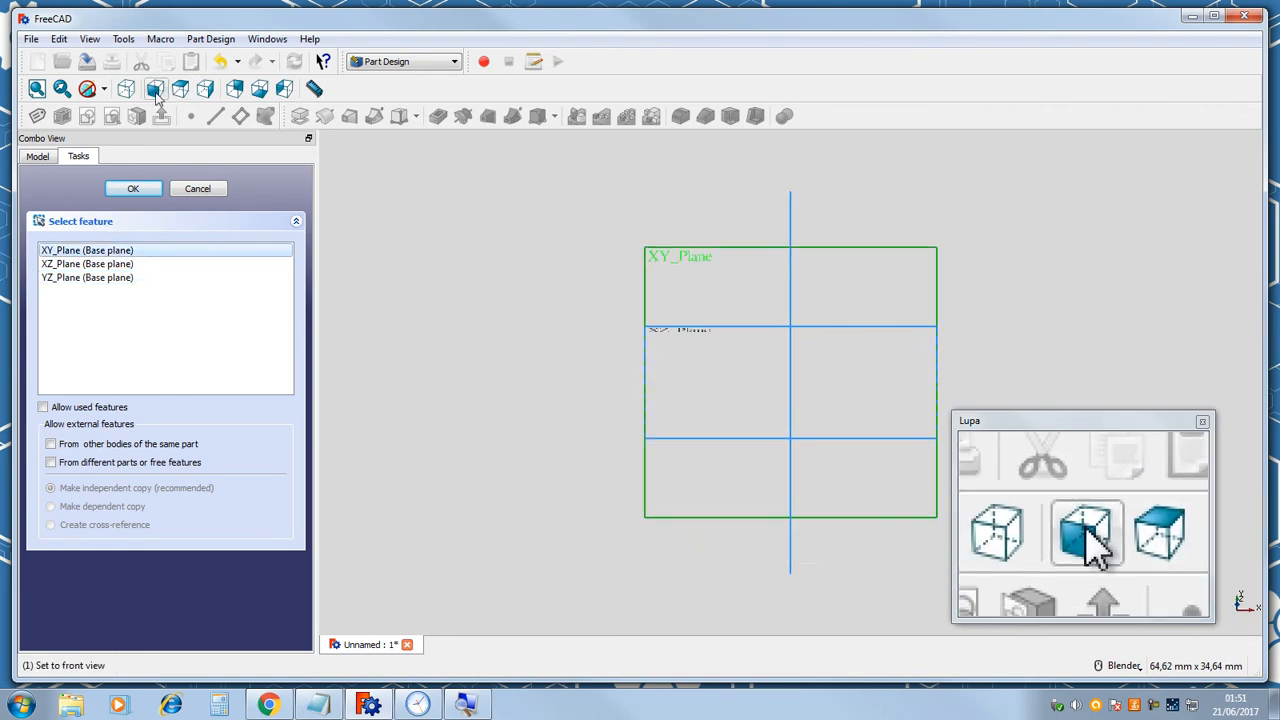
pyautogui.click(106, 266)
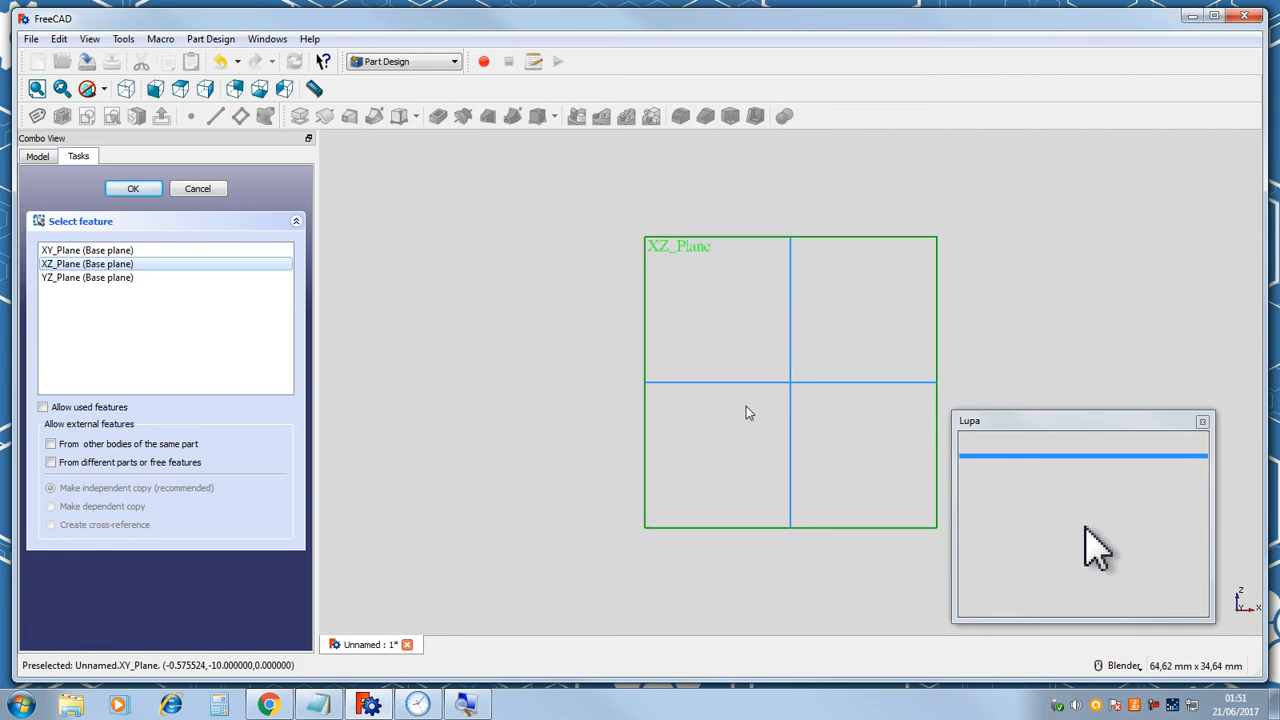
pyautogui.click(100, 250)
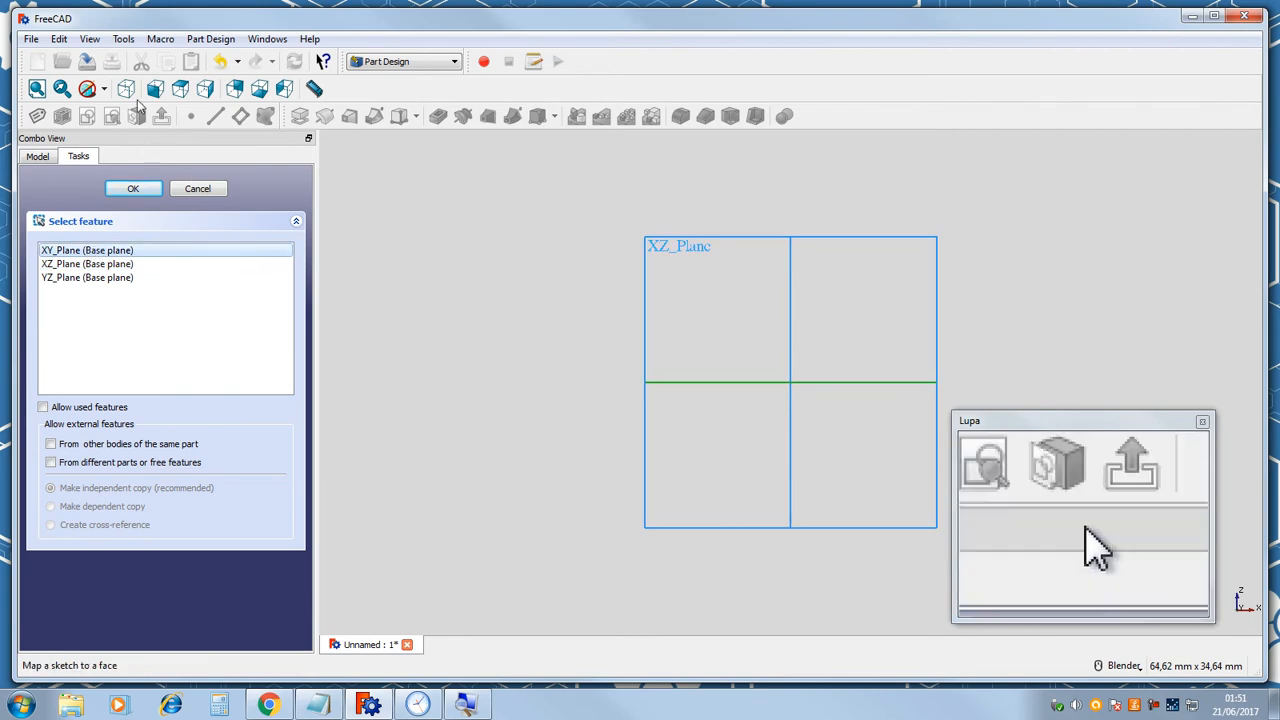
pyautogui.click(181, 90)
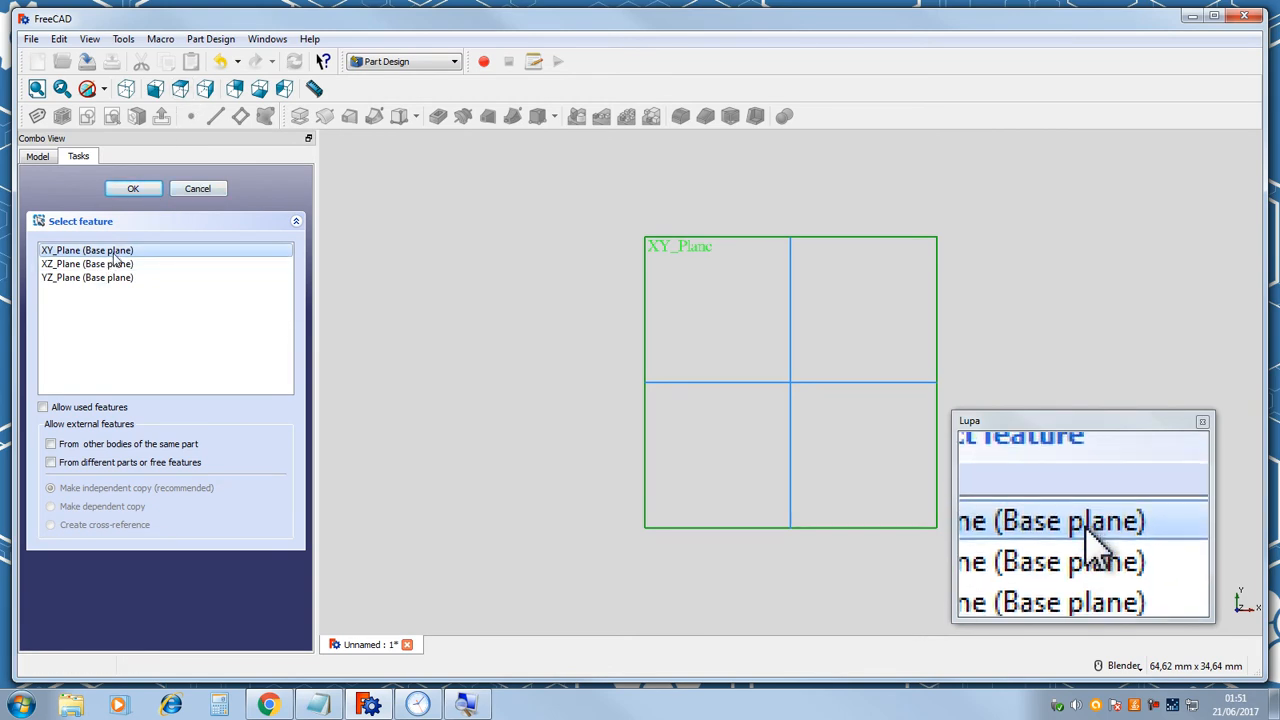
# Attach the sketch to the XY_Plane.
pyautogui.click(134, 189)
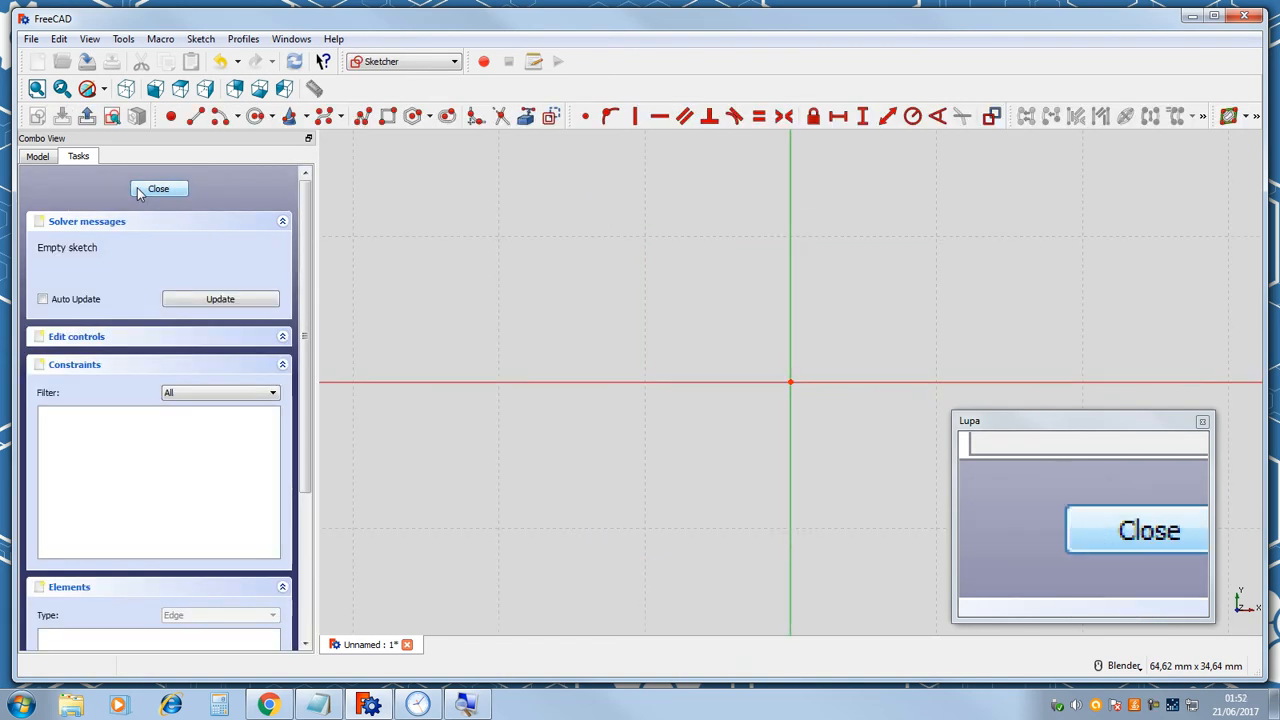
pyautogui.scroll(-10, 725, 335)
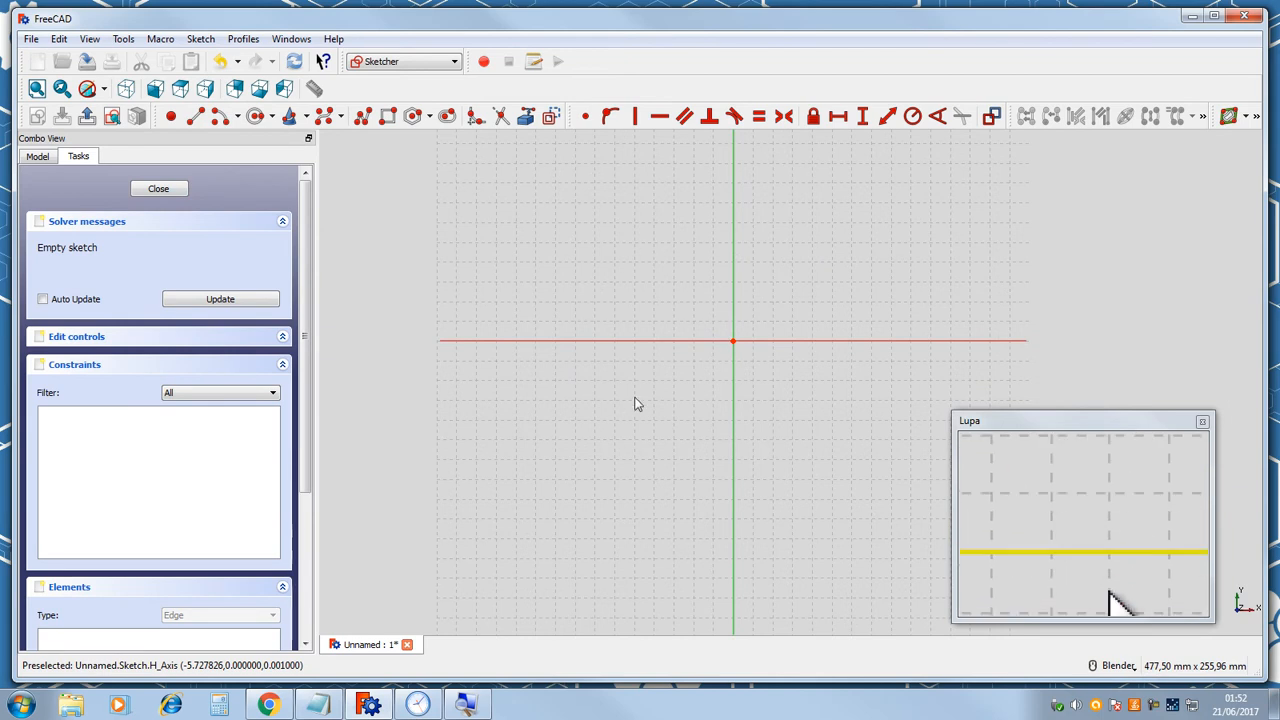
pyautogui.scroll(-6, 689, 289)
pyautogui.scroll(10, 716, 288)
pyautogui.scroll(-4, 489, 358)
pyautogui.scroll(8, 464, 357)
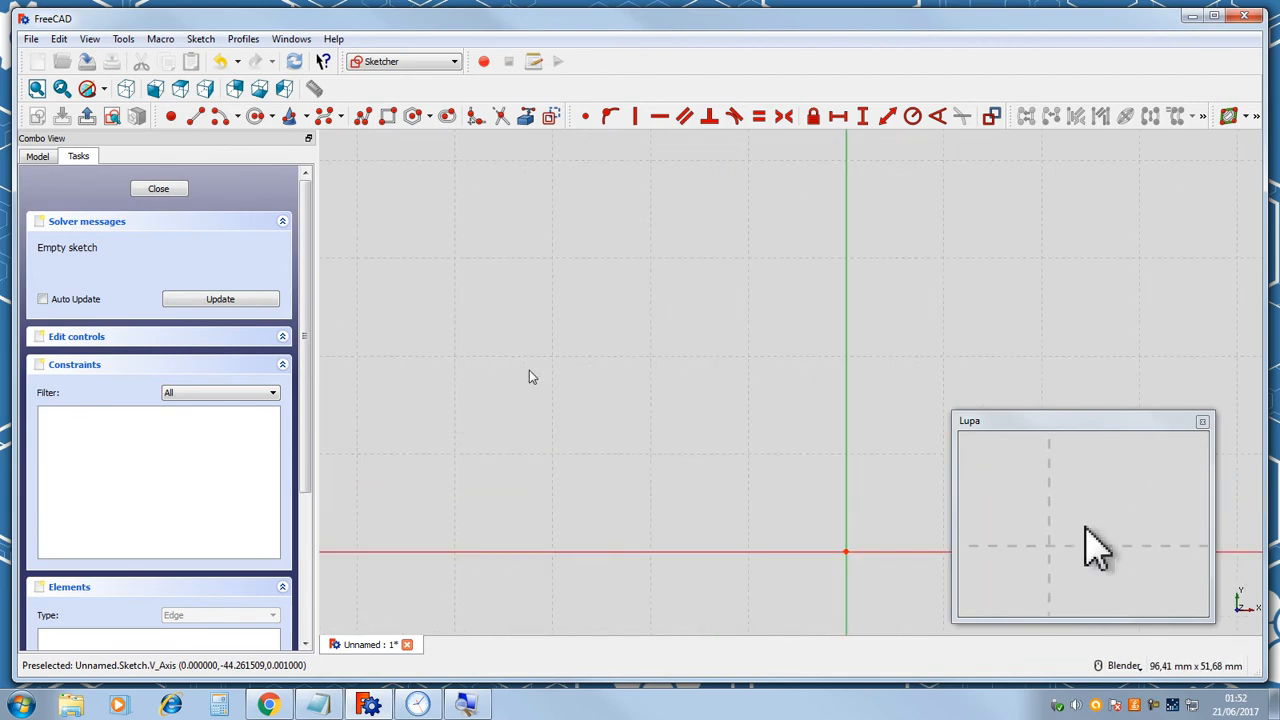
pyautogui.scroll(-4, 752, 373)
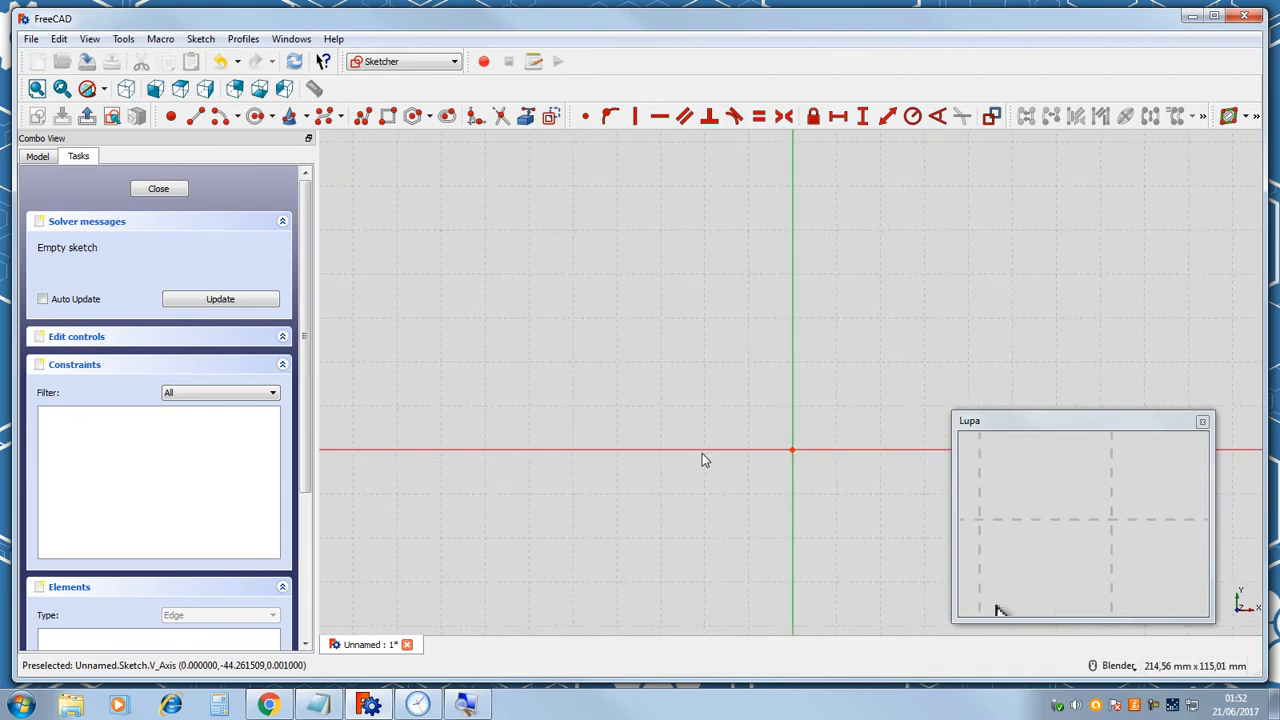
pyautogui.scroll(-4, 727, 423)
pyautogui.scroll(8, 727, 423)
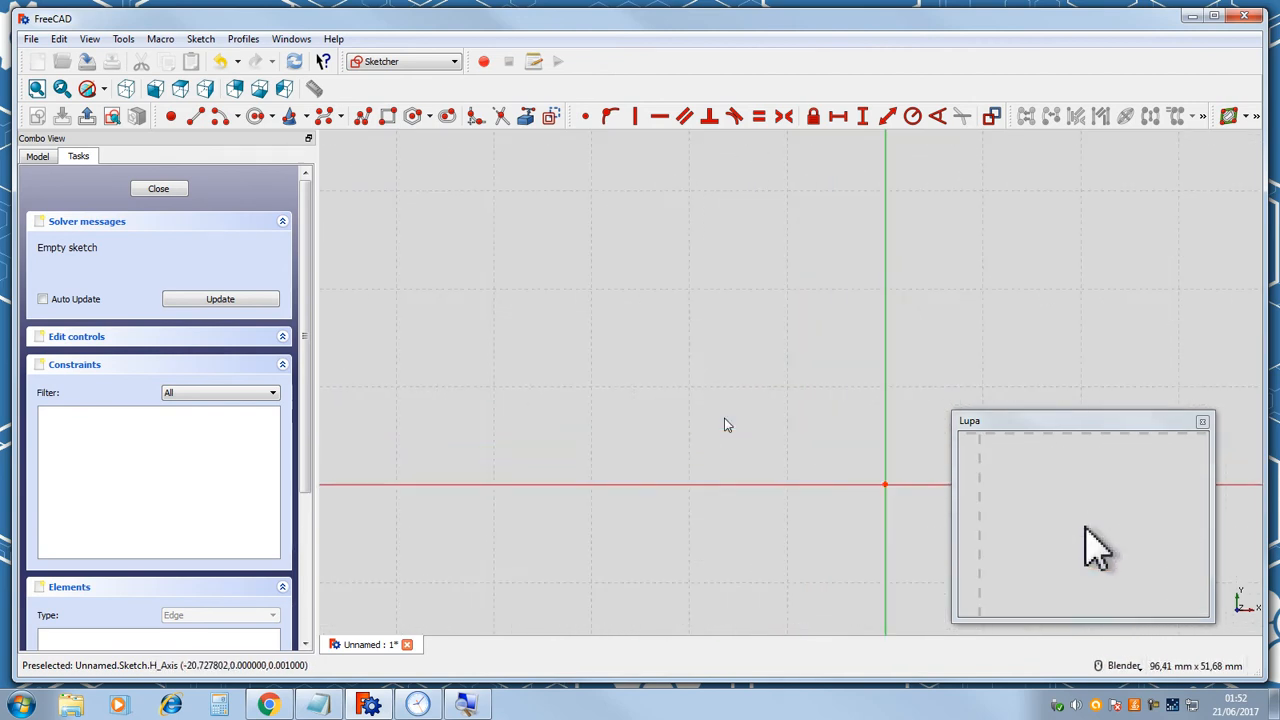
pyautogui.scroll(-4, 727, 423)
pyautogui.scroll(4, 783, 466)
pyautogui.scroll(-2, 731, 356)
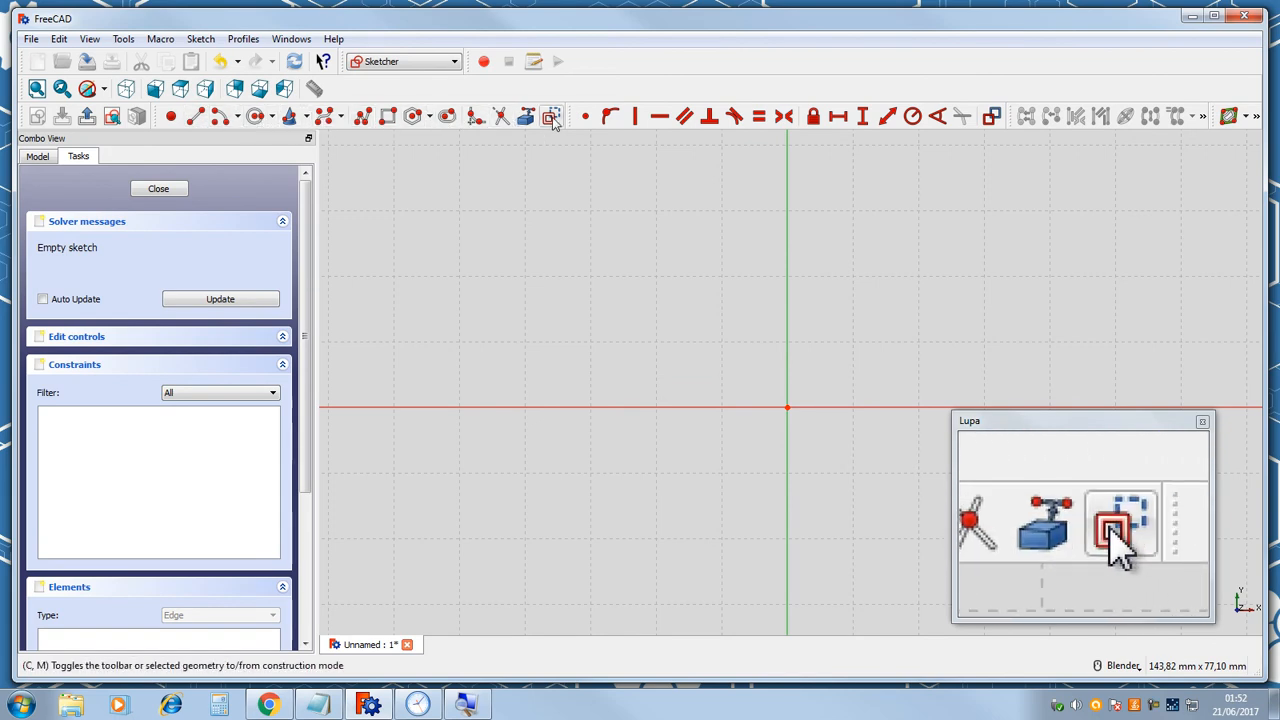
# Place four points in the sketch around the origin with the Point tool, then leave the tool.
pyautogui.click(174, 116)
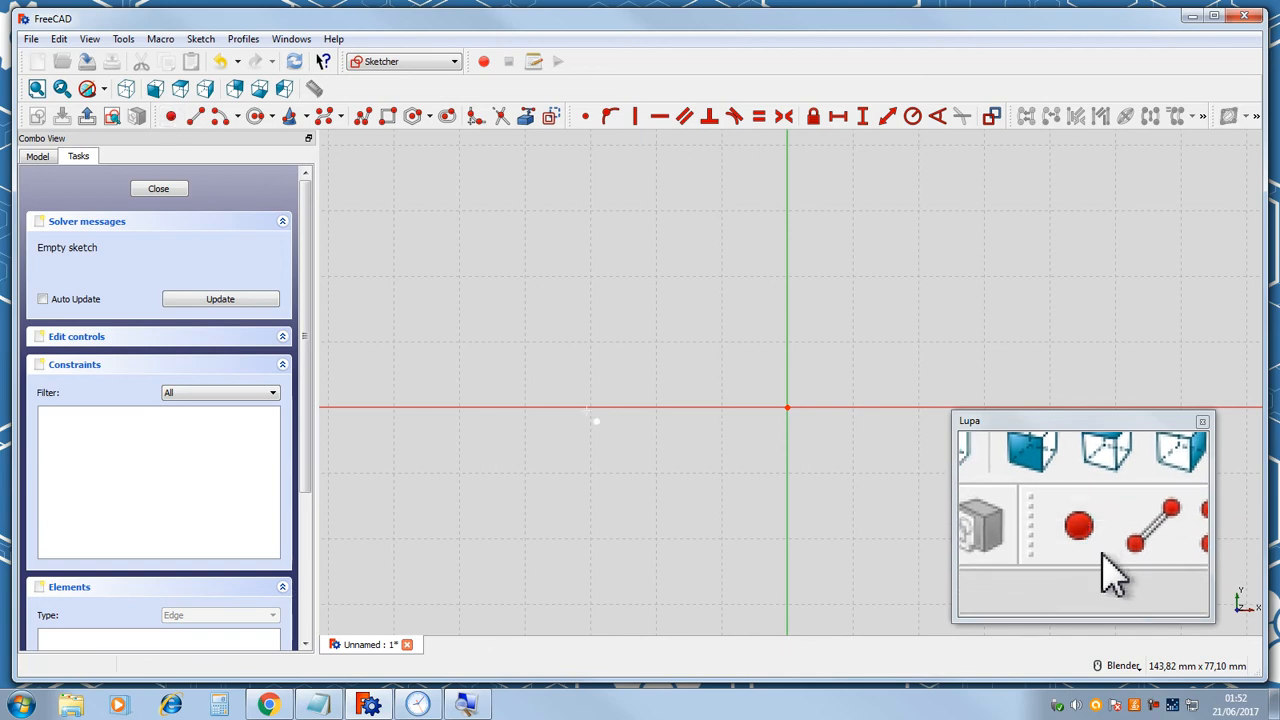
pyautogui.click(645, 286)
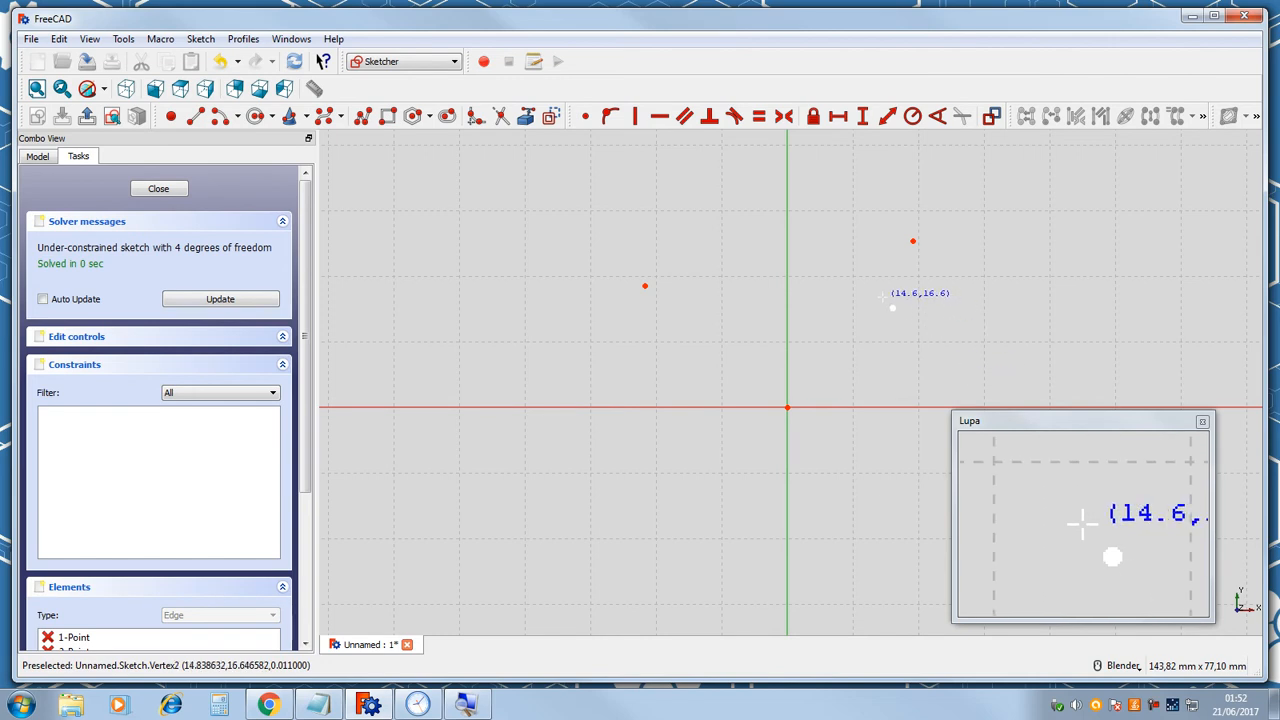
pyautogui.click(702, 338)
pyautogui.click(849, 467)
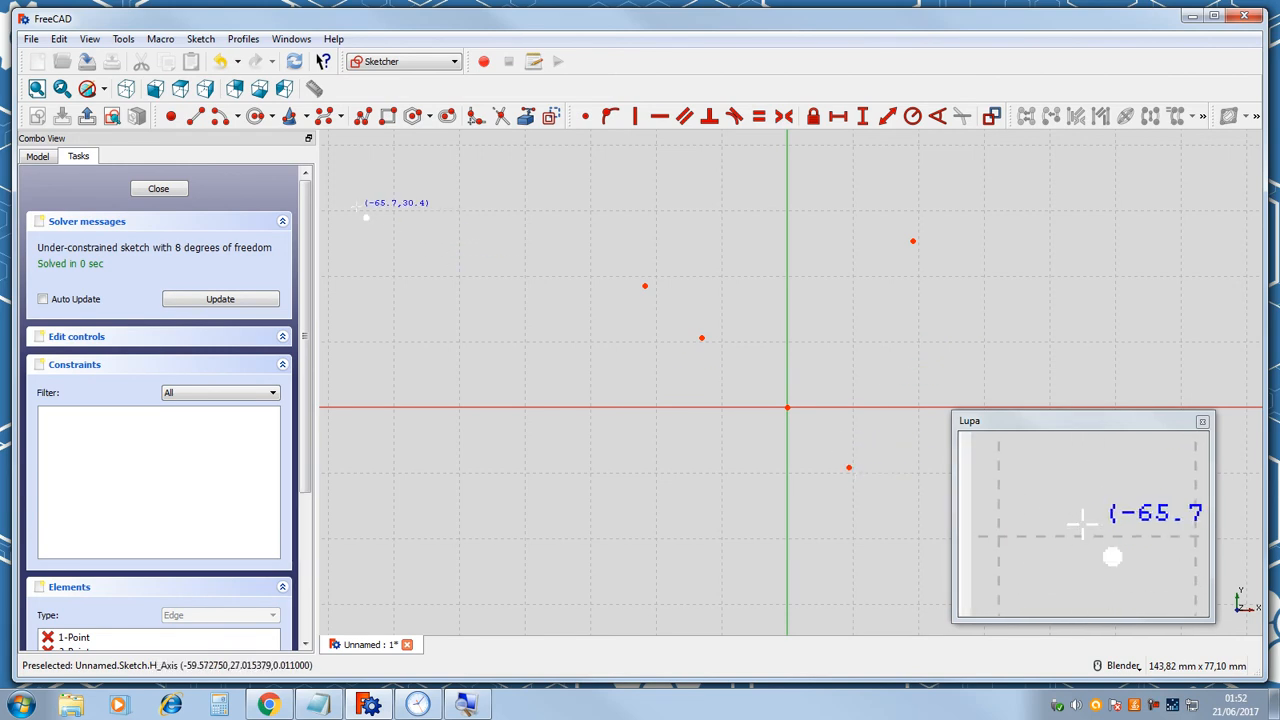
pyautogui.rightClick(645, 290)
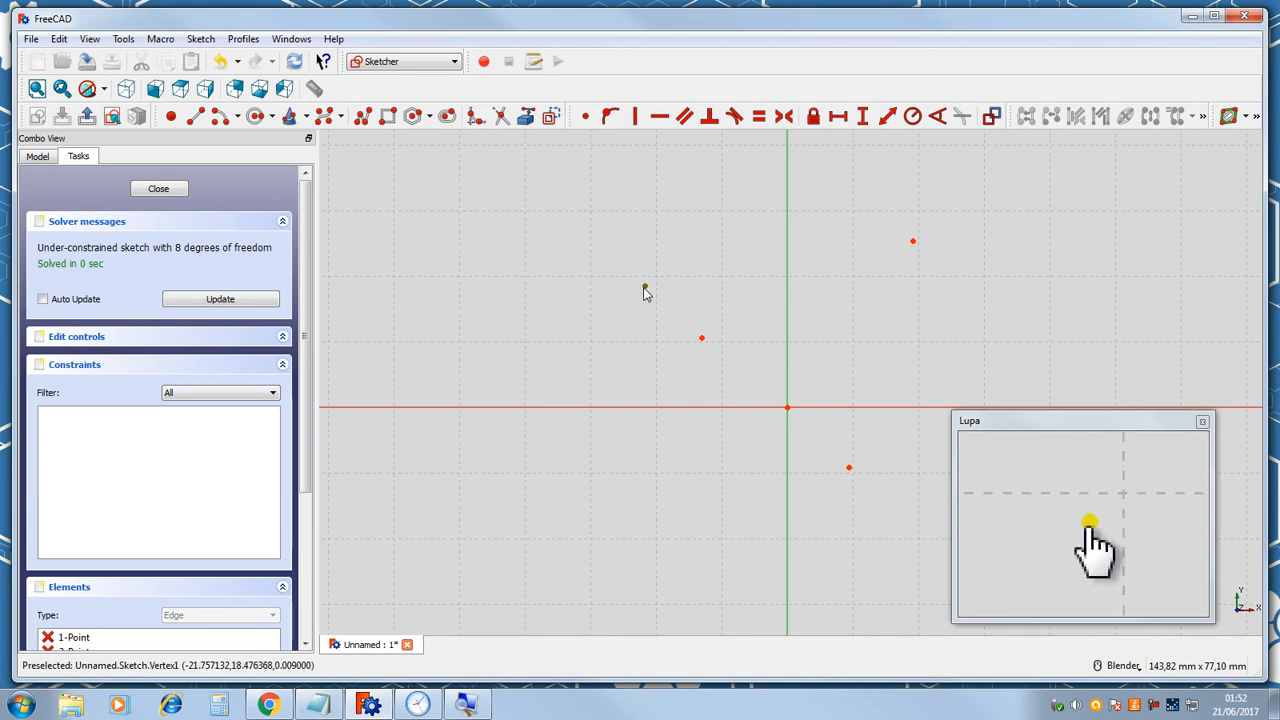
# Add two more points to the sketch near the existing ones with the Point tool, then leave the tool.
pyautogui.click(645, 288)
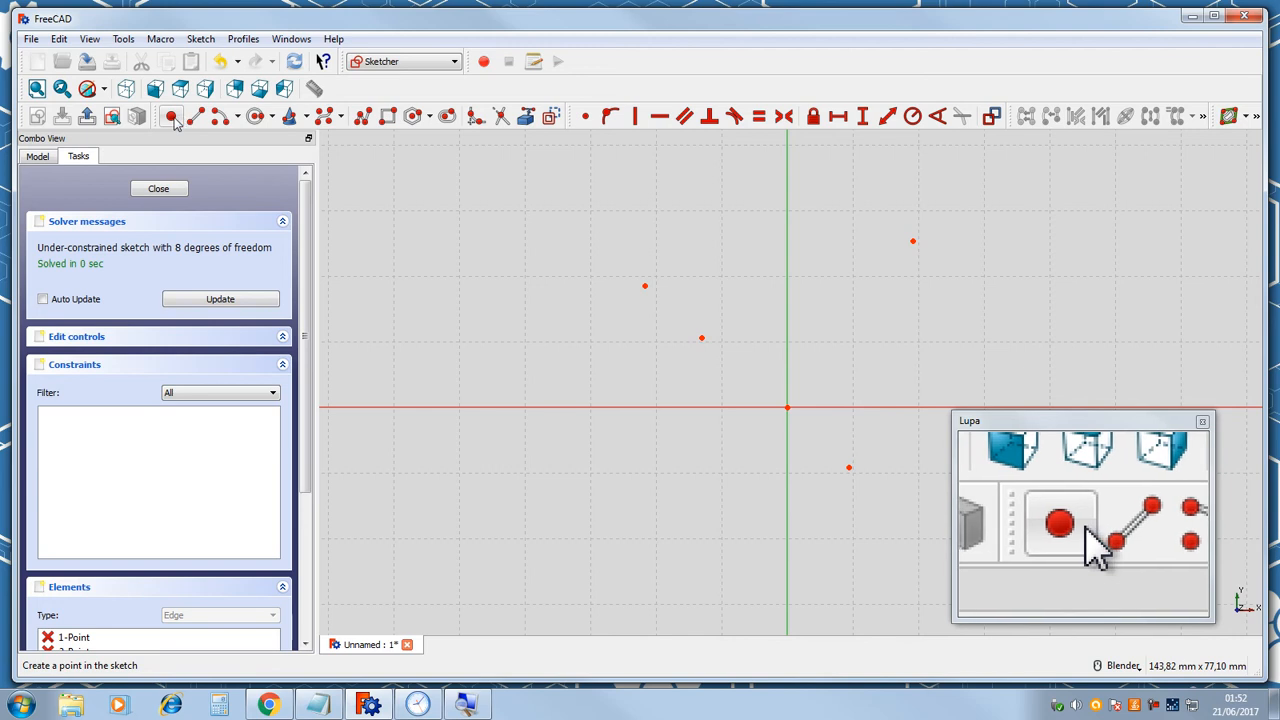
pyautogui.click(172, 118)
pyautogui.click(668, 224)
pyautogui.click(725, 282)
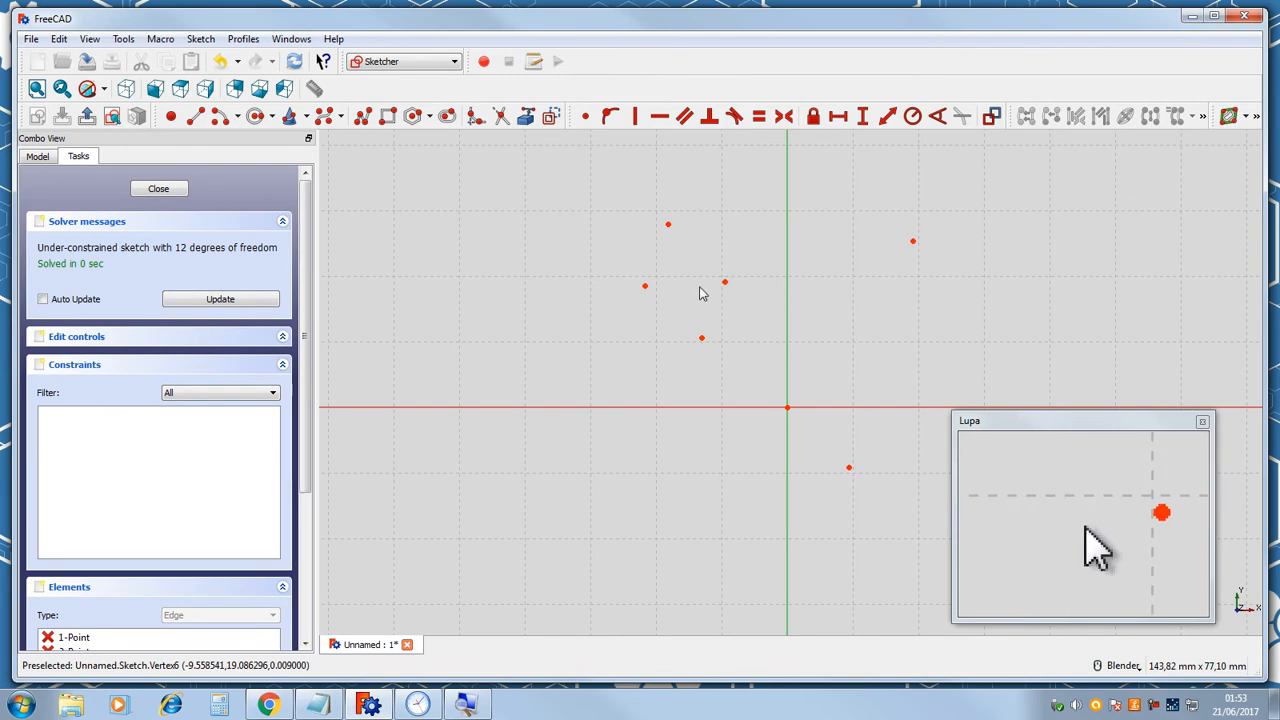
pyautogui.click(171, 116)
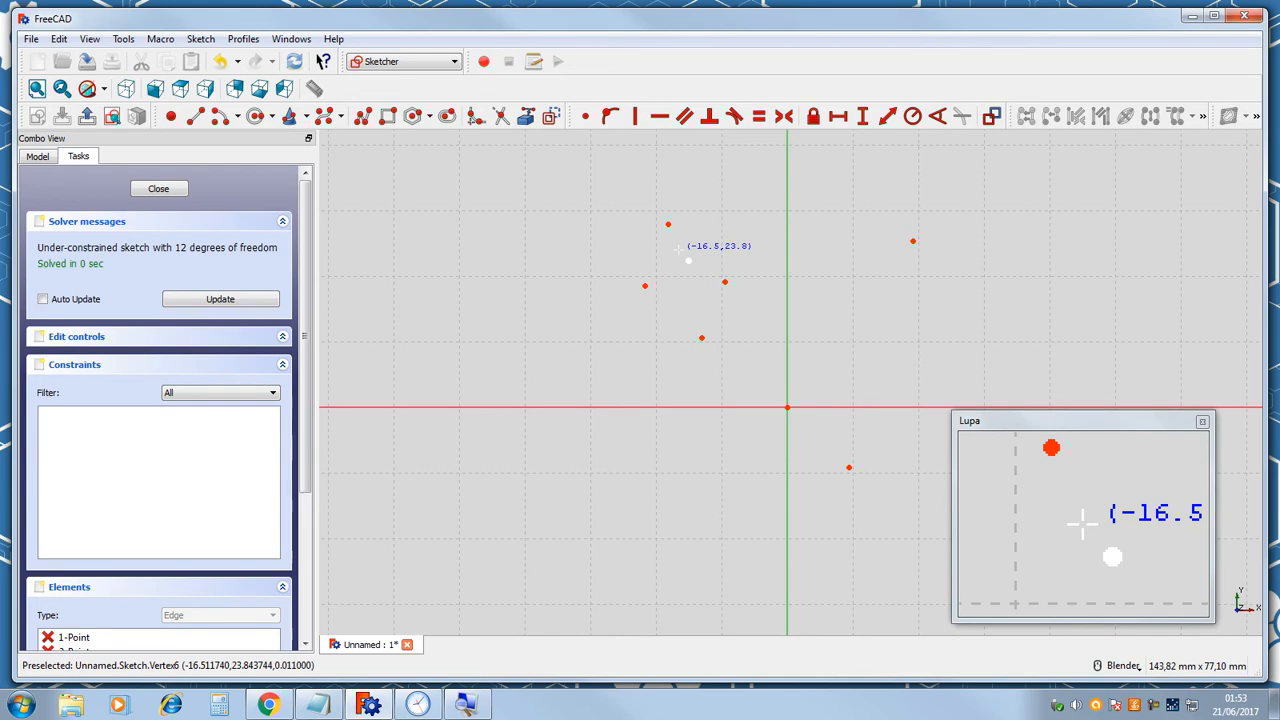
pyautogui.press('Escape')
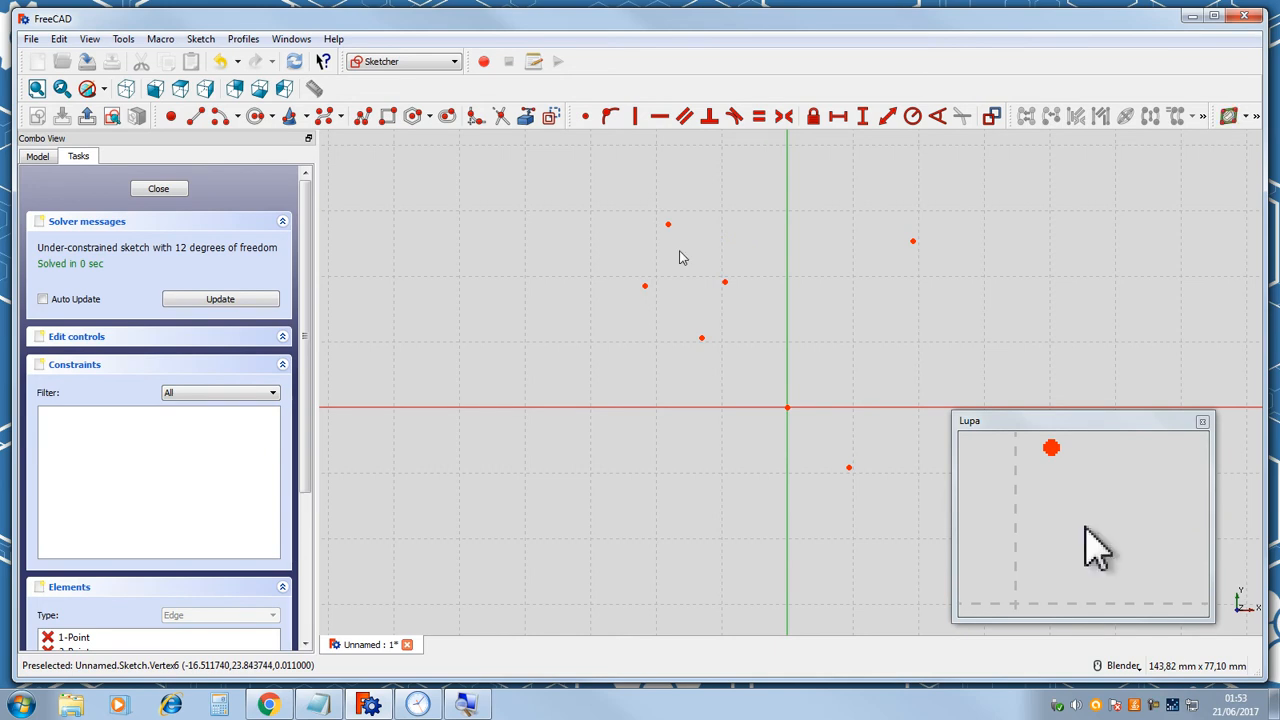
# Draw two line segments with the Line tool, one from the upper left and one between two existing points, then exit the tool.
pyautogui.click(196, 118)
pyautogui.click(499, 213)
pyautogui.click(565, 330)
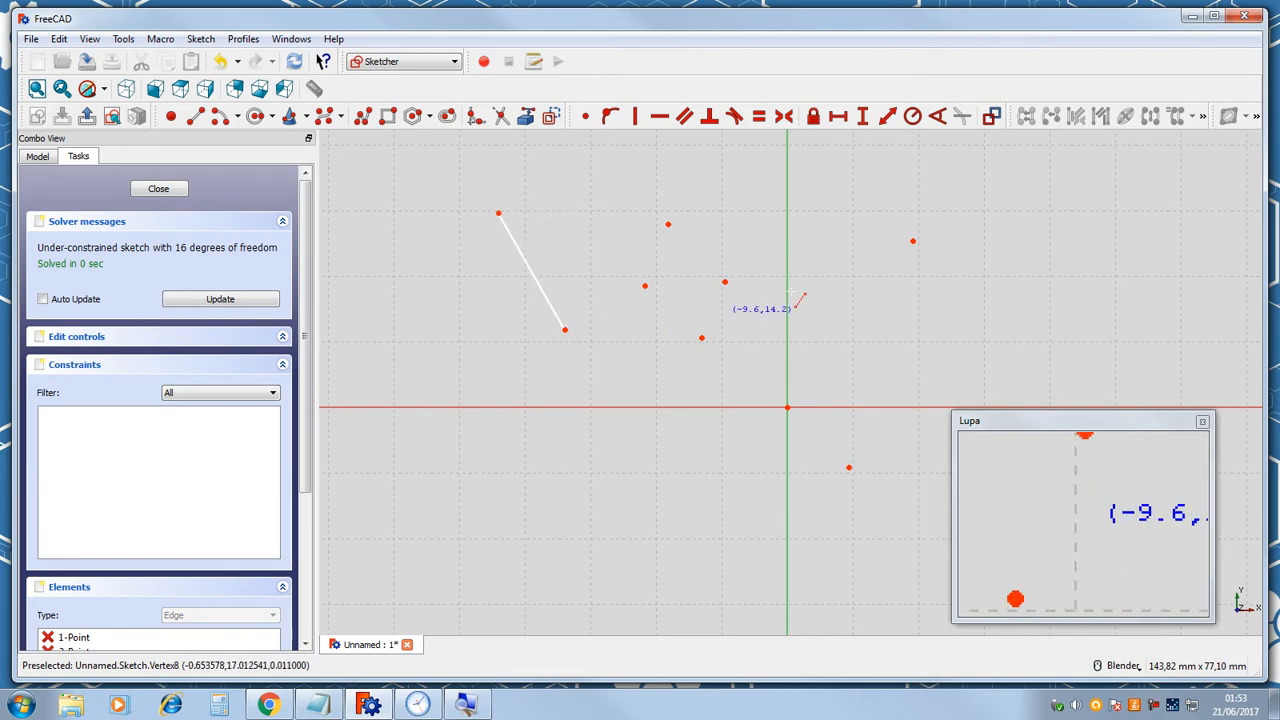
pyautogui.click(645, 286)
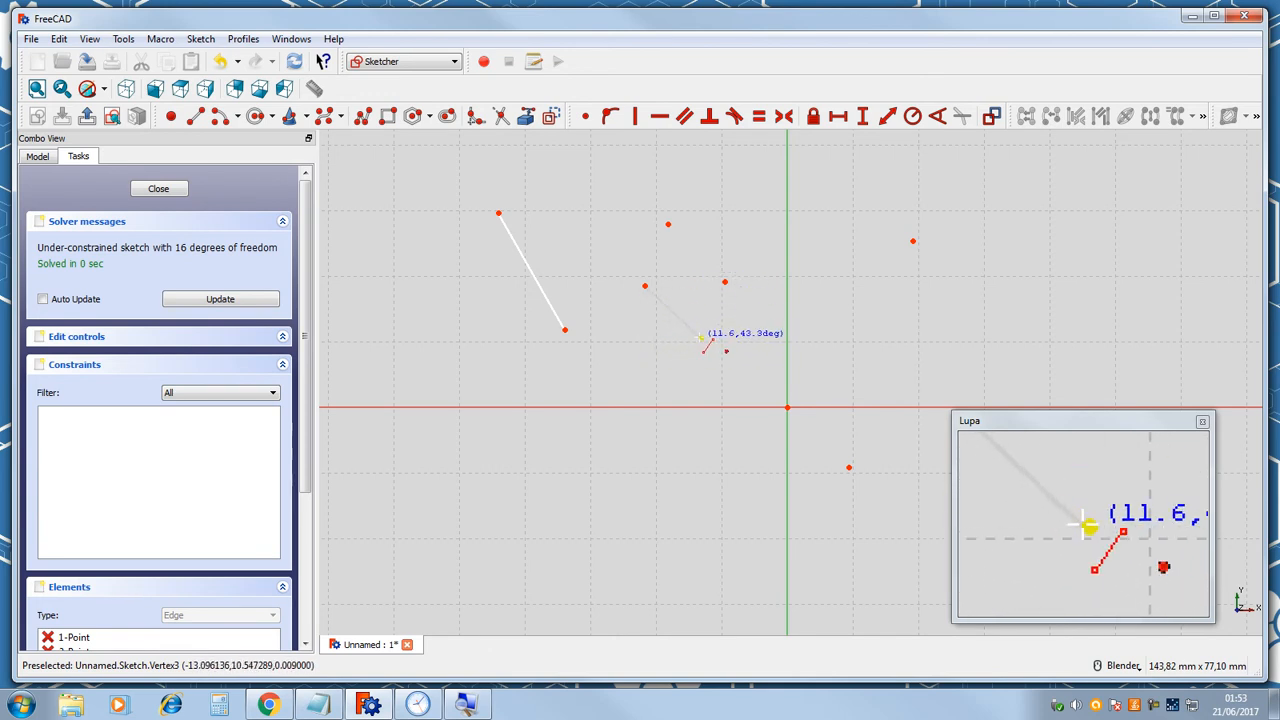
pyautogui.click(702, 339)
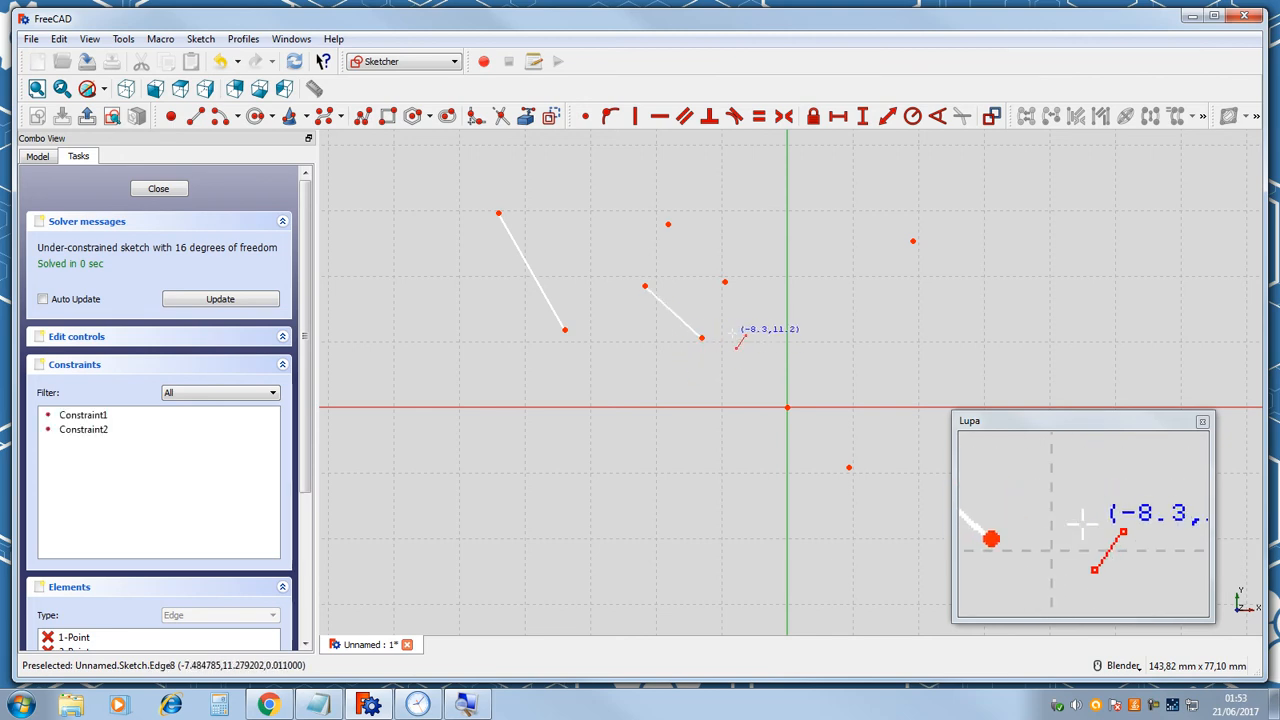
pyautogui.rightClick(576, 251)
# Drag the second line and its end to reposition it in the sketch.
pyautogui.moveTo(667, 309)
pyautogui.mouseDown()
pyautogui.moveTo(634, 346)
pyautogui.moveTo(660, 303)
pyautogui.moveTo(620, 500)
pyautogui.moveTo(766, 289)
pyautogui.moveTo(591, 266)
pyautogui.mouseUp()
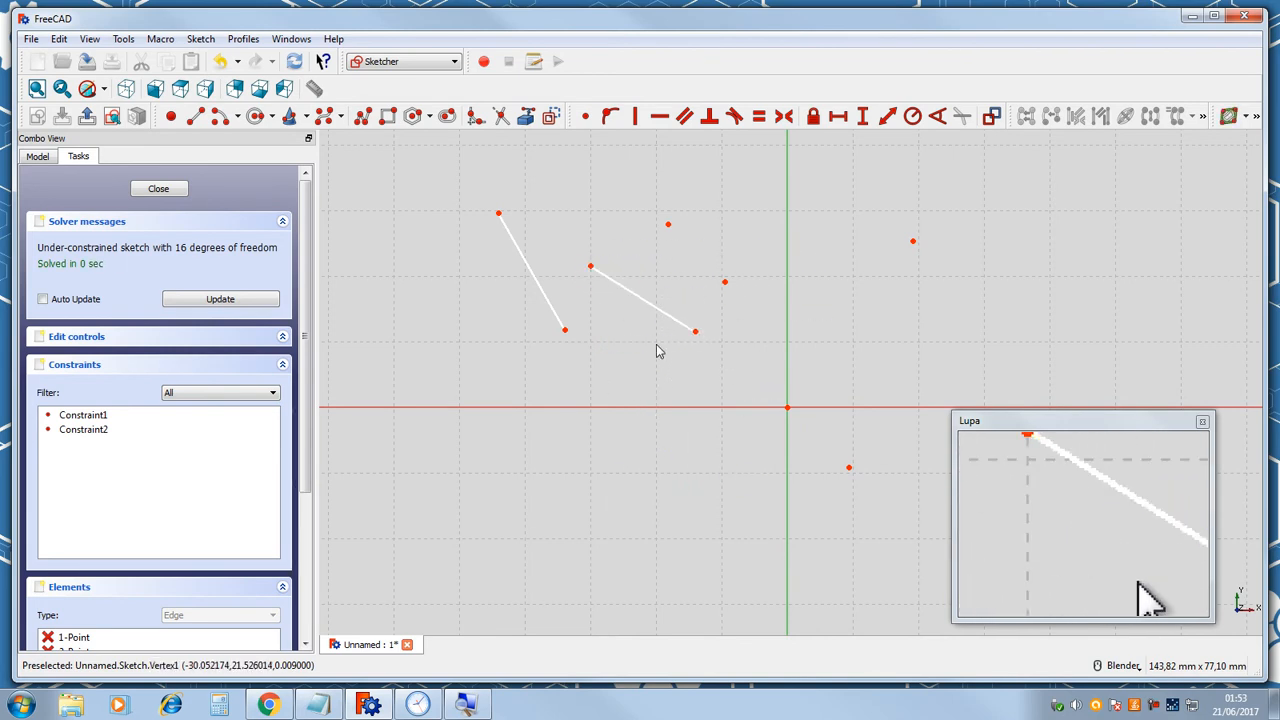
pyautogui.moveTo(686, 351); pyautogui.dragTo(665, 336)
# Draw a third short line segment with the Line tool near the points, then leave the tool.
pyautogui.click(195, 115)
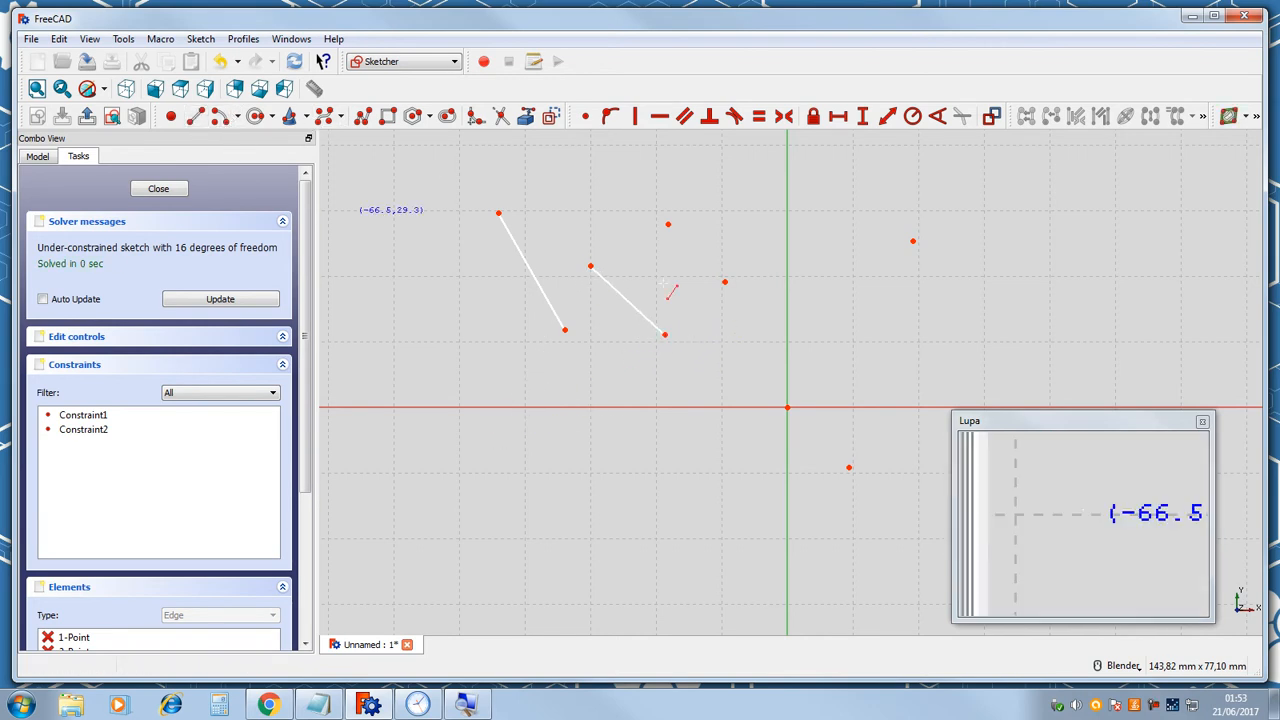
pyautogui.click(658, 250)
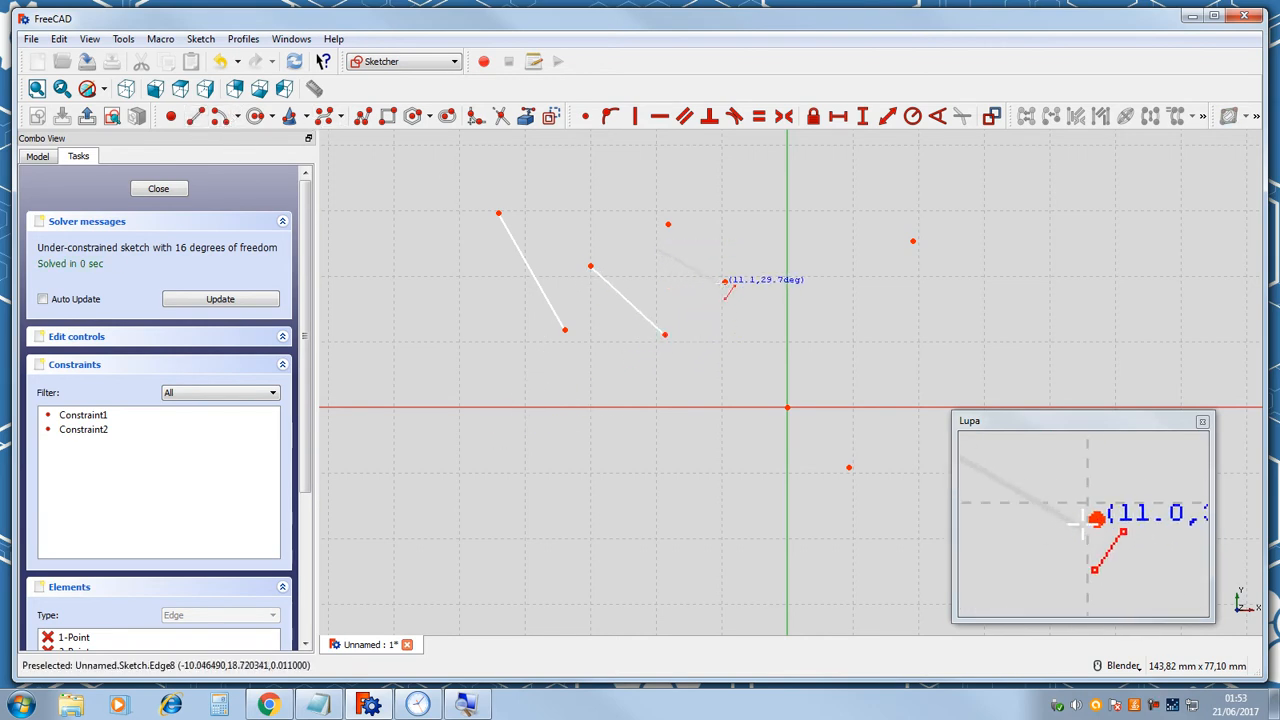
pyautogui.click(728, 276)
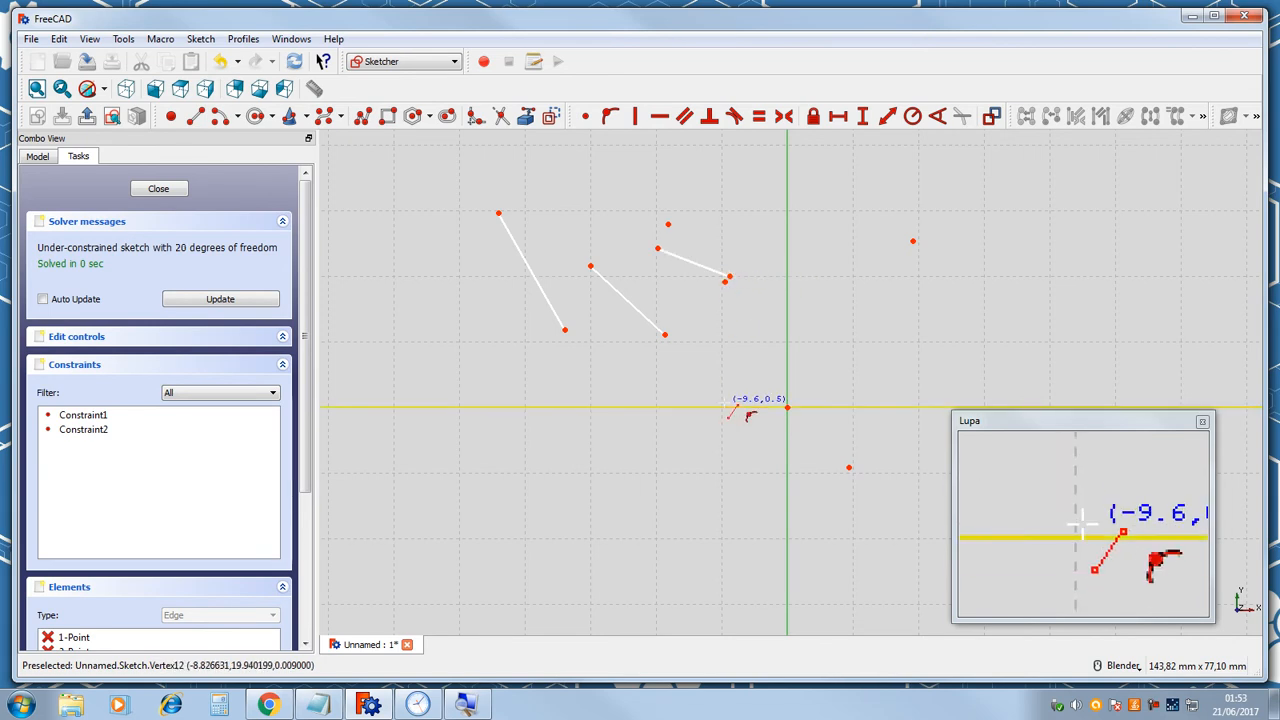
pyautogui.press('Escape')
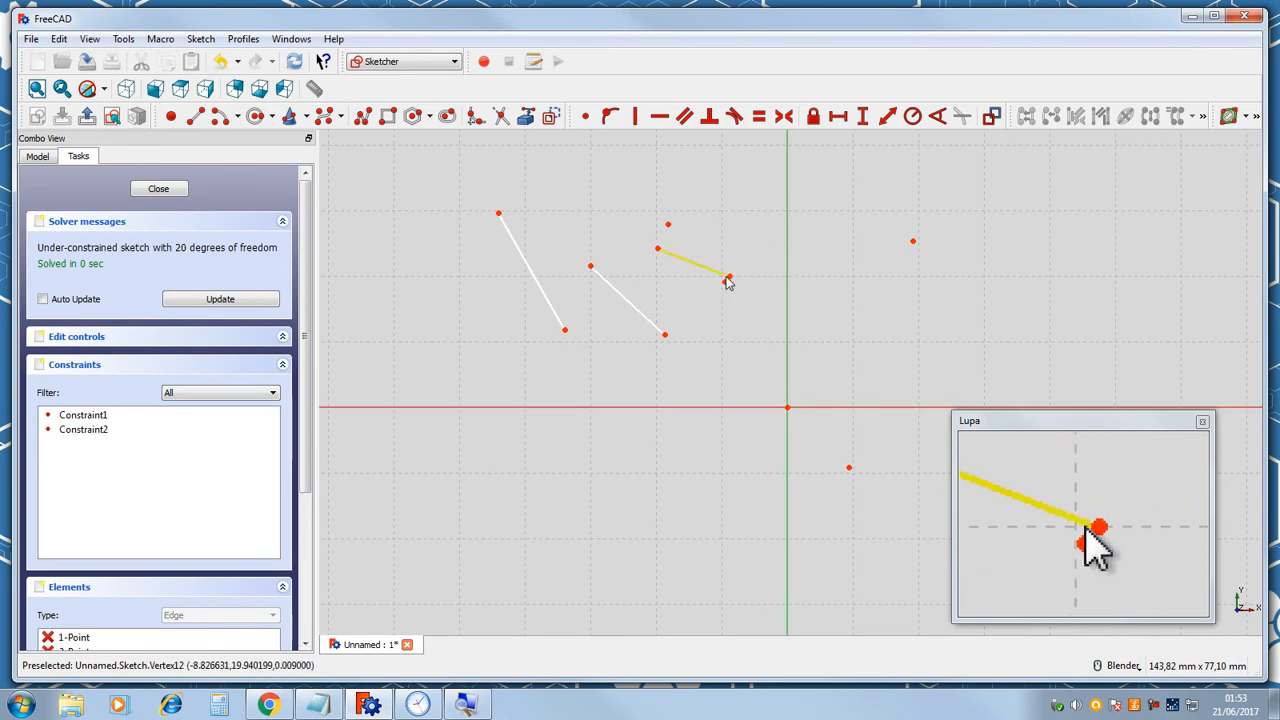
# Drag the line endpoints so the three lines cross each other in a star shape.
pyautogui.moveTo(729, 280); pyautogui.dragTo(648, 325)
pyautogui.moveTo(733, 308)
pyautogui.mouseDown()
pyautogui.moveTo(775, 207)
pyautogui.moveTo(726, 263)
pyautogui.moveTo(714, 300)
pyautogui.moveTo(540, 290)
pyautogui.moveTo(723, 246)
pyautogui.moveTo(722, 311)
pyautogui.mouseUp()
pyautogui.moveTo(658, 255); pyautogui.dragTo(691, 231)
pyautogui.moveTo(851, 264); pyautogui.dragTo(678, 243)
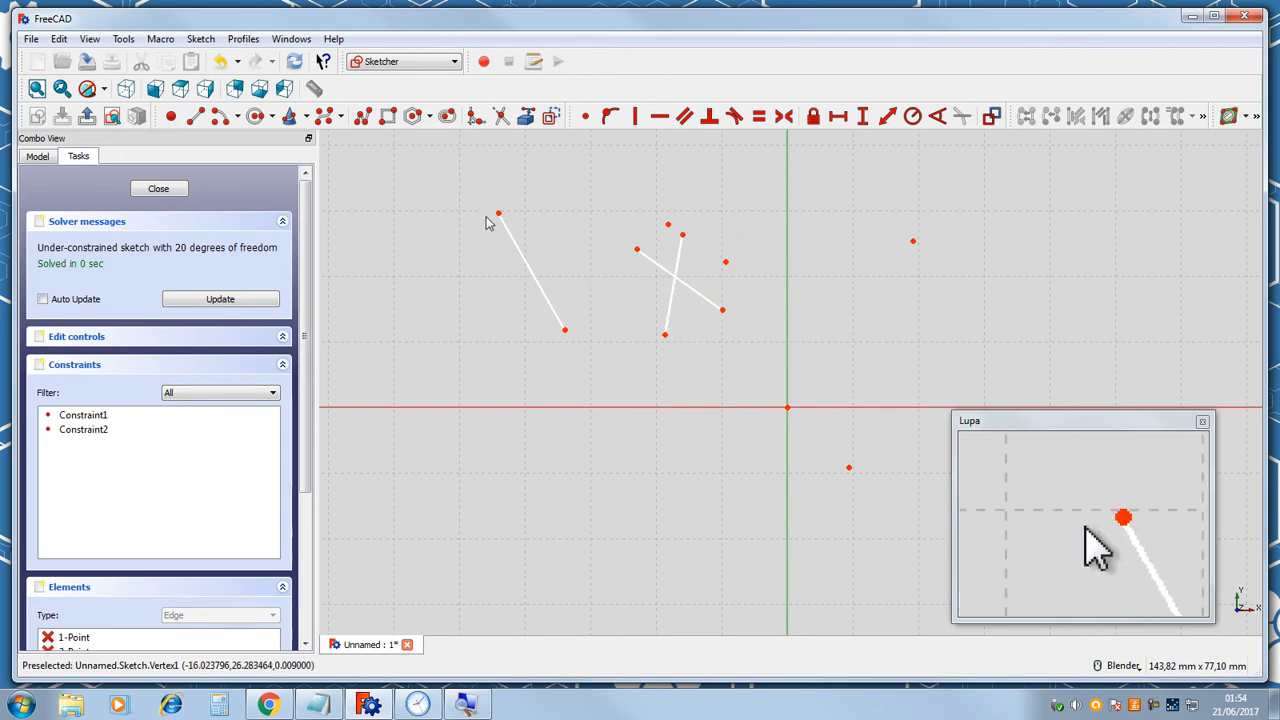
pyautogui.moveTo(502, 220); pyautogui.dragTo(779, 240)
pyautogui.moveTo(777, 232); pyautogui.dragTo(775, 228)
pyautogui.moveTo(726, 263); pyautogui.dragTo(688, 315)
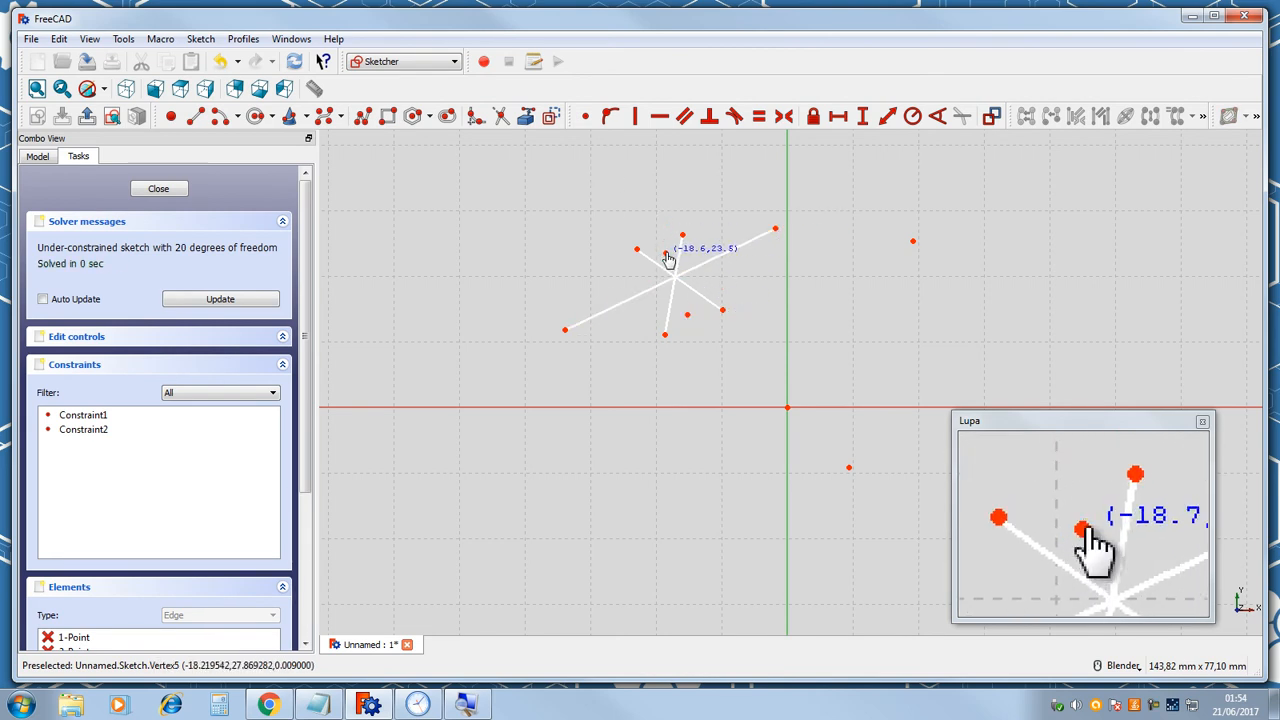
# Drag two loose points closer to the star of lines.
pyautogui.moveTo(776, 296); pyautogui.dragTo(740, 287)
pyautogui.moveTo(849, 467); pyautogui.dragTo(581, 248)
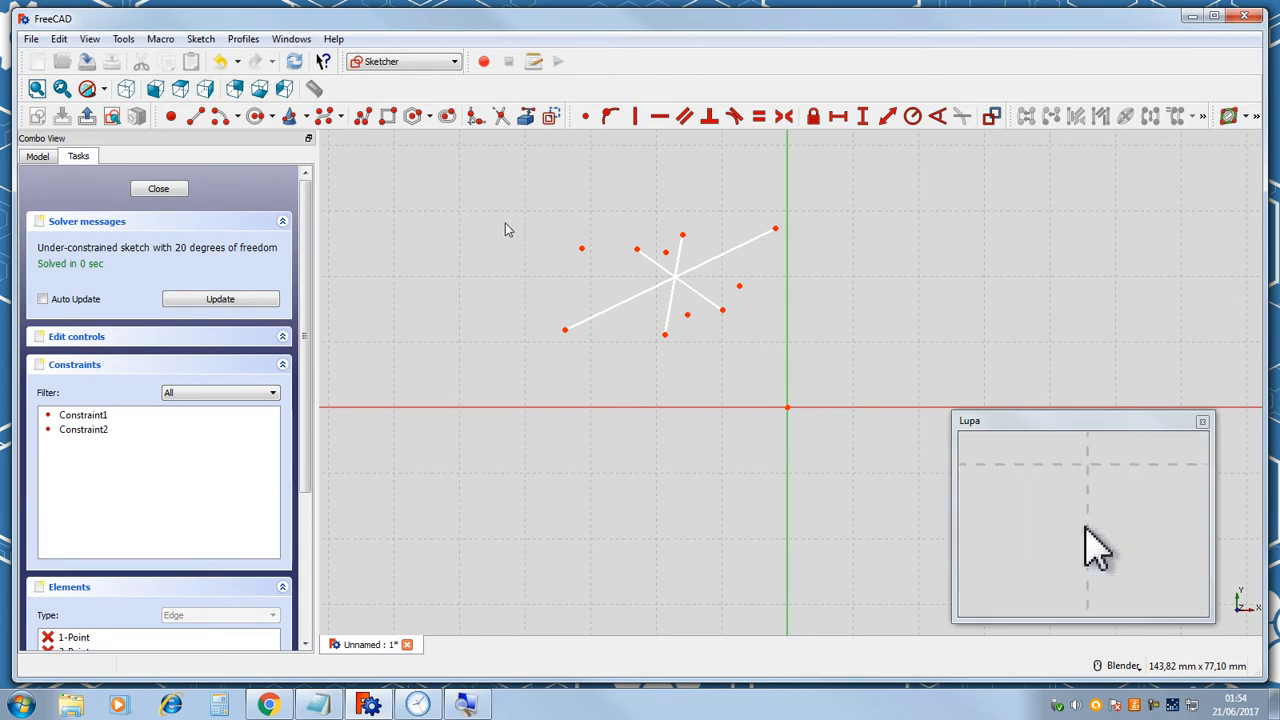
pyautogui.click(221, 118)
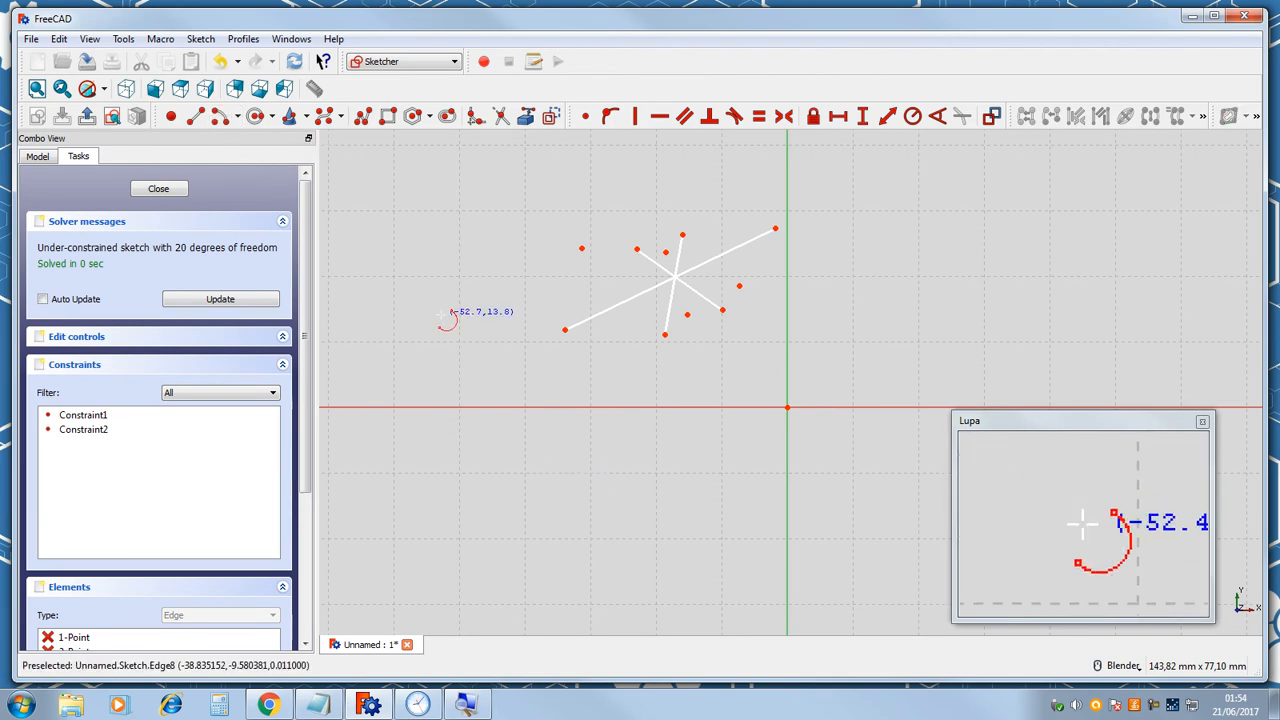
pyautogui.click(441, 270)
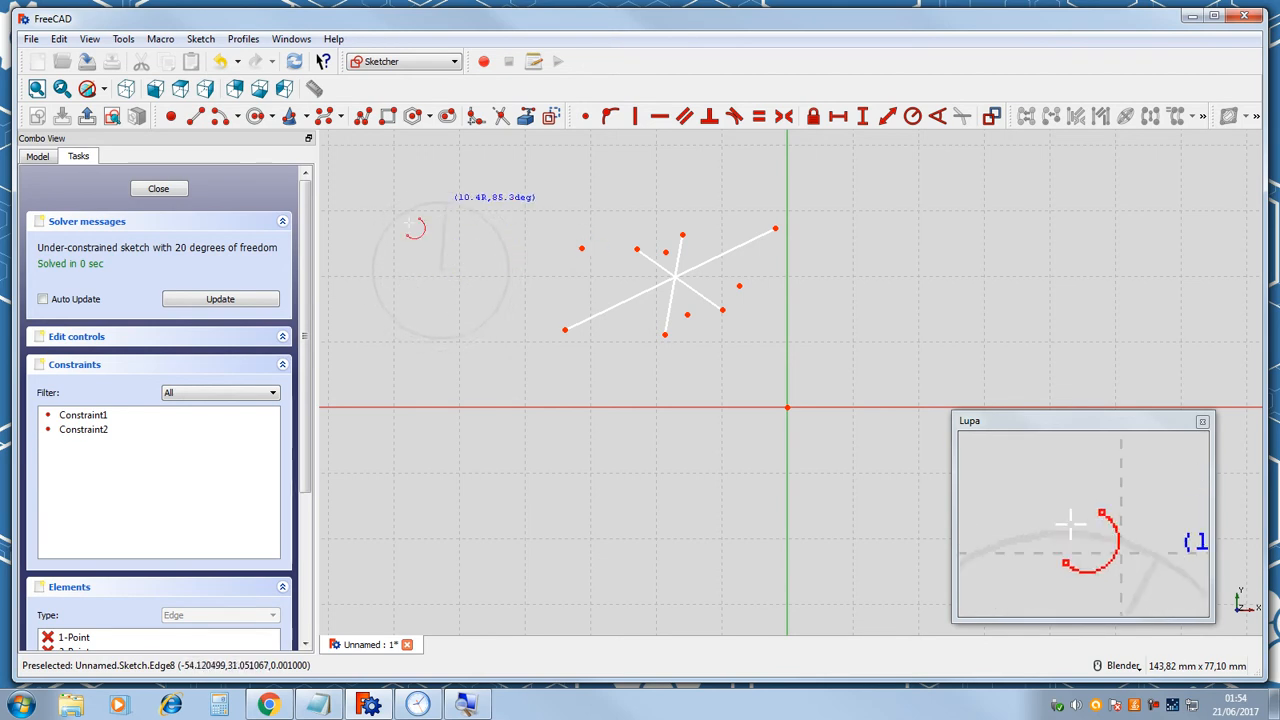
pyautogui.press('Escape')
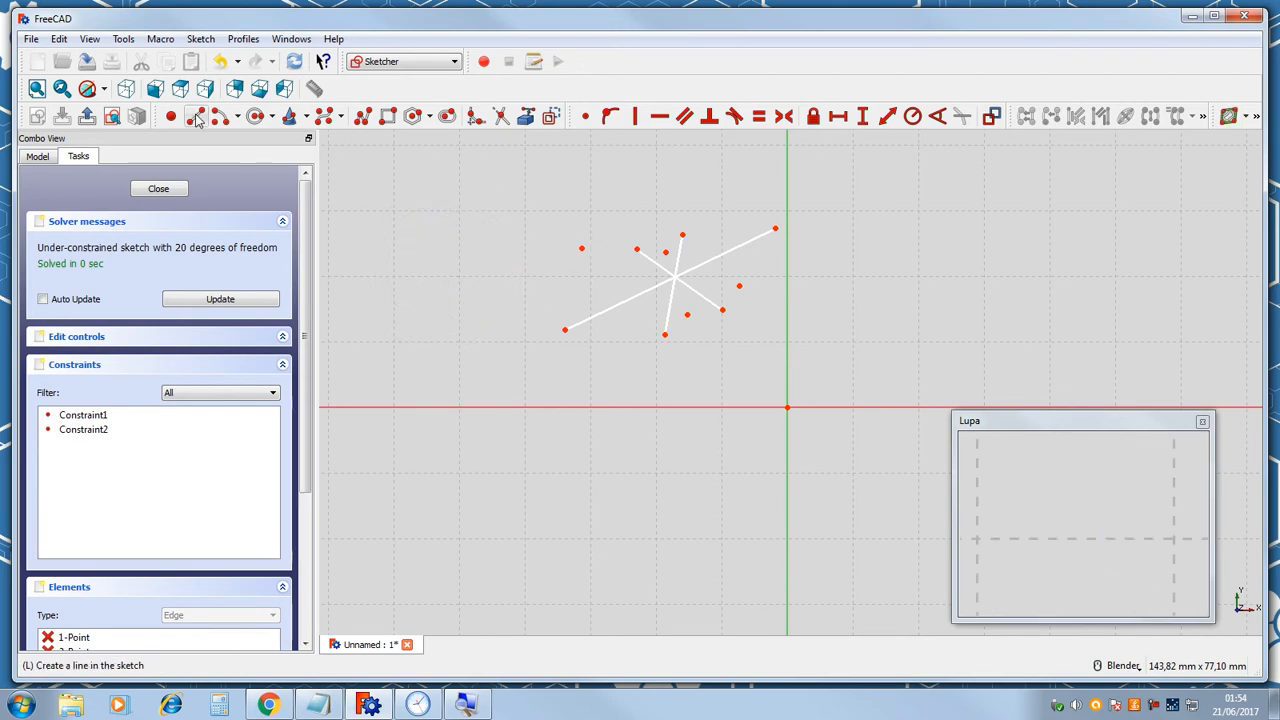
# Draw a center-and-end-points arc of radius about 20 left of the lines.
pyautogui.click(219, 118)
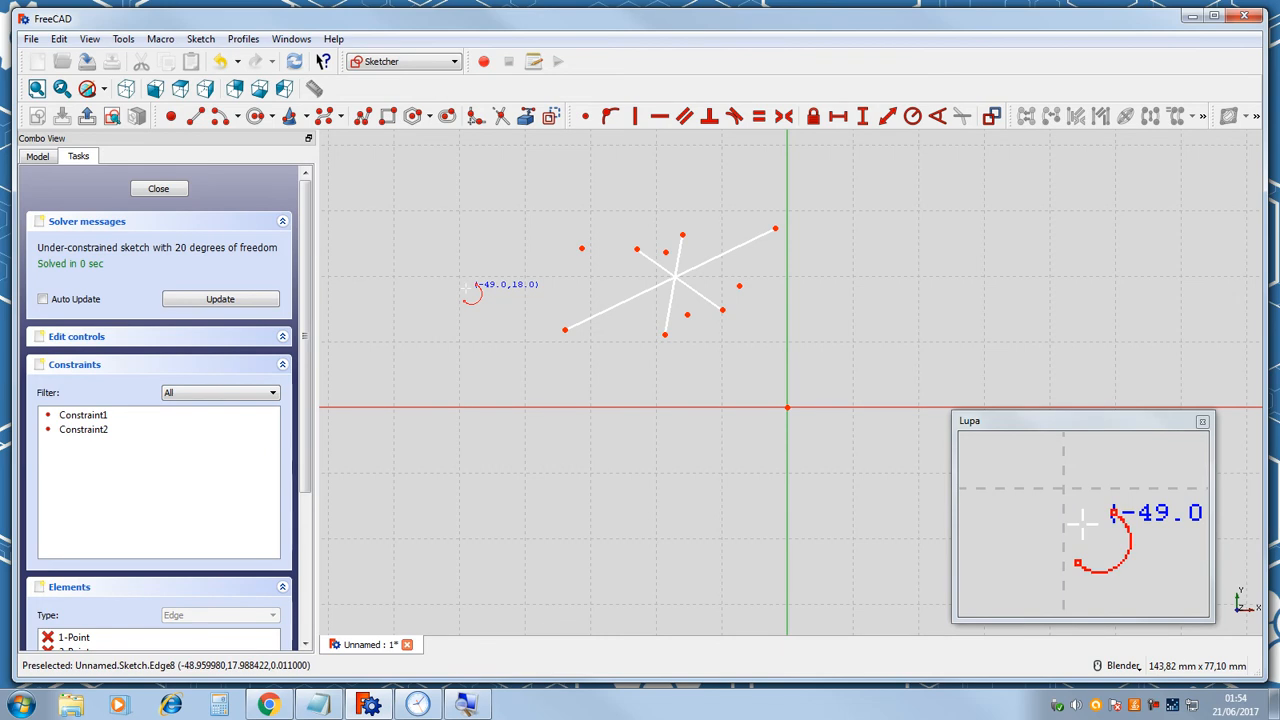
pyautogui.click(467, 295)
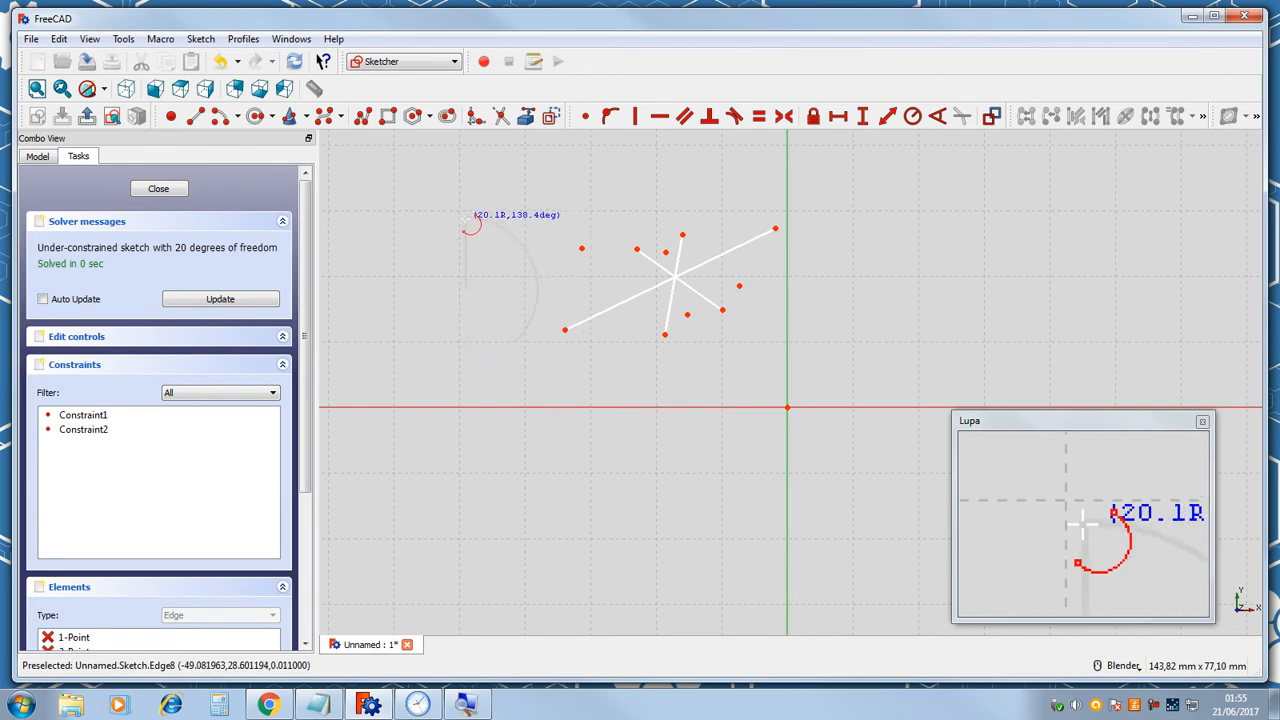
pyautogui.click(466, 219)
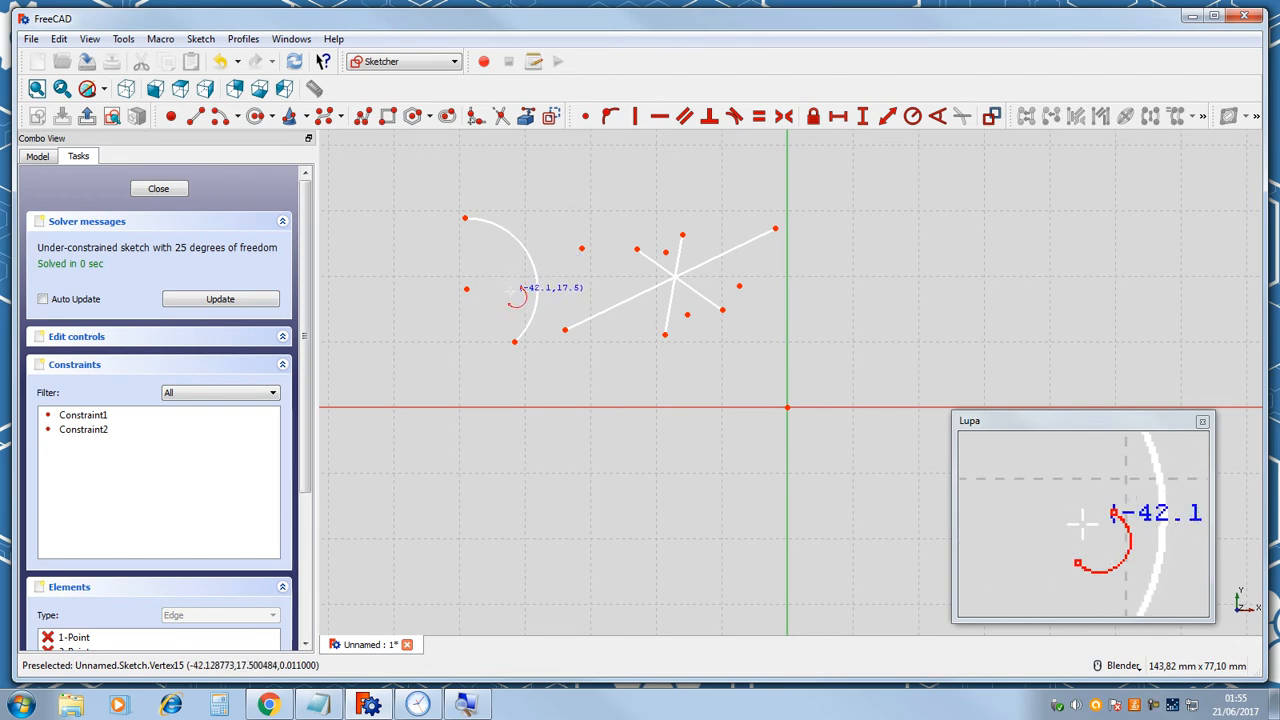
# Switch the arc tool to End points and rim point and draw an arc below-left of the lines.
pyautogui.click(238, 118)
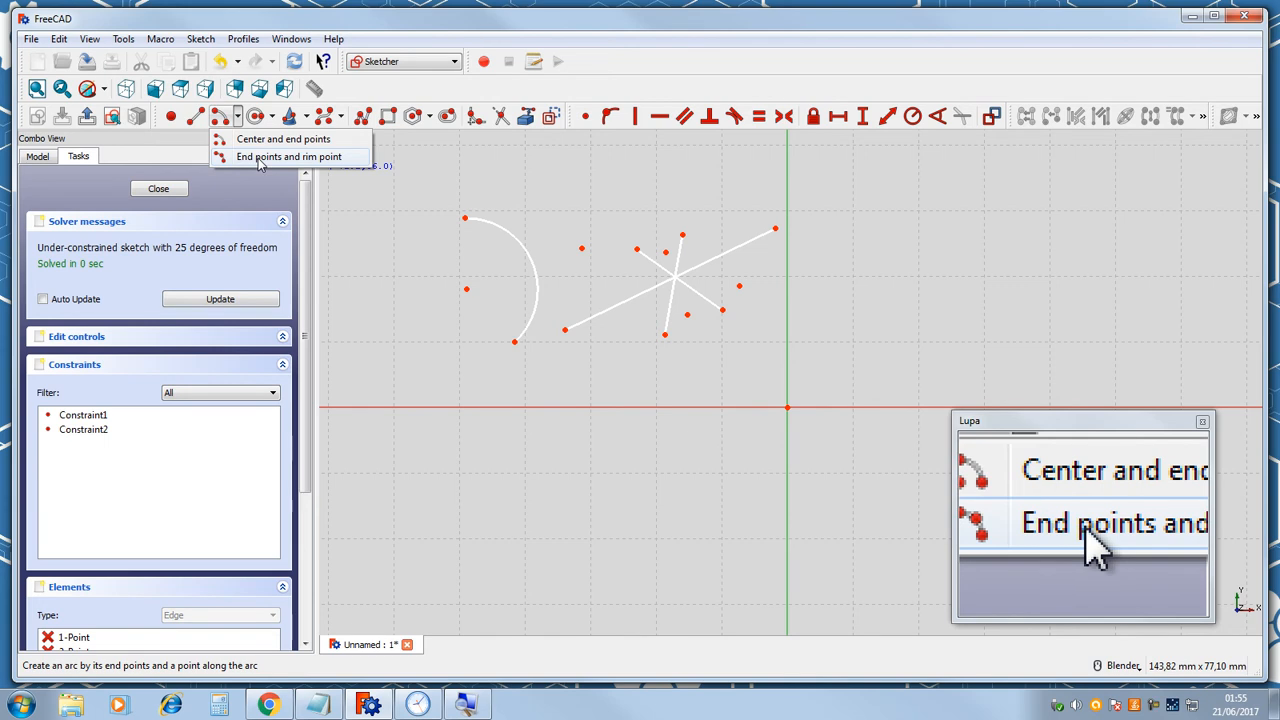
pyautogui.click(258, 158)
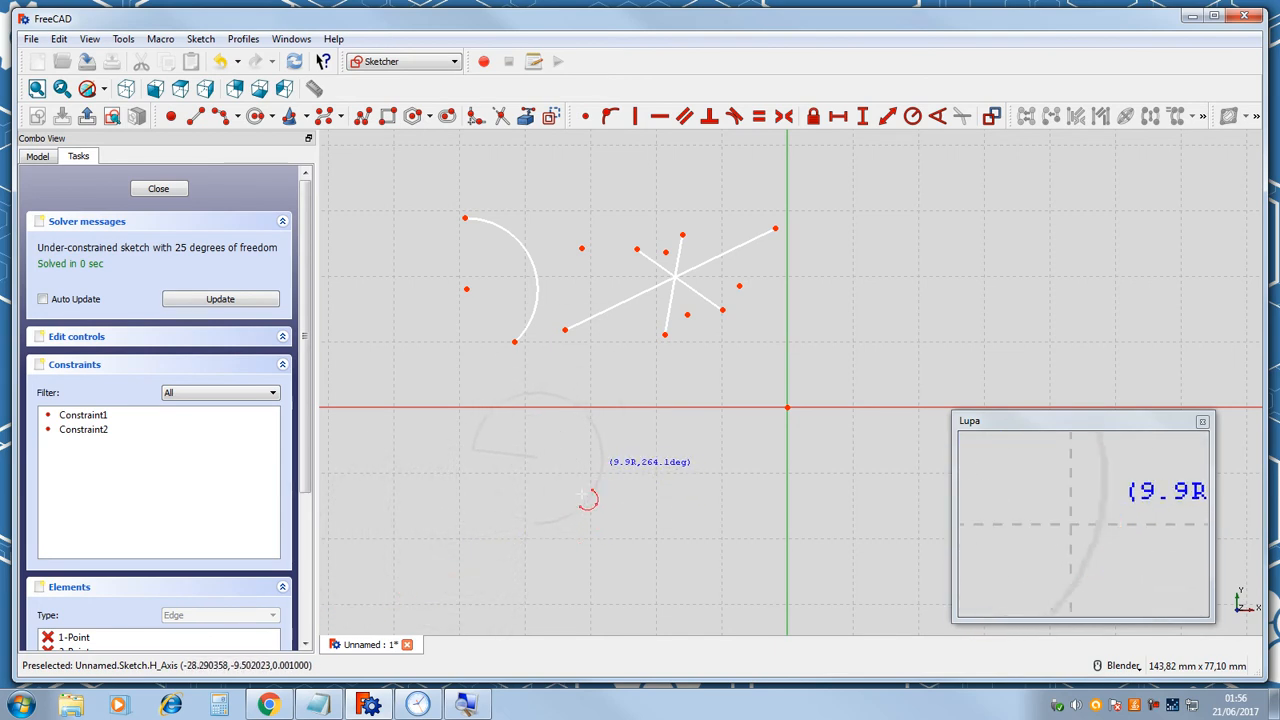
pyautogui.click(642, 490)
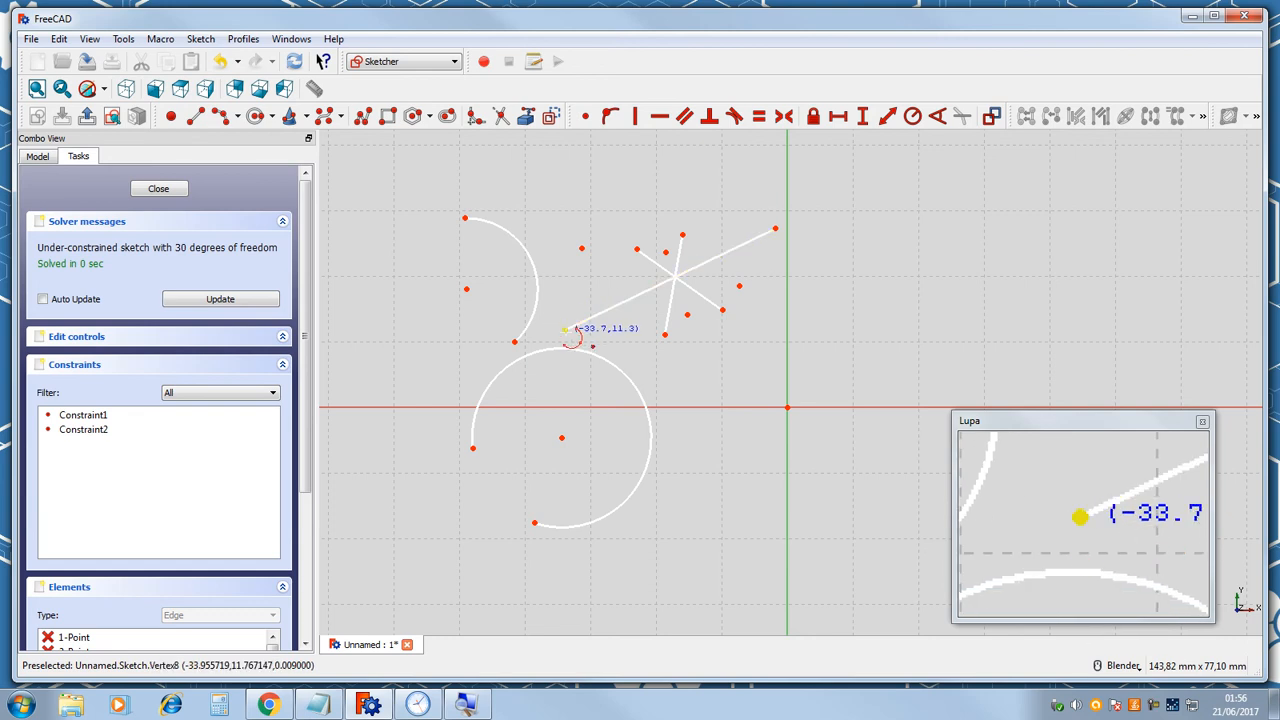
# Draw a large three-point arc from the long line's ends passing just above the horizontal axis.
pyautogui.click(565, 328)
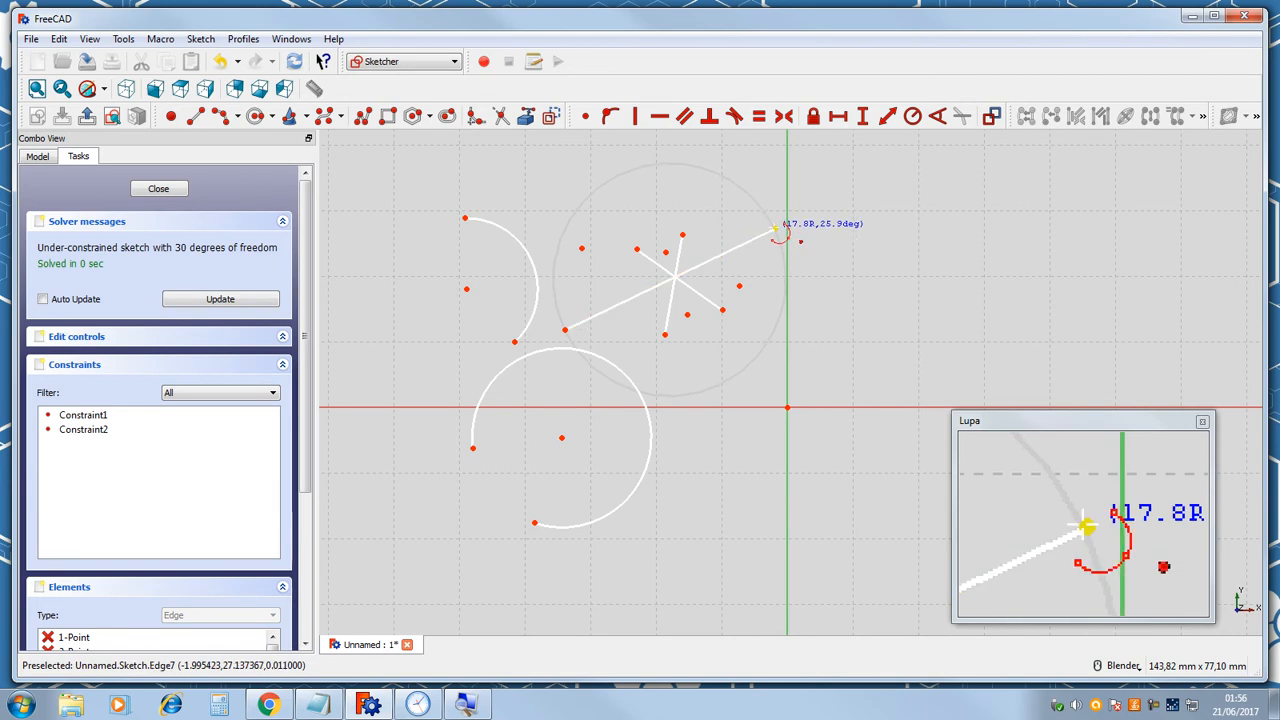
pyautogui.click(777, 231)
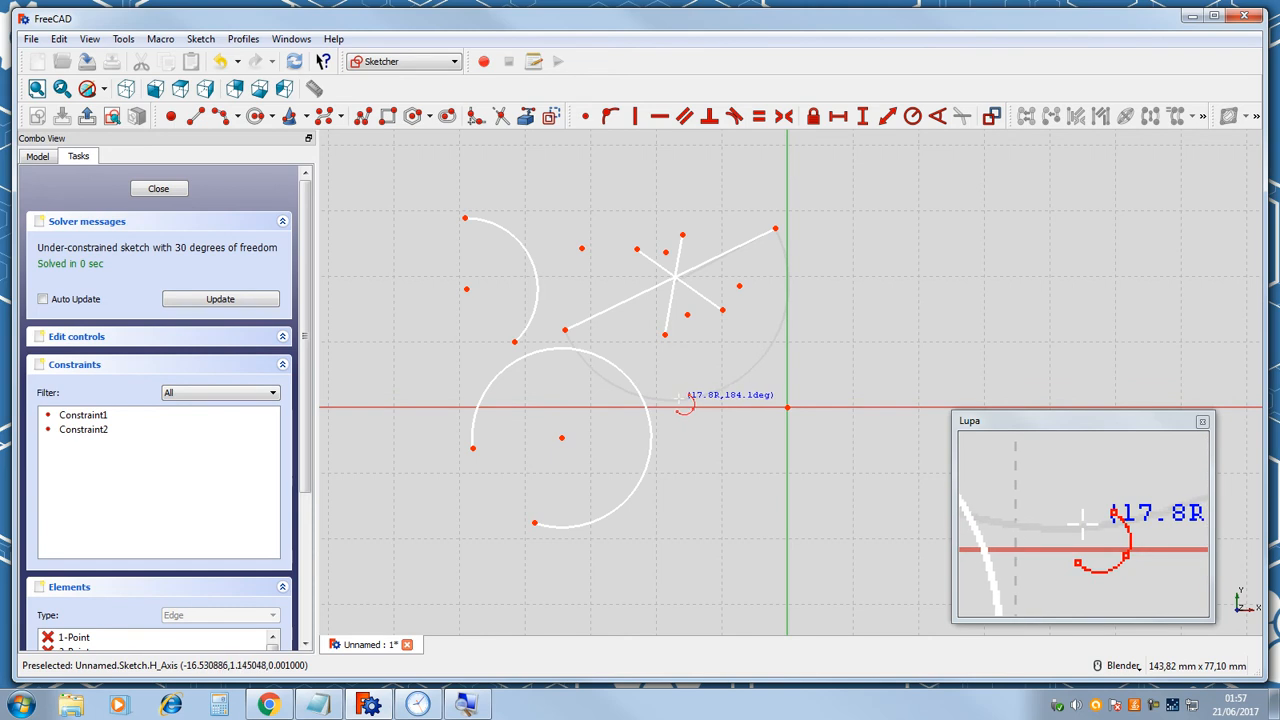
pyautogui.click(681, 400)
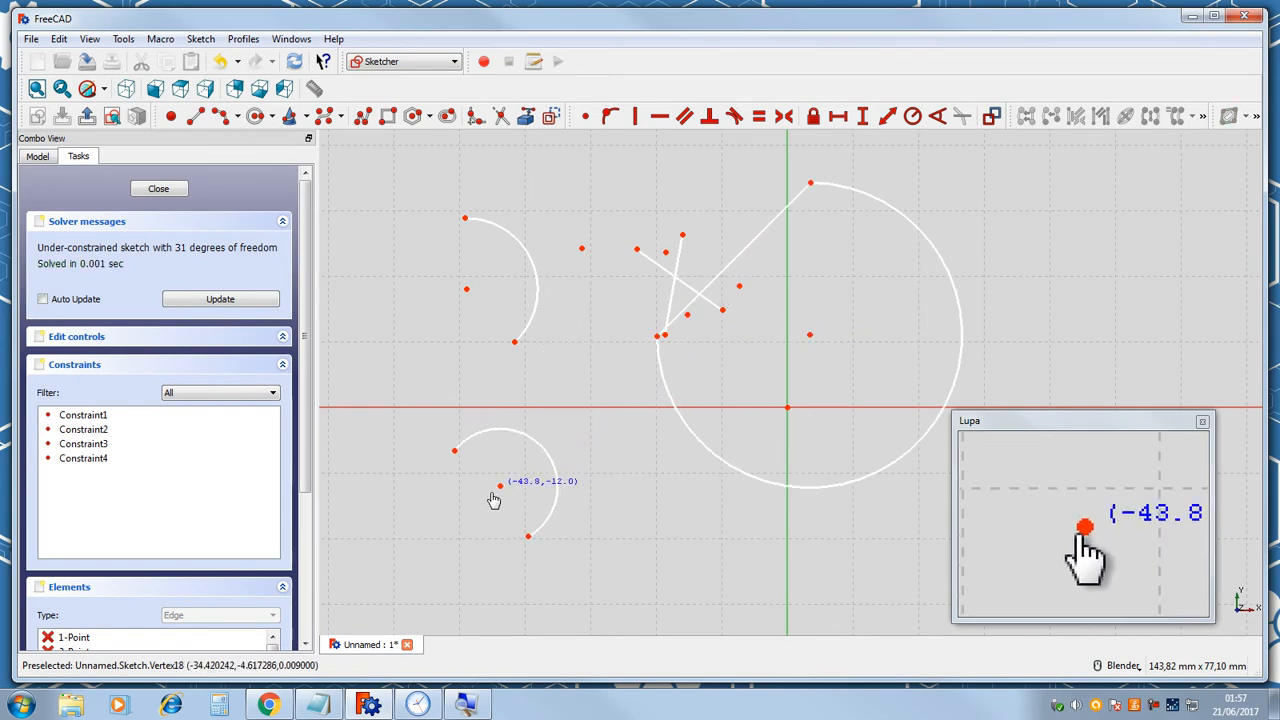
# Reshape the two smaller arcs by dragging their centers and endpoints.
pyautogui.moveTo(539, 470); pyautogui.dragTo(511, 471)
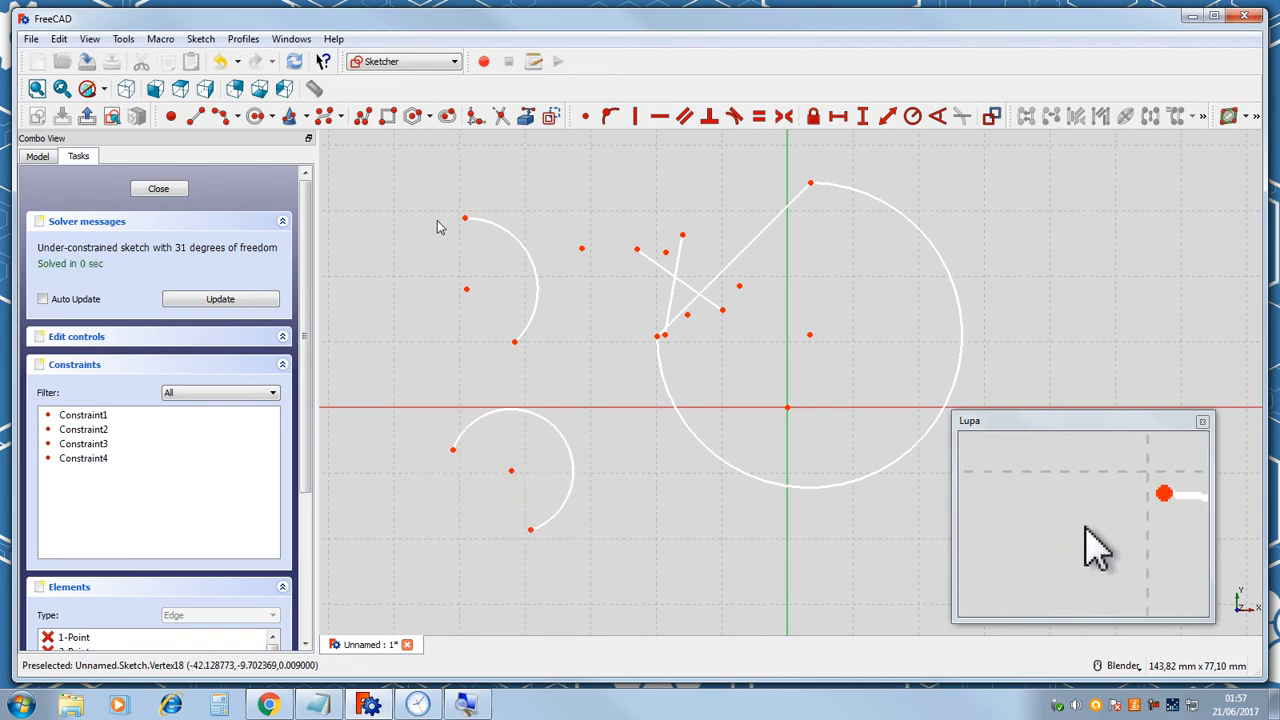
pyautogui.moveTo(469, 293)
pyautogui.mouseDown()
pyautogui.moveTo(530, 272)
pyautogui.moveTo(472, 297)
pyautogui.mouseUp()
pyautogui.moveTo(521, 349); pyautogui.dragTo(544, 253)
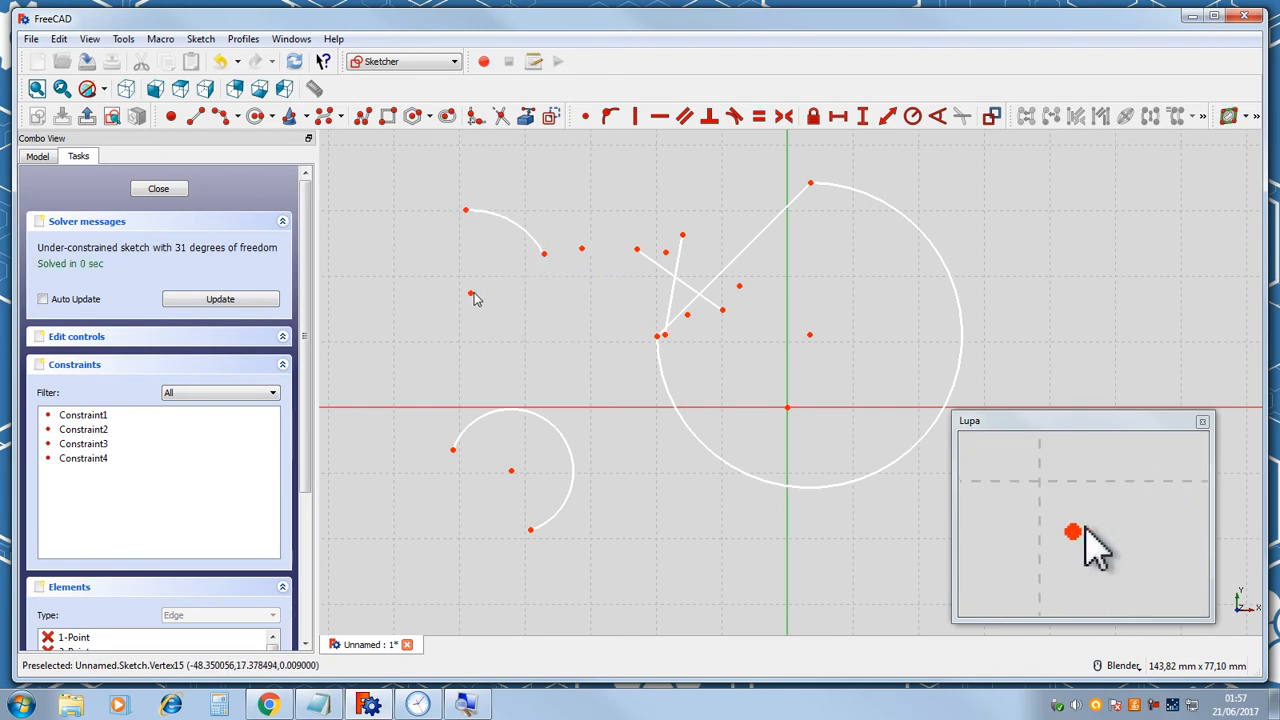
pyautogui.moveTo(476, 298); pyautogui.dragTo(516, 237)
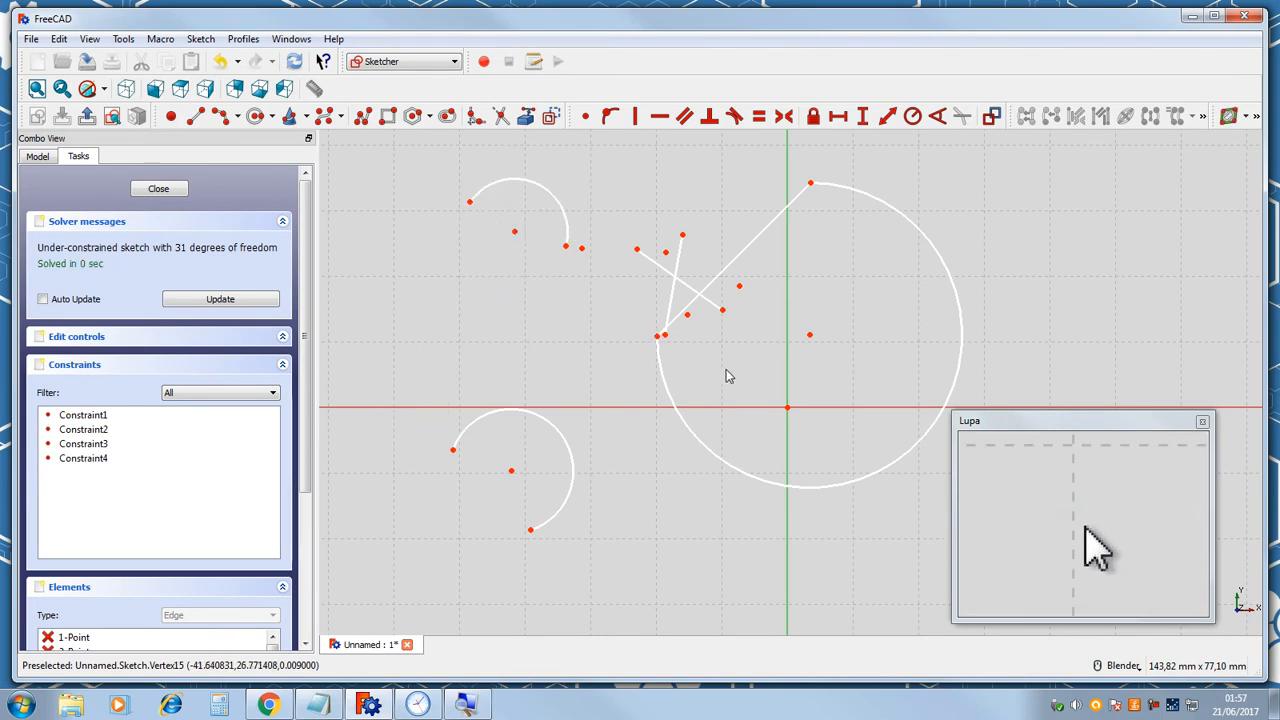
# Select the large arc, the upper arc and the two crossing lines and delete them.
pyautogui.click(661, 383)
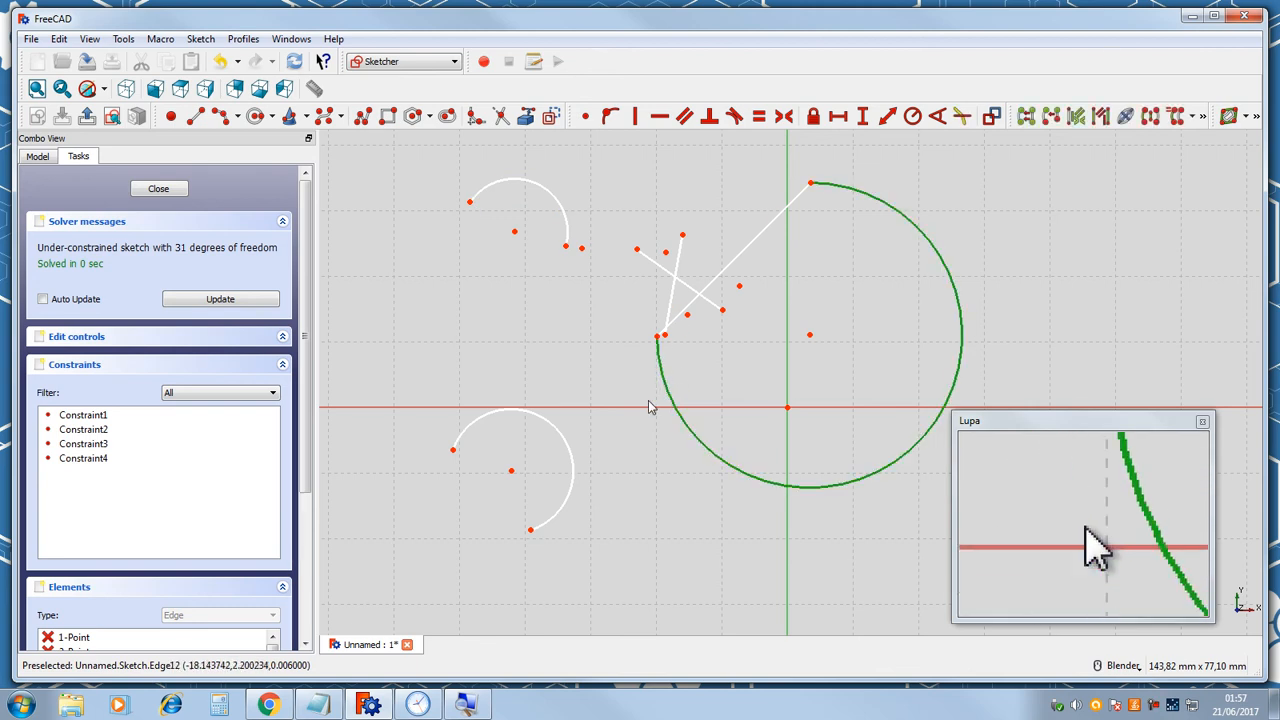
pyautogui.click(658, 348)
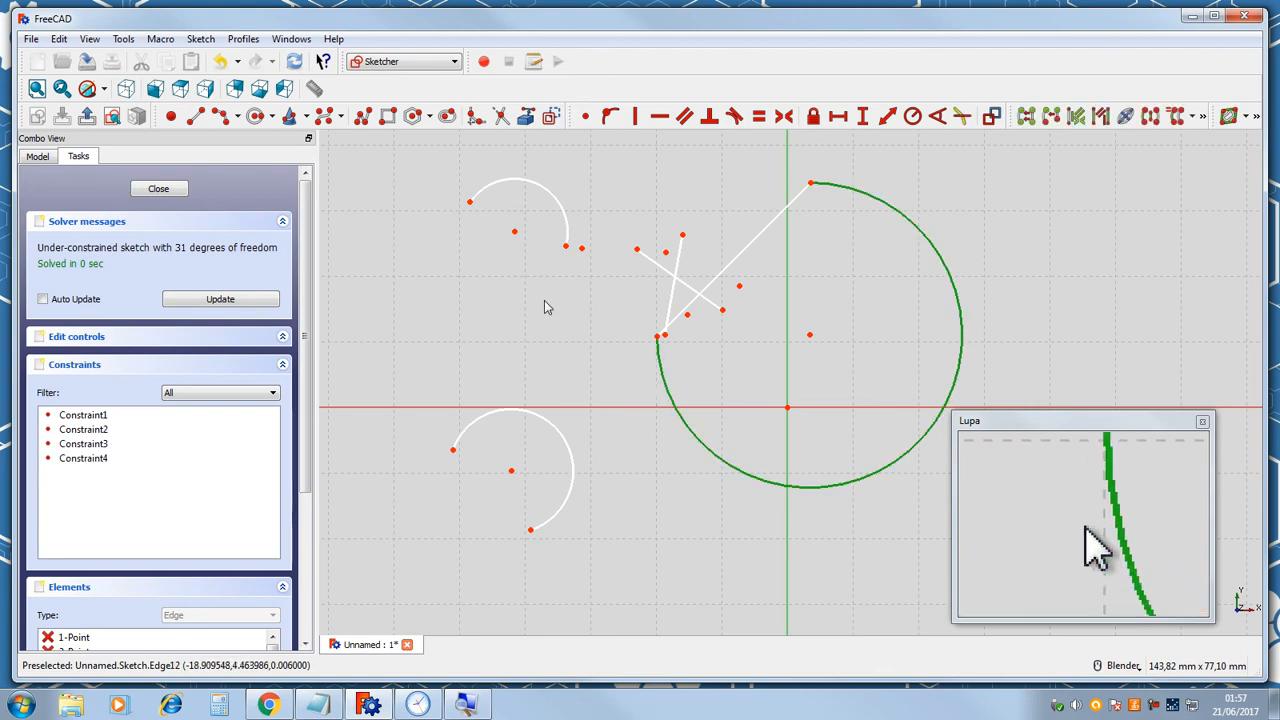
pyautogui.click(562, 202)
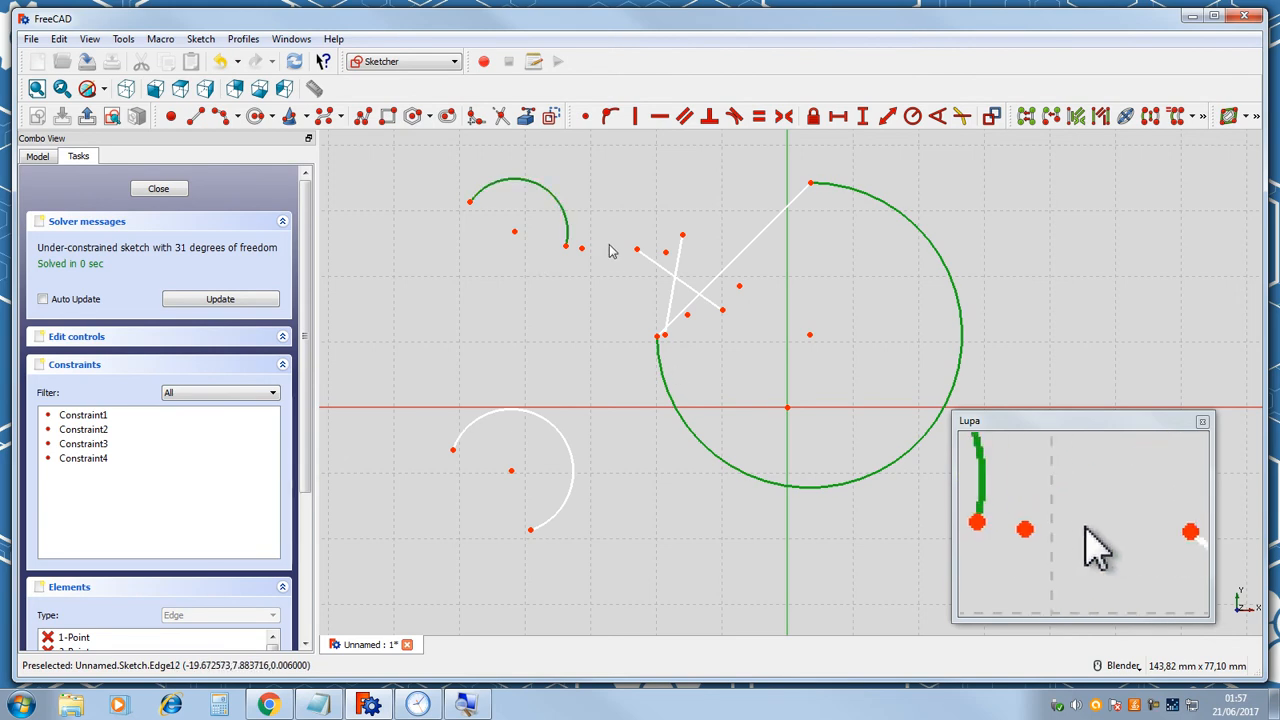
pyautogui.click(657, 265)
pyautogui.click(678, 255)
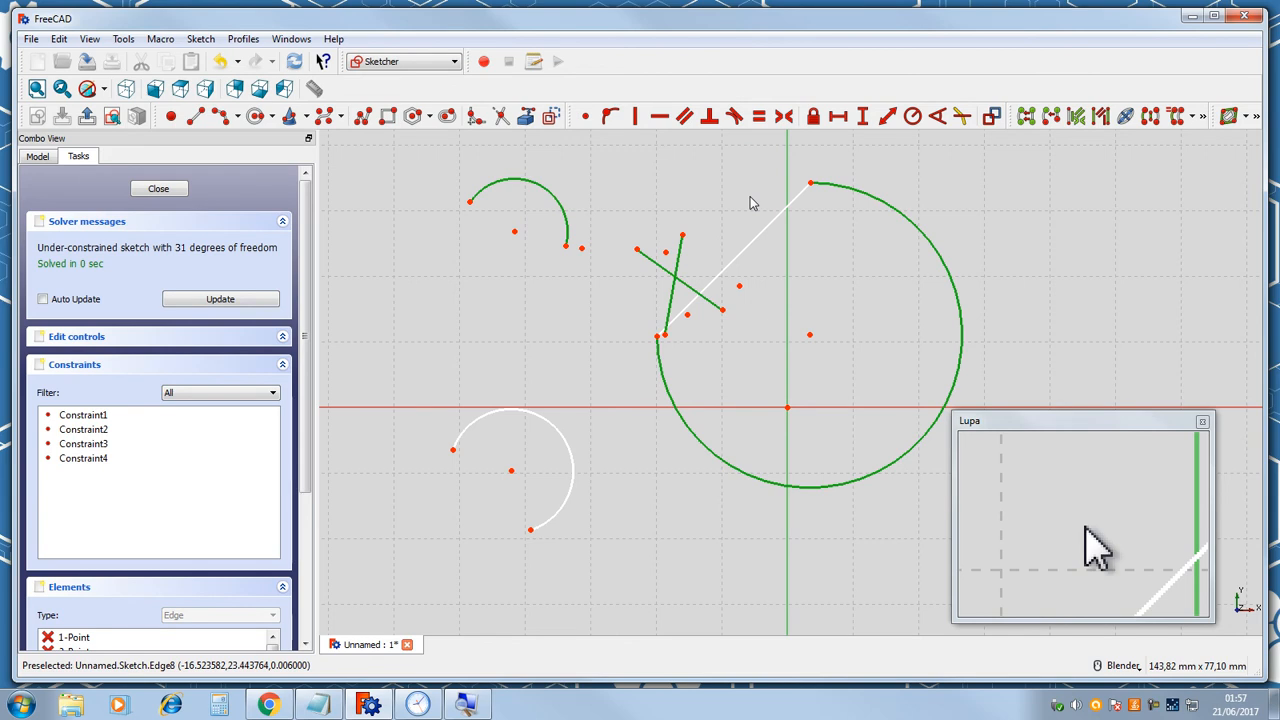
pyautogui.press('Delete')
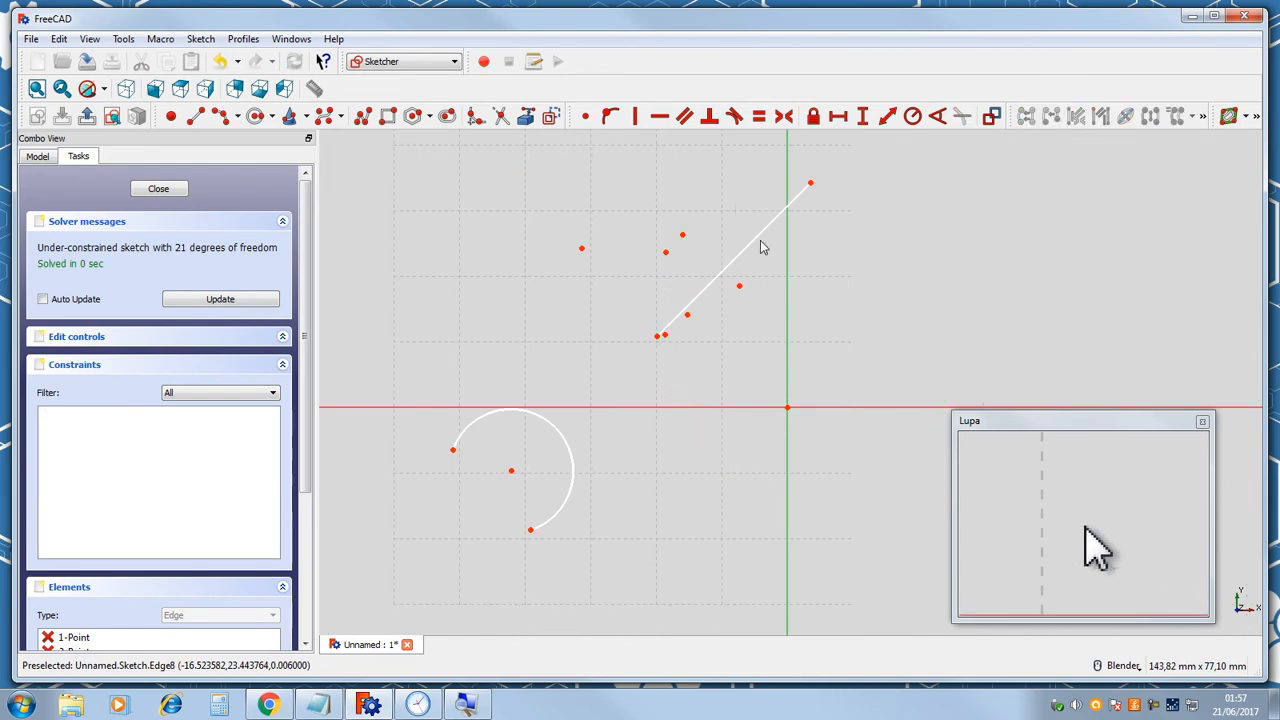
# Delete the remaining arc below-left of the lines.
pyautogui.click(556, 428)
pyautogui.press('Delete')
pyautogui.scroll(-4, 678, 316)
pyautogui.scroll(3, 676, 316)
pyautogui.scroll(-1, 674, 314)
pyautogui.scroll(1, 669, 320)
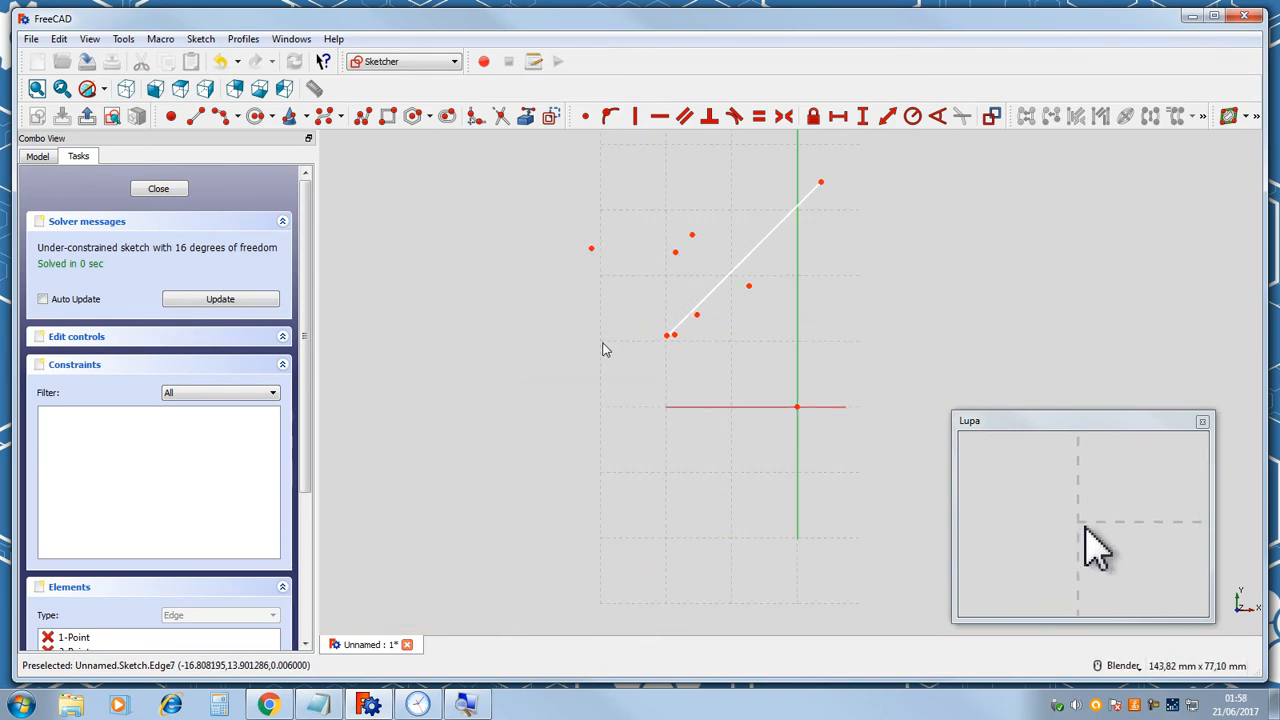
pyautogui.click(713, 408)
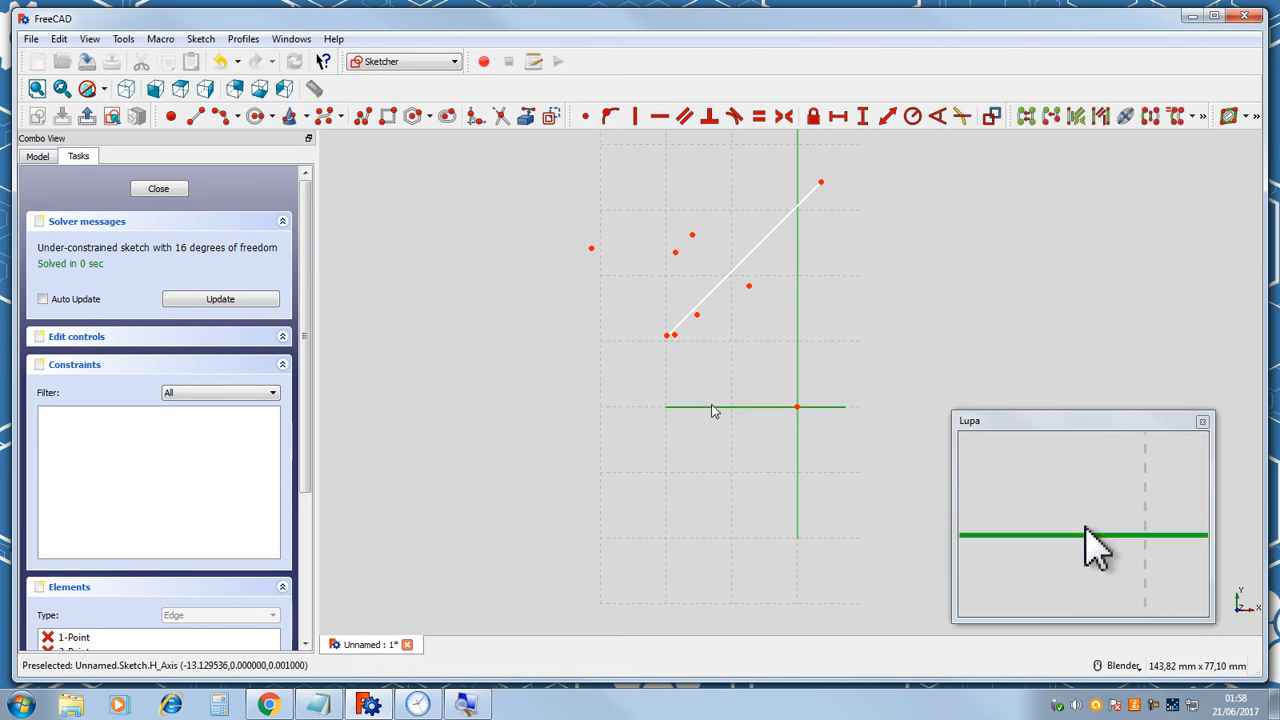
pyautogui.click(712, 406)
pyautogui.scroll(3, 562, 271)
pyautogui.scroll(-3, 660, 227)
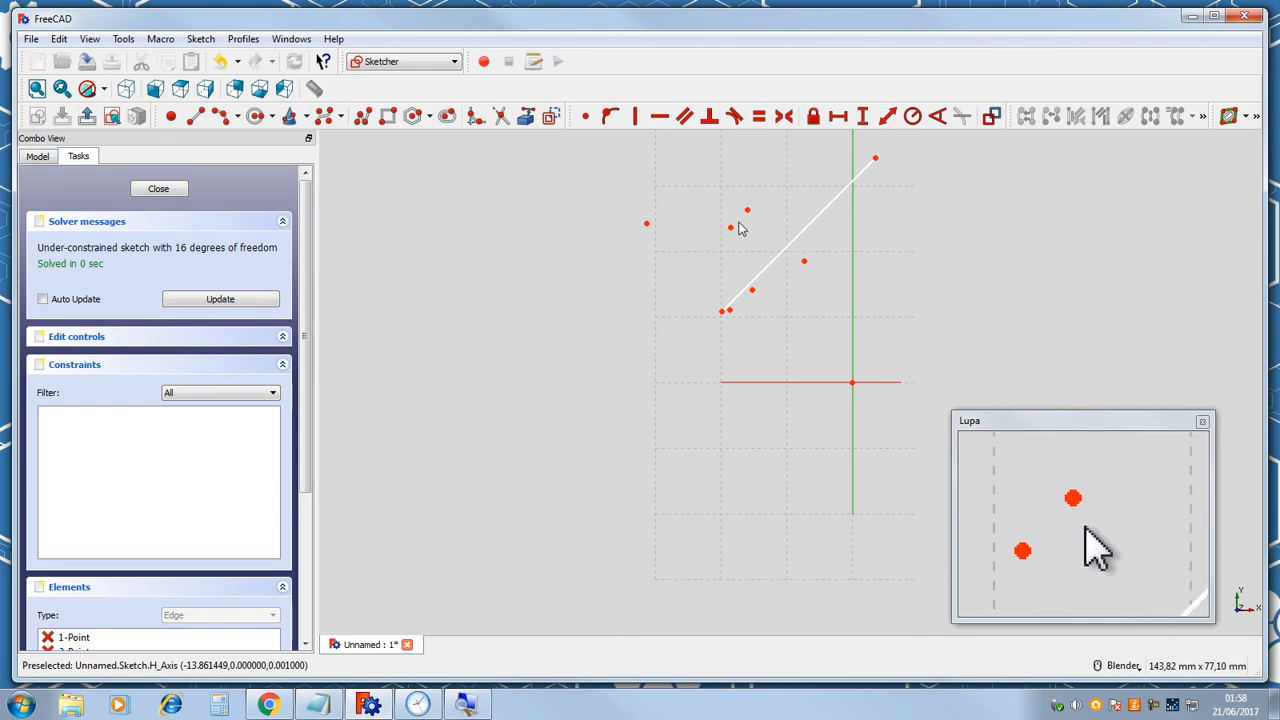
# Draw a circle by center and rim point to the left of the diagonal line.
pyautogui.click(239, 120)
pyautogui.click(240, 152)
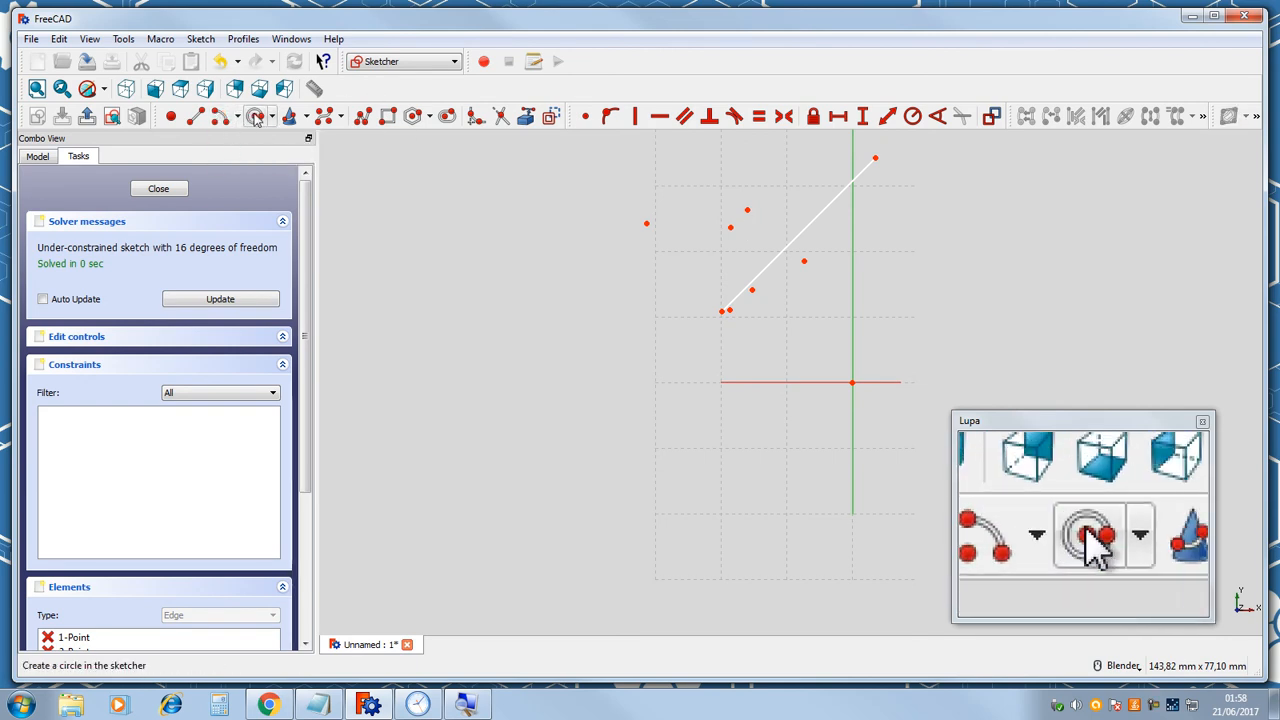
pyautogui.click(255, 118)
pyautogui.click(489, 341)
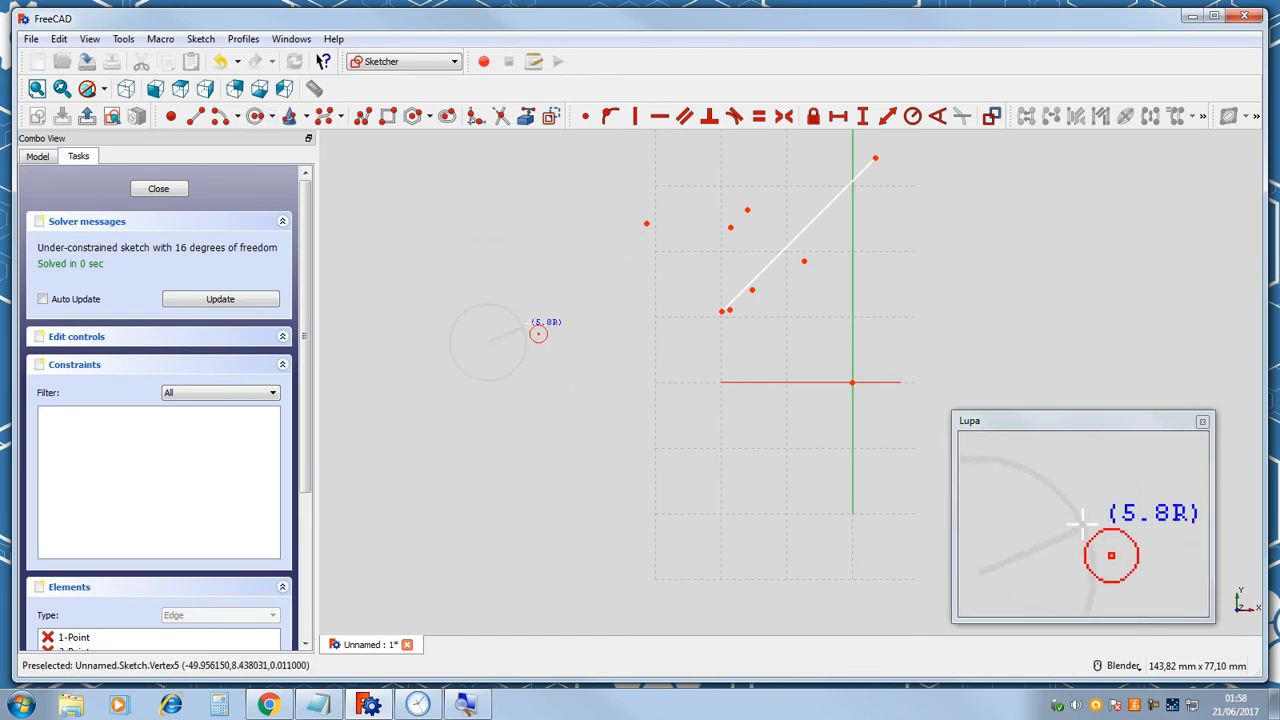
pyautogui.click(578, 310)
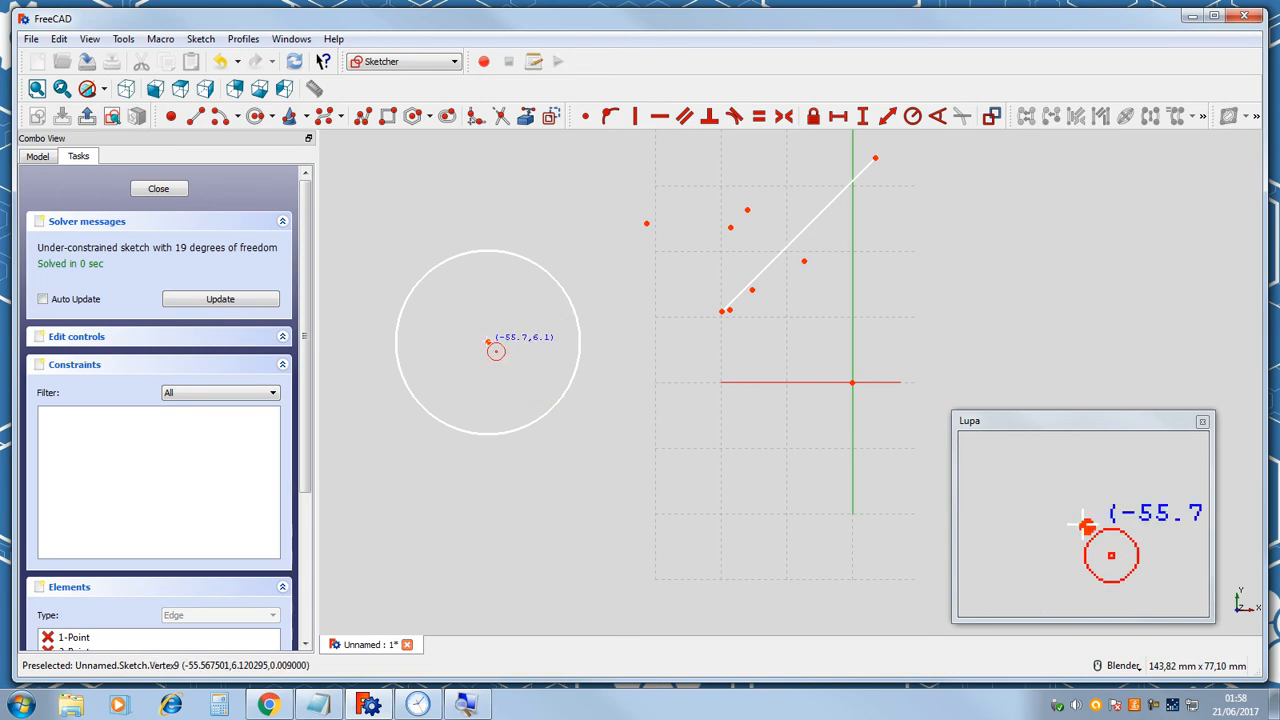
# Move the circle up and to the right by dragging its center point.
pyautogui.moveTo(490, 348)
pyautogui.mouseDown()
pyautogui.moveTo(654, 286)
pyautogui.moveTo(489, 349)
pyautogui.mouseUp()
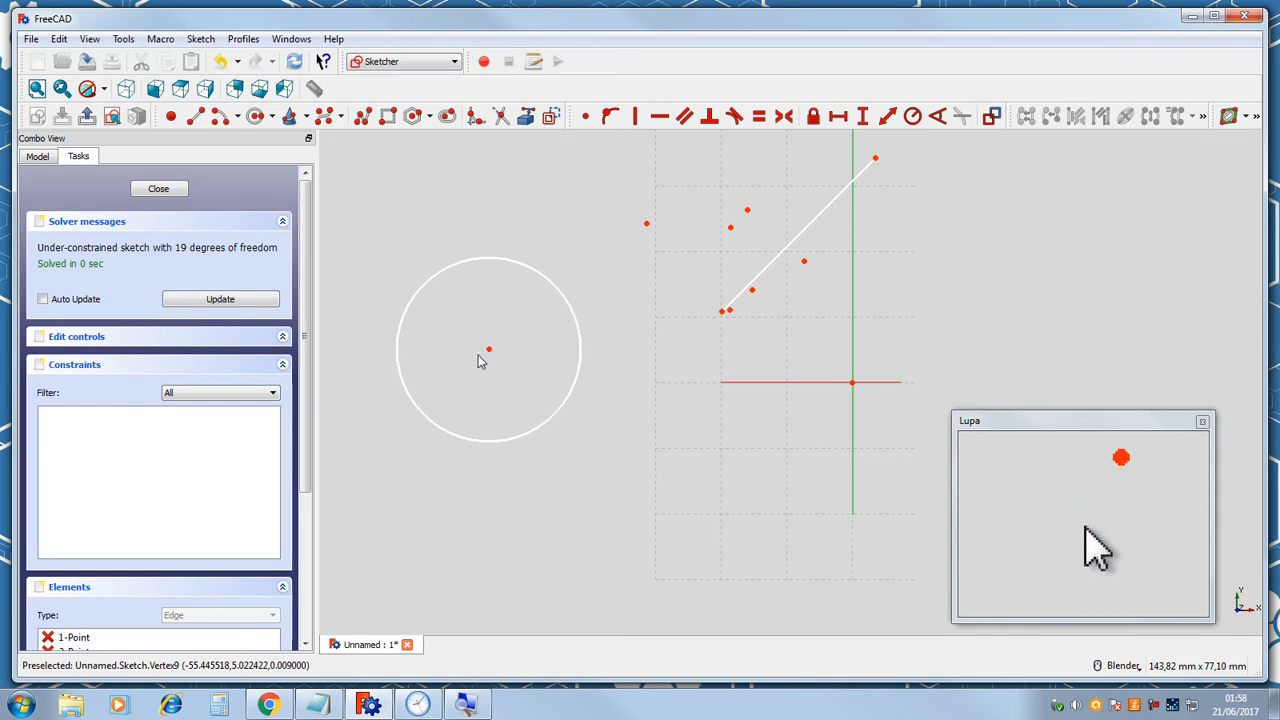
pyautogui.click(490, 350)
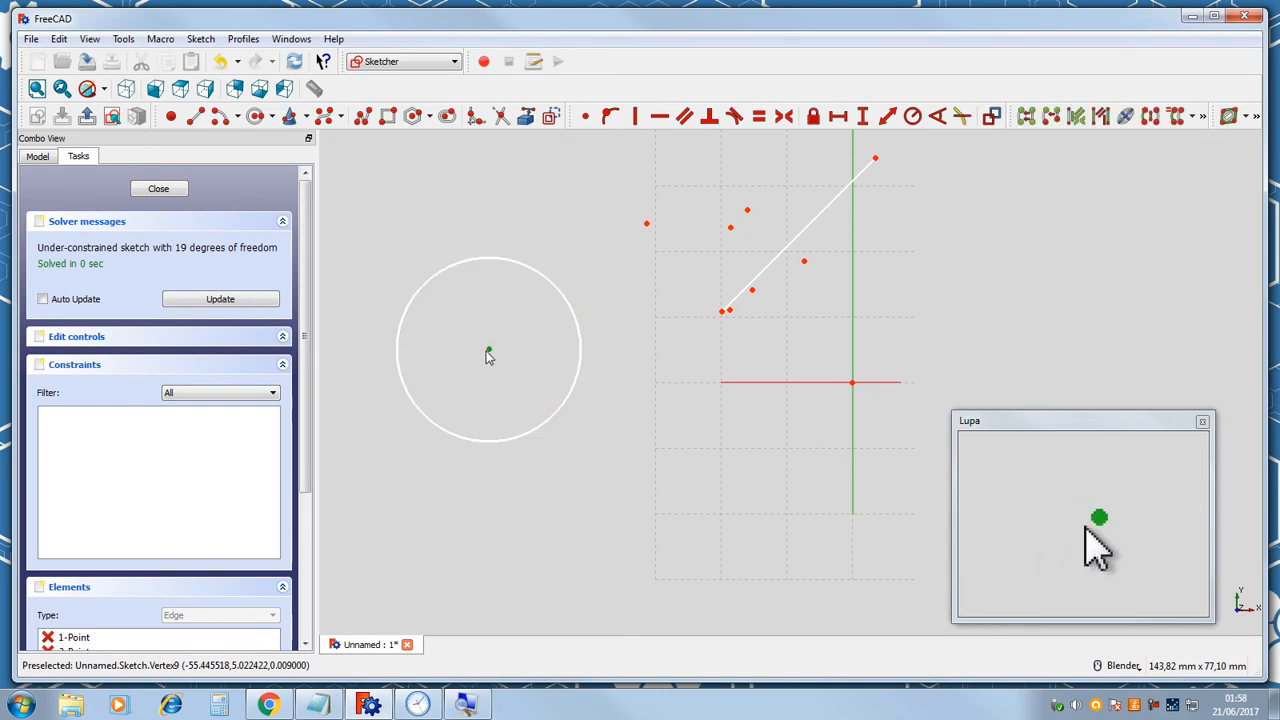
pyautogui.click(489, 352)
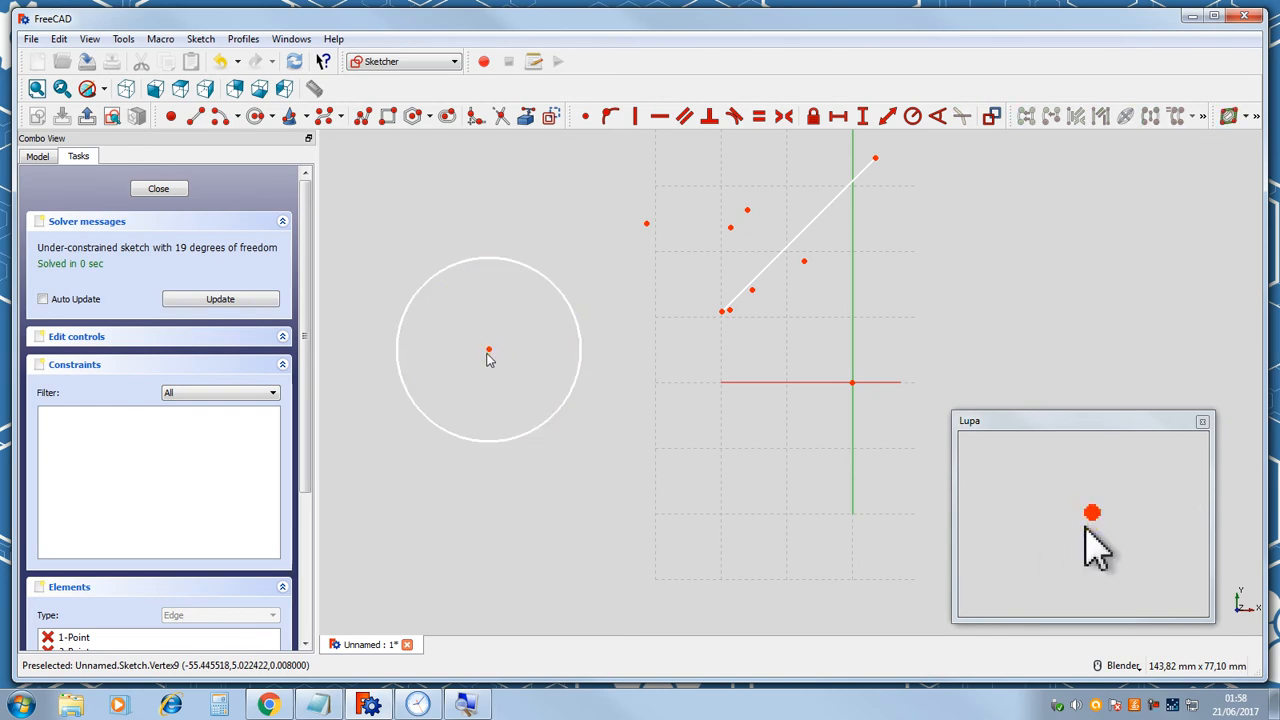
pyautogui.moveTo(490, 352); pyautogui.dragTo(610, 316)
pyautogui.moveTo(446, 364); pyautogui.dragTo(534, 308)
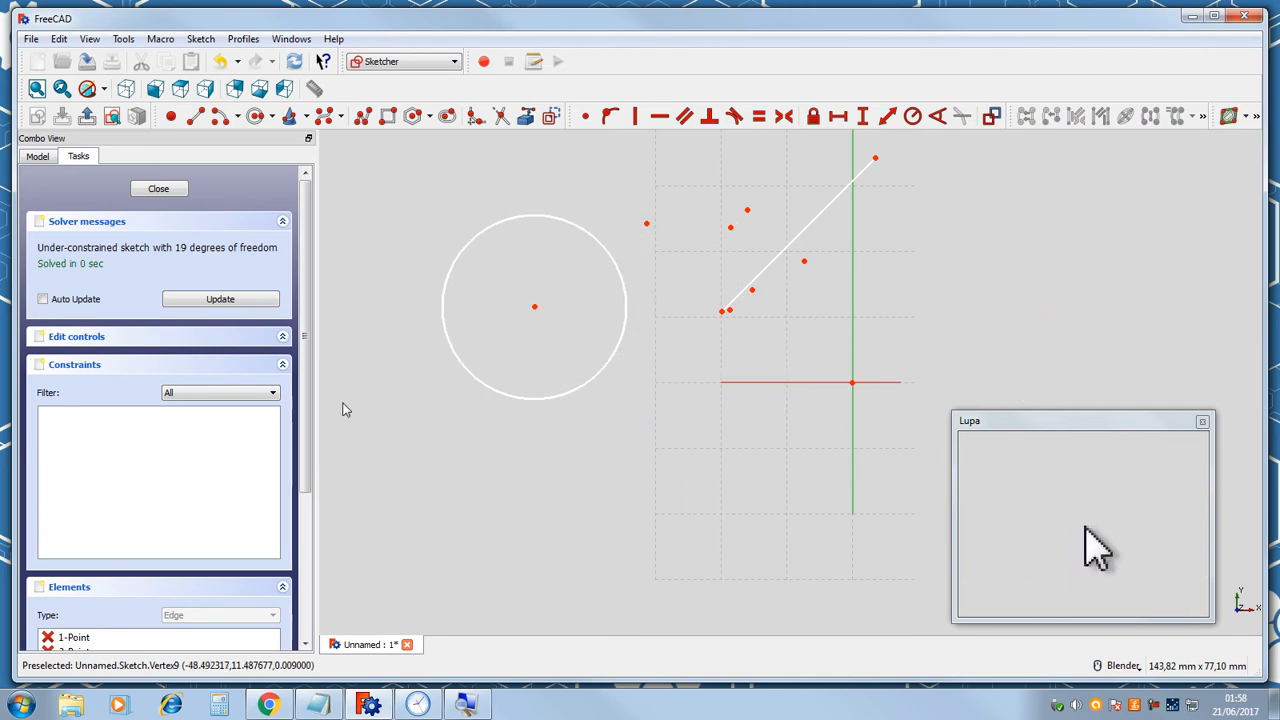
# Using the Elements list, select and delete three of the points and the diagonal line.
pyautogui.moveTo(303, 223); pyautogui.dragTo(308, 355)
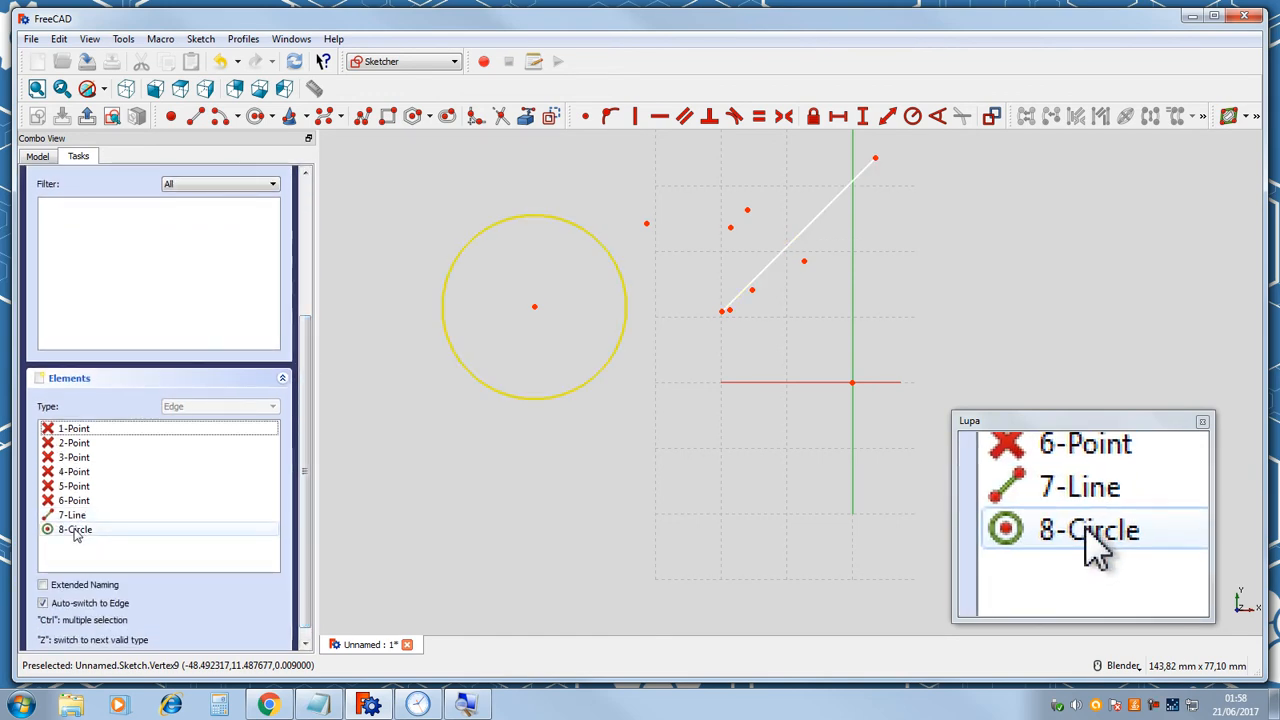
pyautogui.moveTo(308, 320); pyautogui.dragTo(317, 224)
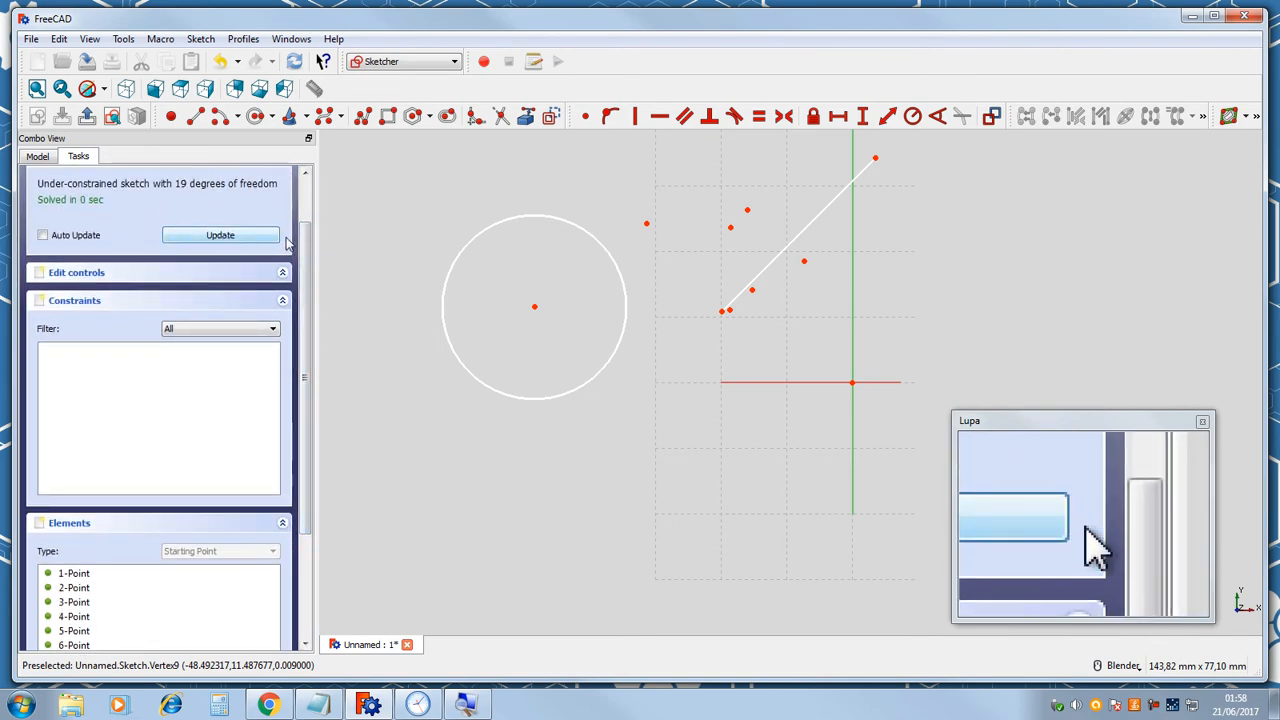
pyautogui.moveTo(307, 294); pyautogui.dragTo(309, 356)
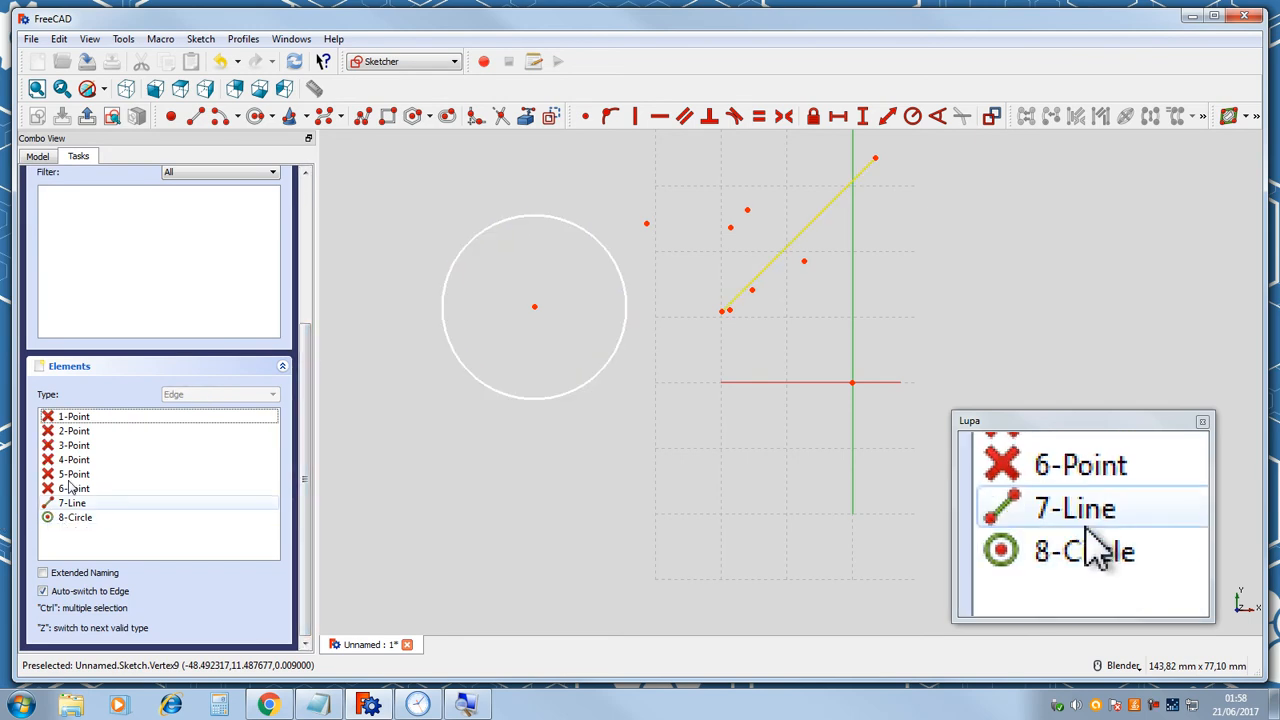
pyautogui.press('z')
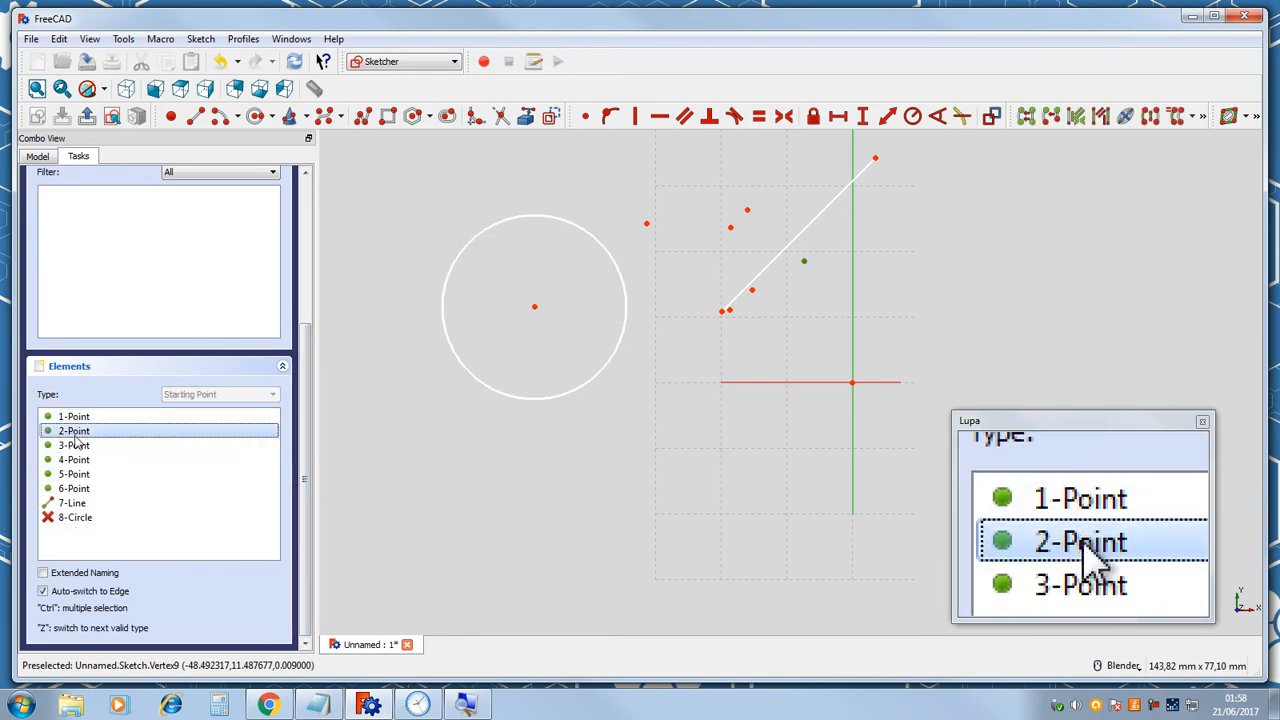
pyautogui.click(75, 445)
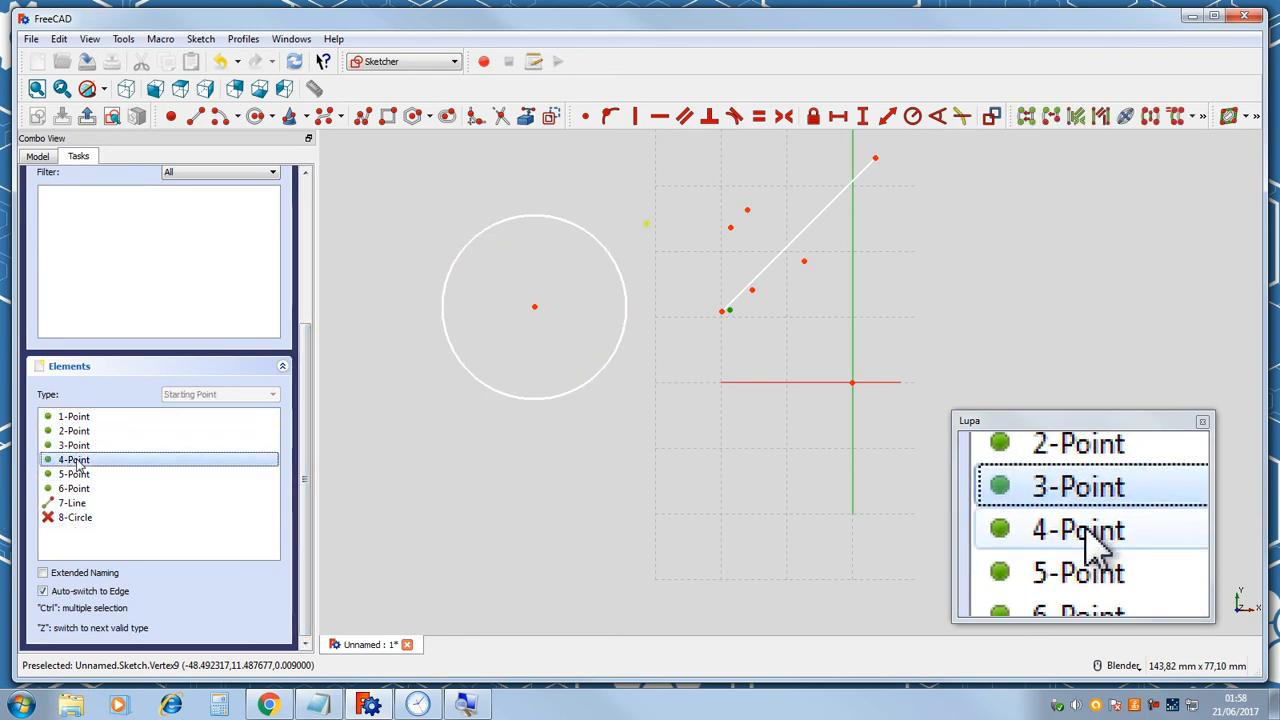
pyautogui.click(73, 517)
pyautogui.press('z')
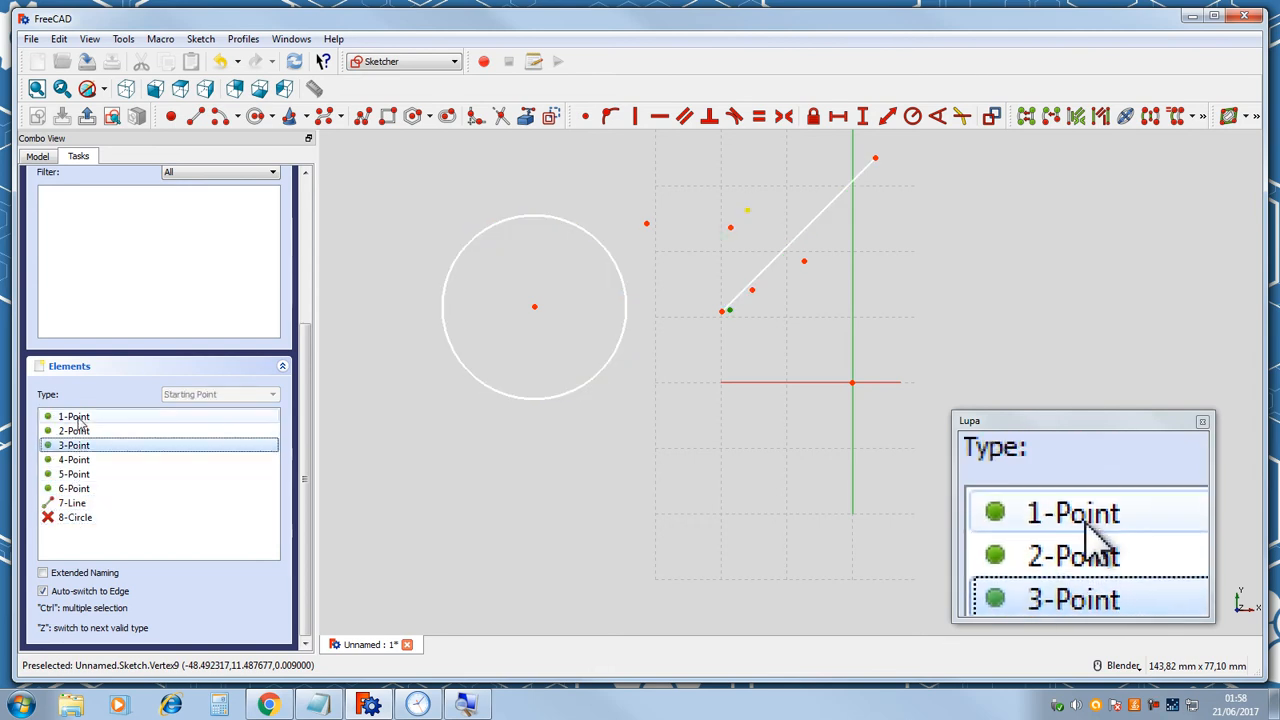
pyautogui.click(76, 416)
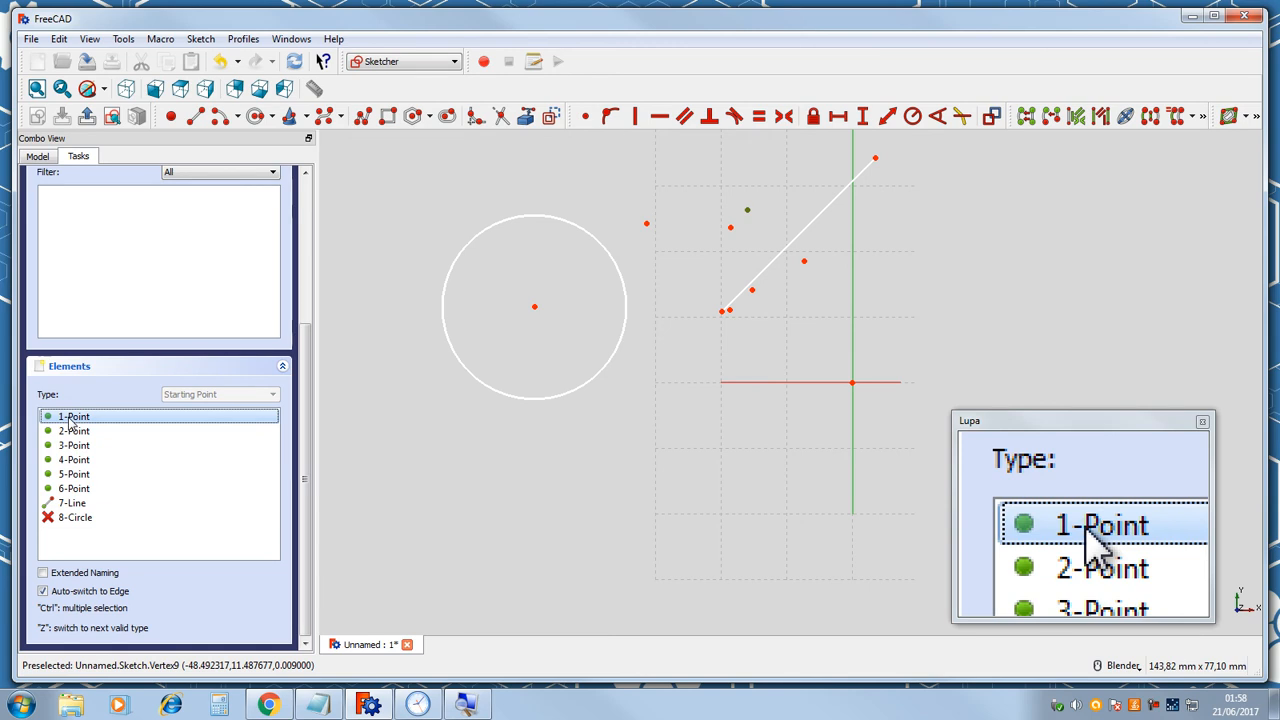
pyautogui.press('Delete')
pyautogui.click(70, 418)
pyautogui.press('Delete')
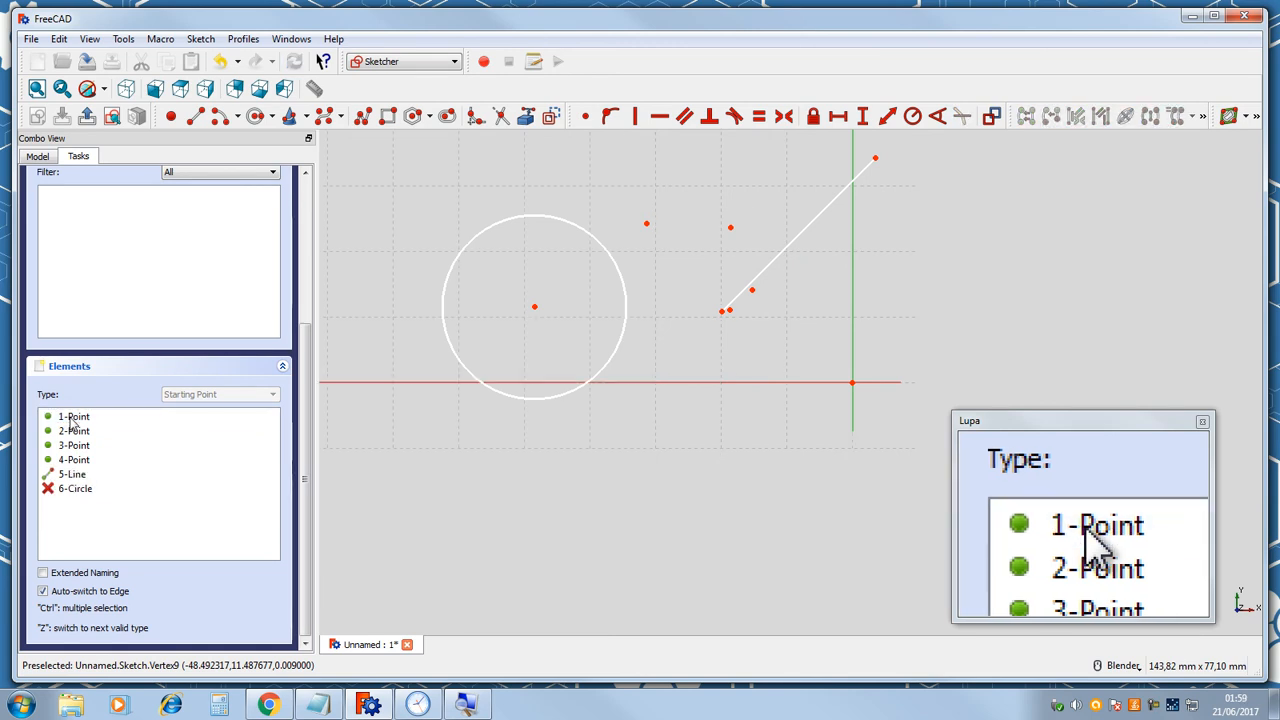
pyautogui.click(72, 417)
pyautogui.press('Delete')
pyautogui.click(72, 460)
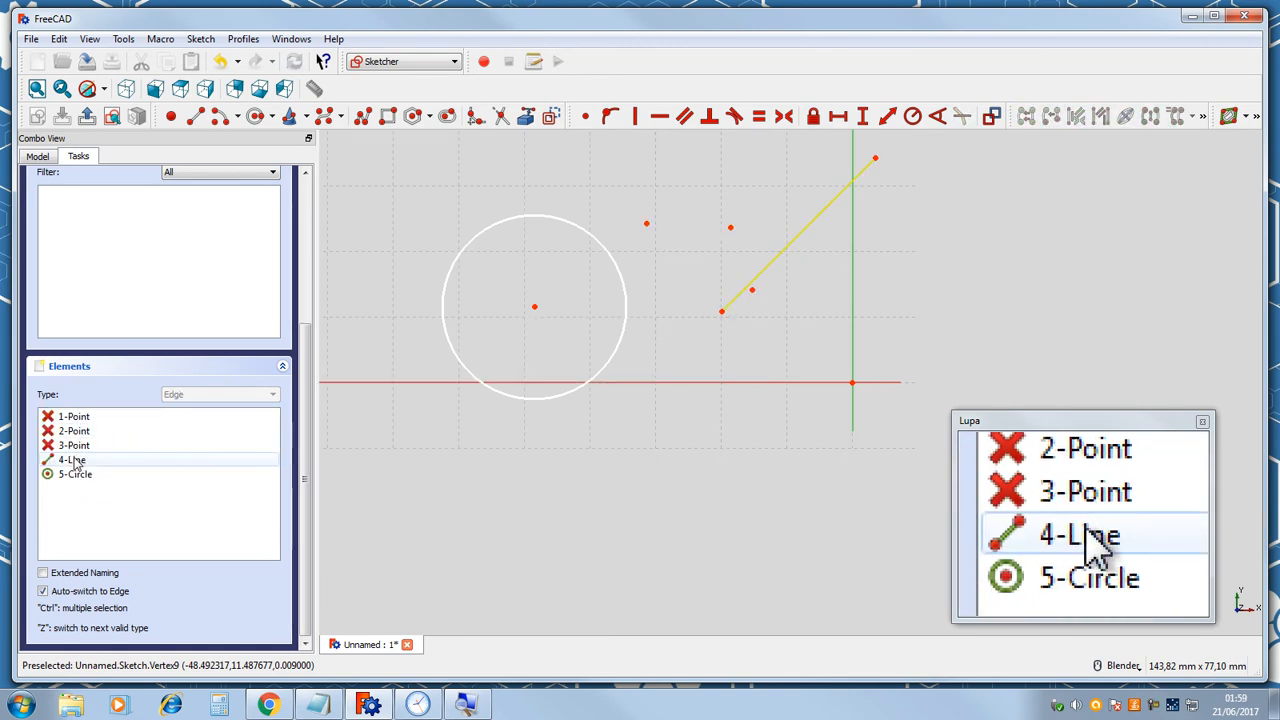
pyautogui.click(74, 462)
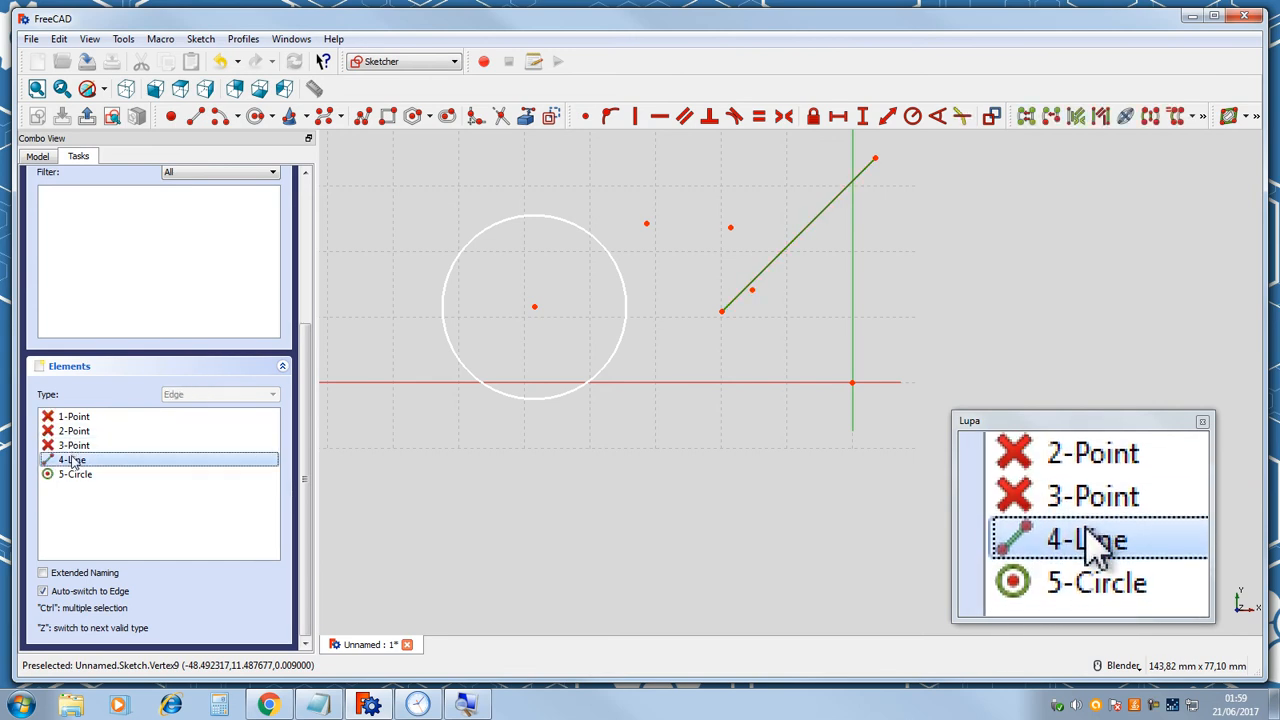
pyautogui.press('Delete')
# Switch the circle tool to 3 rim points and draw a second circle above-right of the first one.
pyautogui.scroll(-2, 628, 291)
pyautogui.scroll(3, 577, 257)
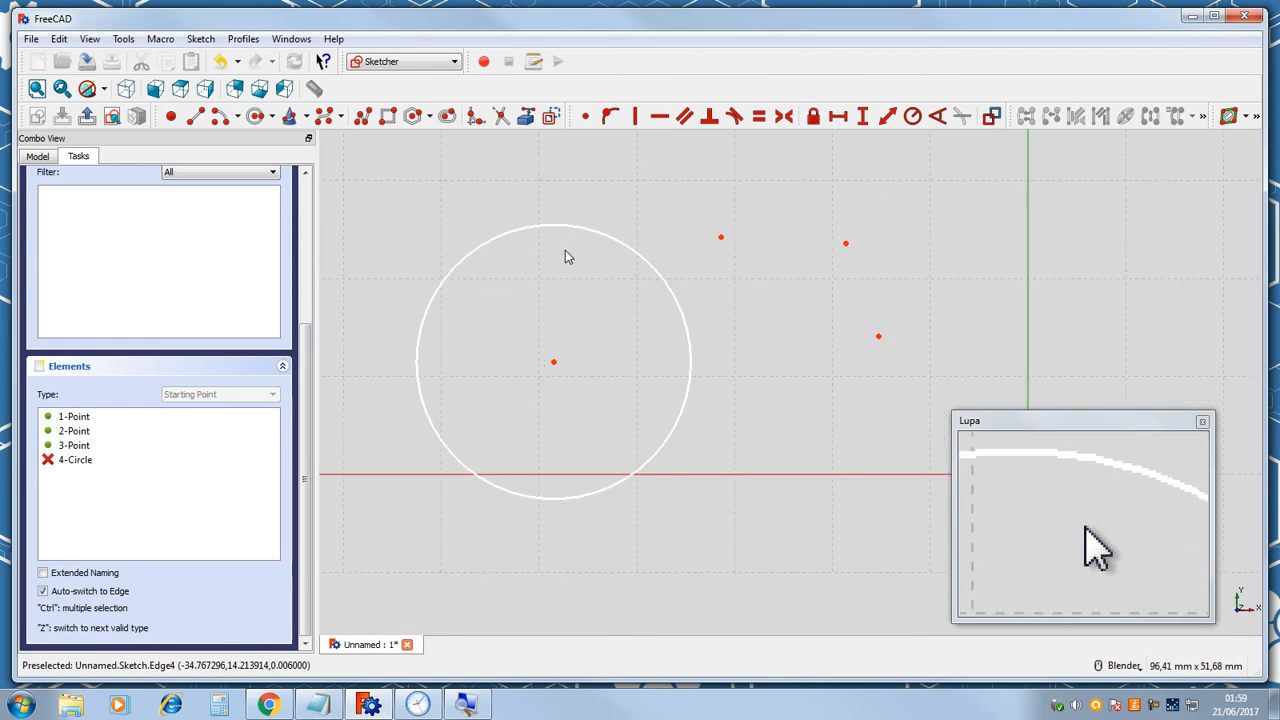
pyautogui.click(273, 118)
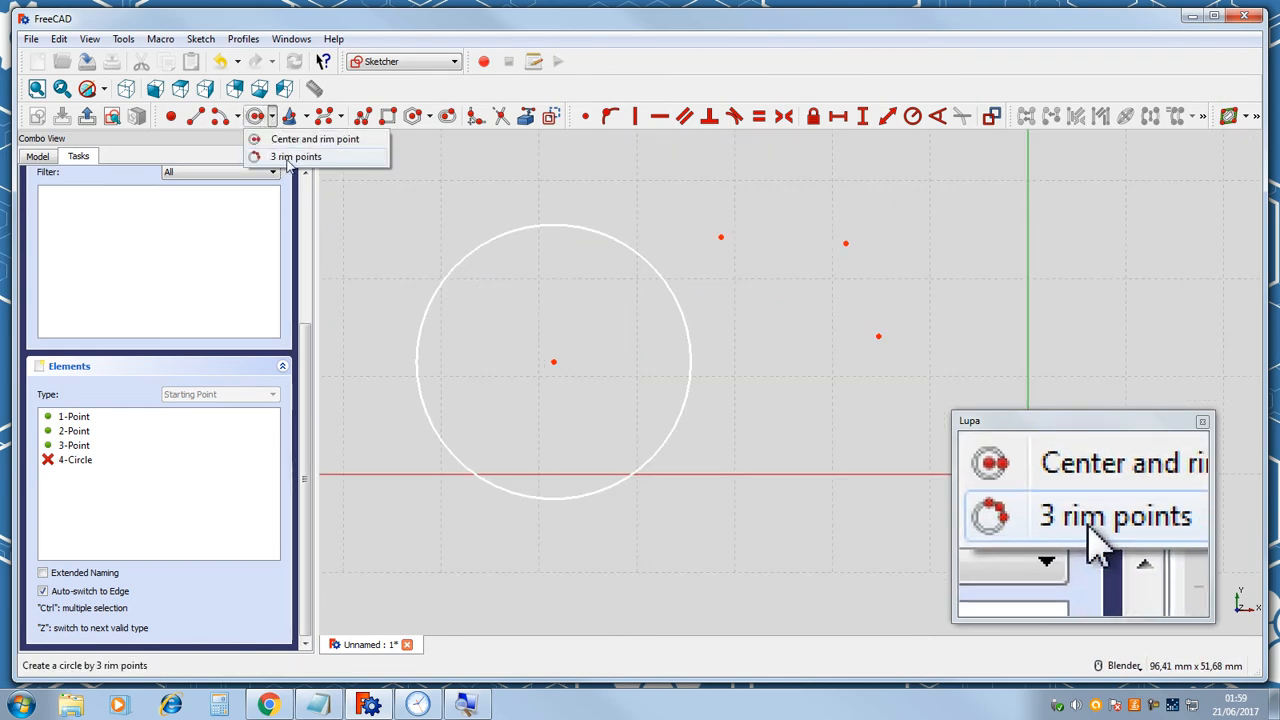
pyautogui.click(288, 158)
pyautogui.scroll(-3, 750, 401)
pyautogui.scroll(2, 758, 386)
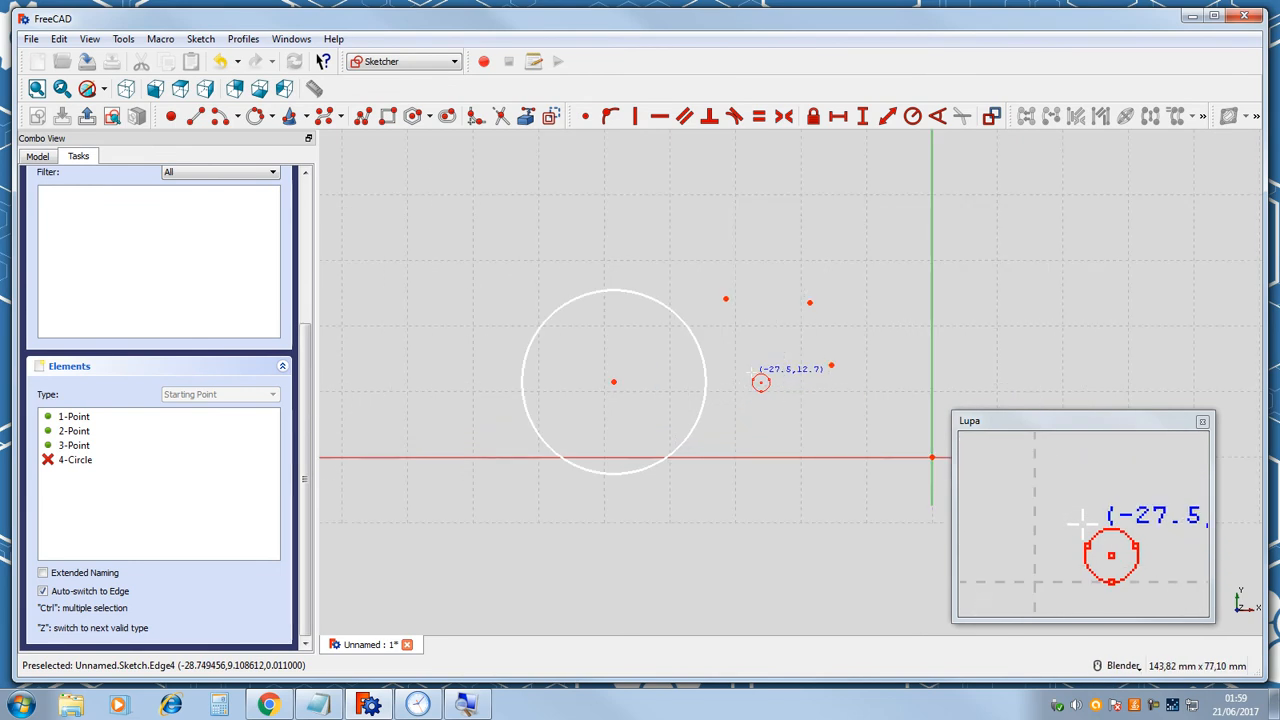
pyautogui.scroll(2, 760, 198)
pyautogui.click(756, 197)
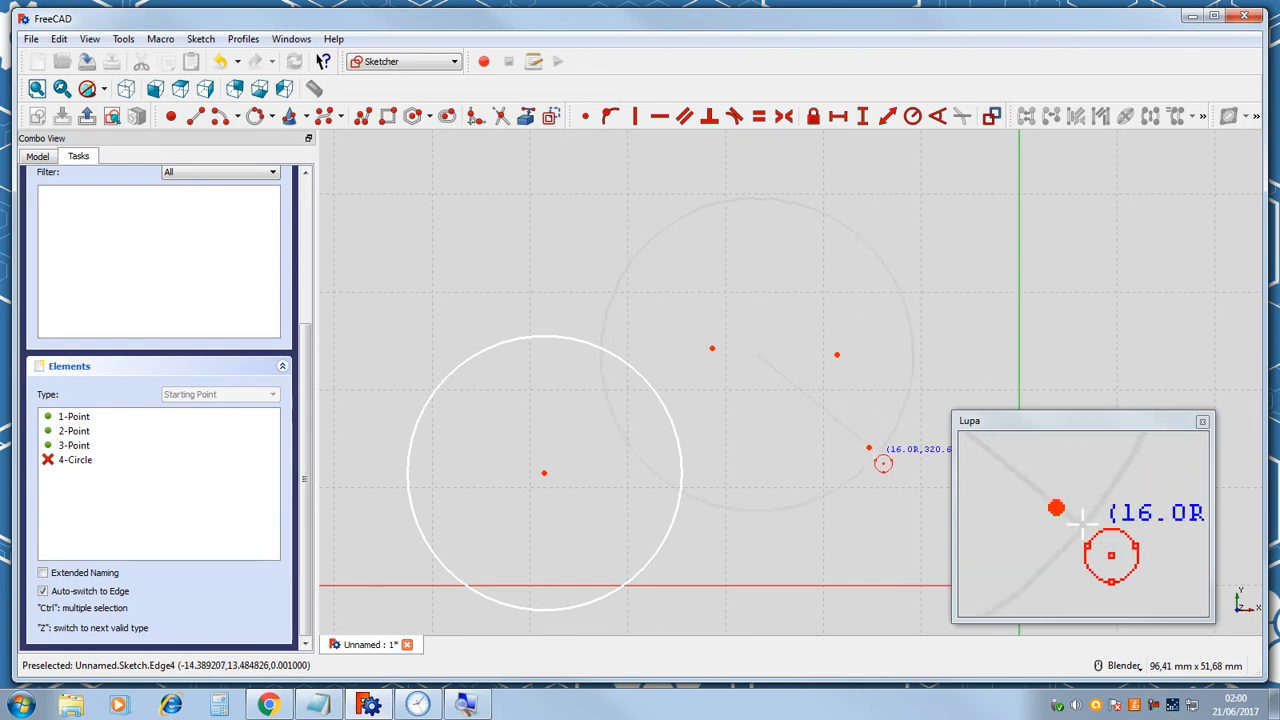
pyautogui.click(778, 338)
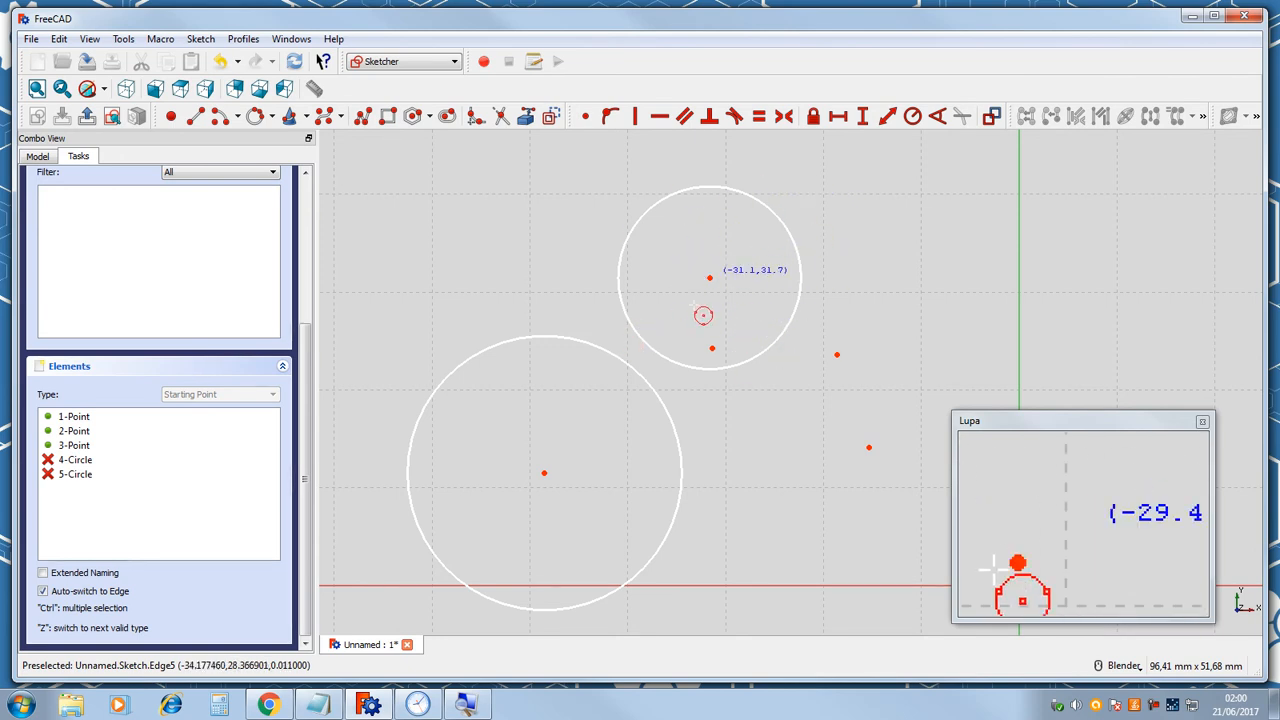
# Reset the circle tool to Center and rim point and draw an ellipse by center, major radius and point at upper left.
pyautogui.click(273, 118)
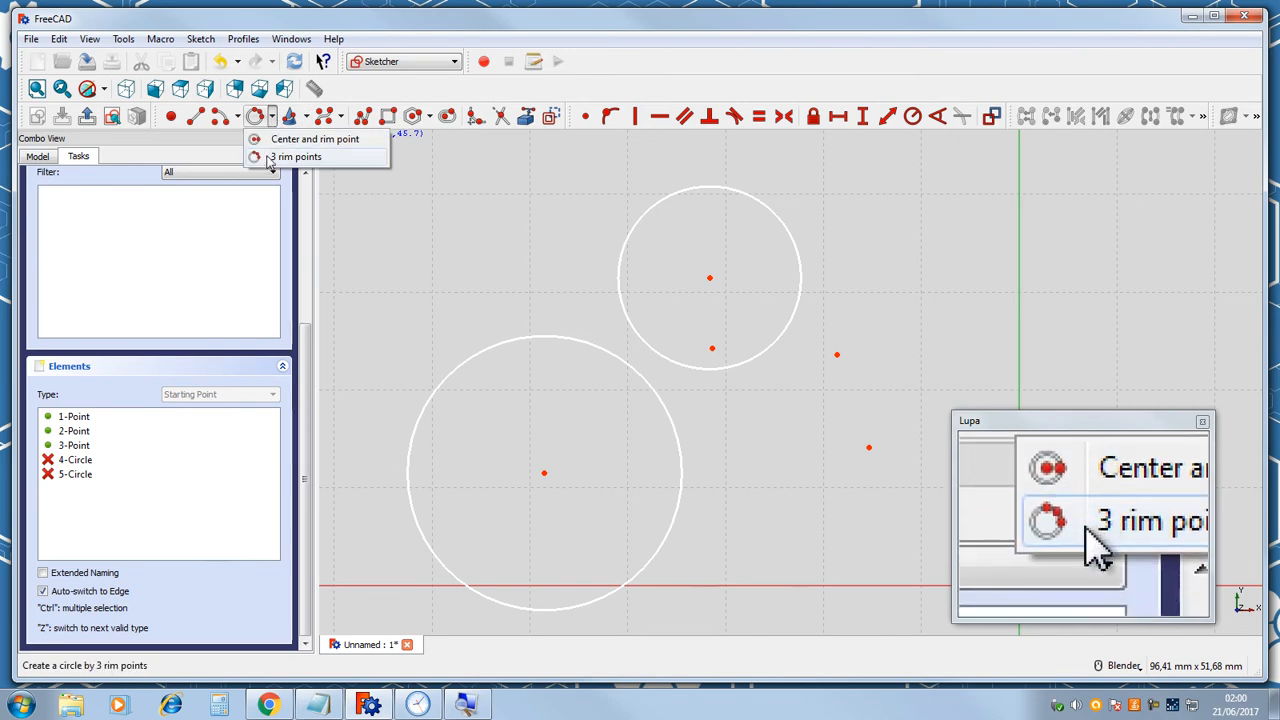
pyautogui.click(276, 139)
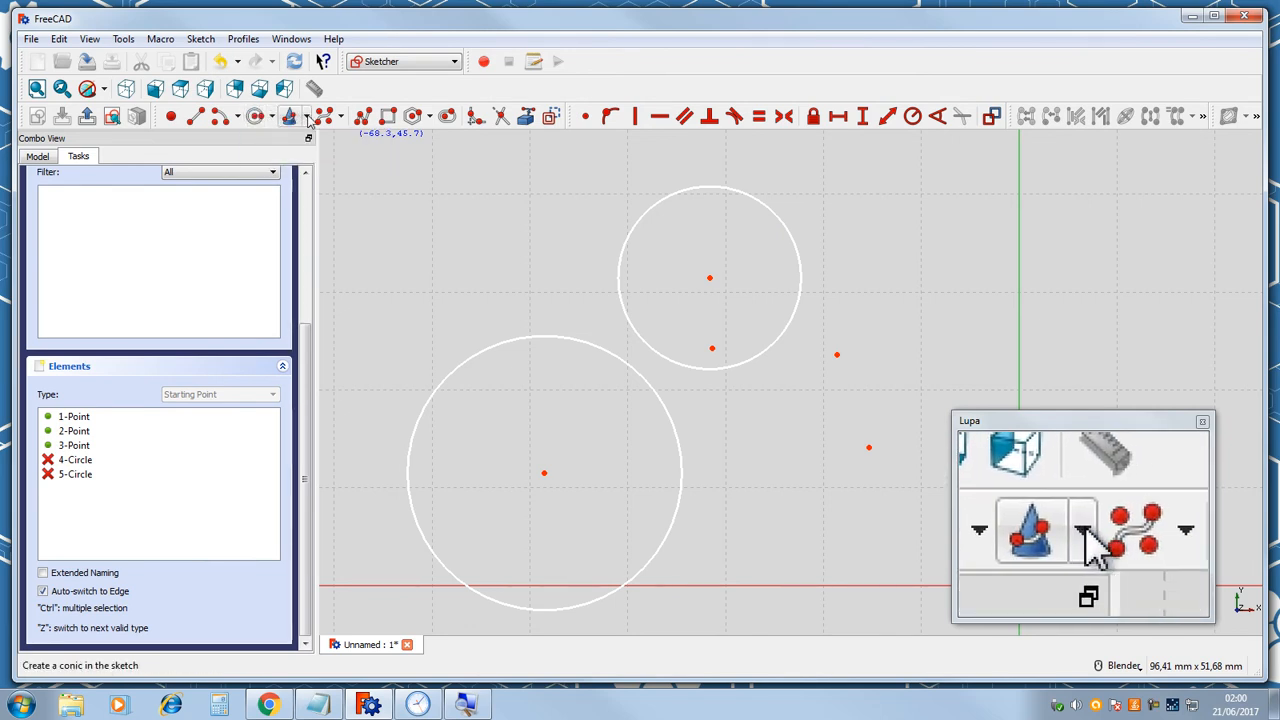
pyautogui.click(307, 118)
pyautogui.click(335, 139)
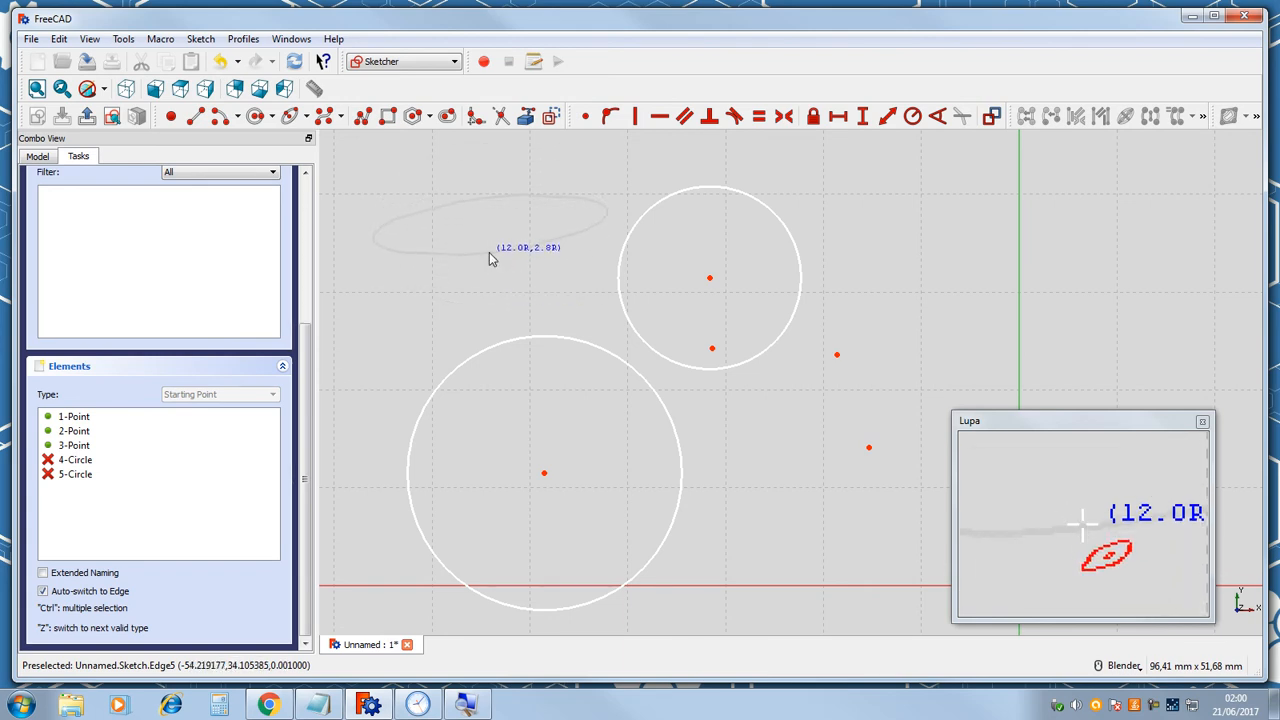
pyautogui.click(491, 260)
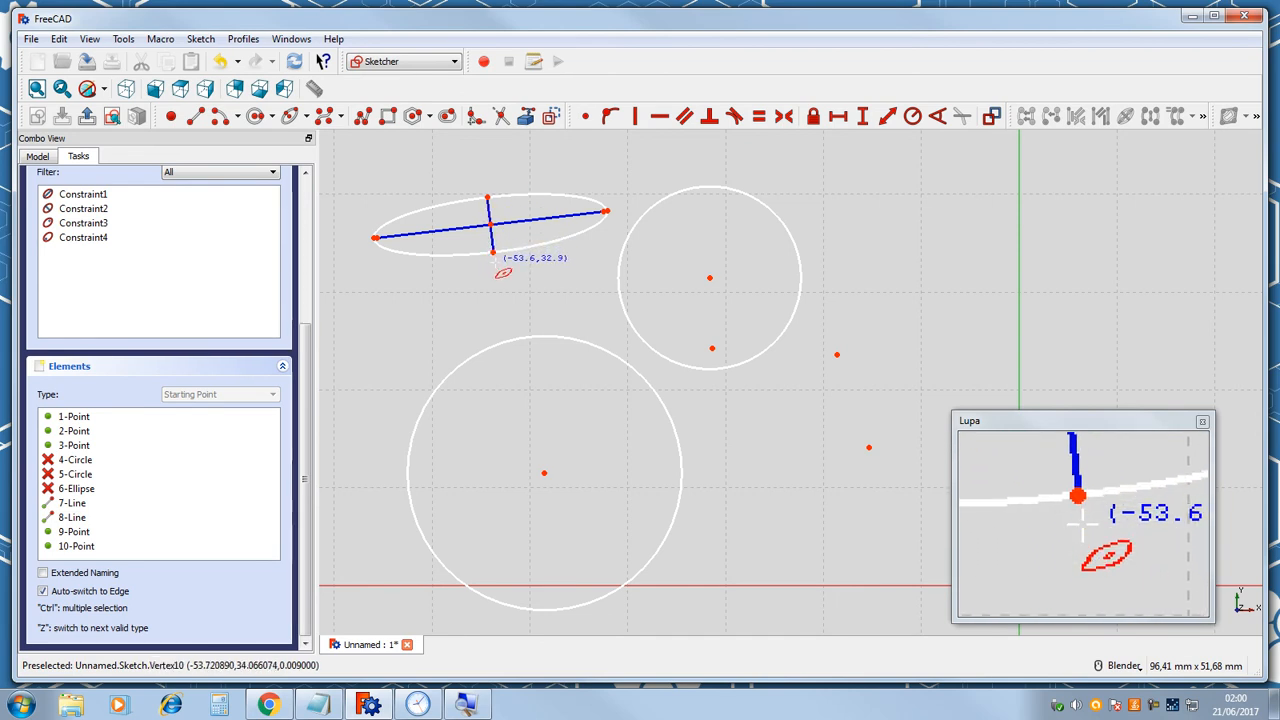
# Reshape the ellipse by dragging its axis endpoints, then select the ellipse and delete it.
pyautogui.press('Escape')
pyautogui.moveTo(492, 252); pyautogui.dragTo(510, 304)
pyautogui.moveTo(608, 229); pyautogui.dragTo(579, 263)
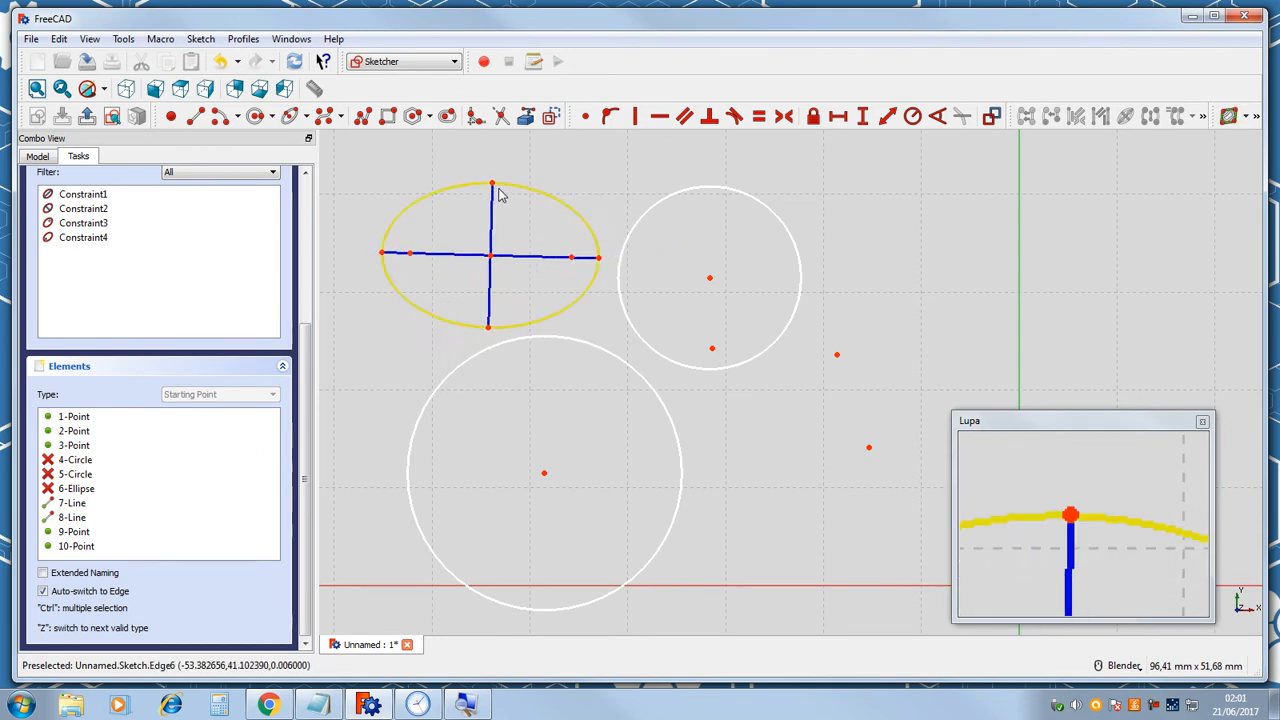
pyautogui.moveTo(495, 189); pyautogui.dragTo(542, 219)
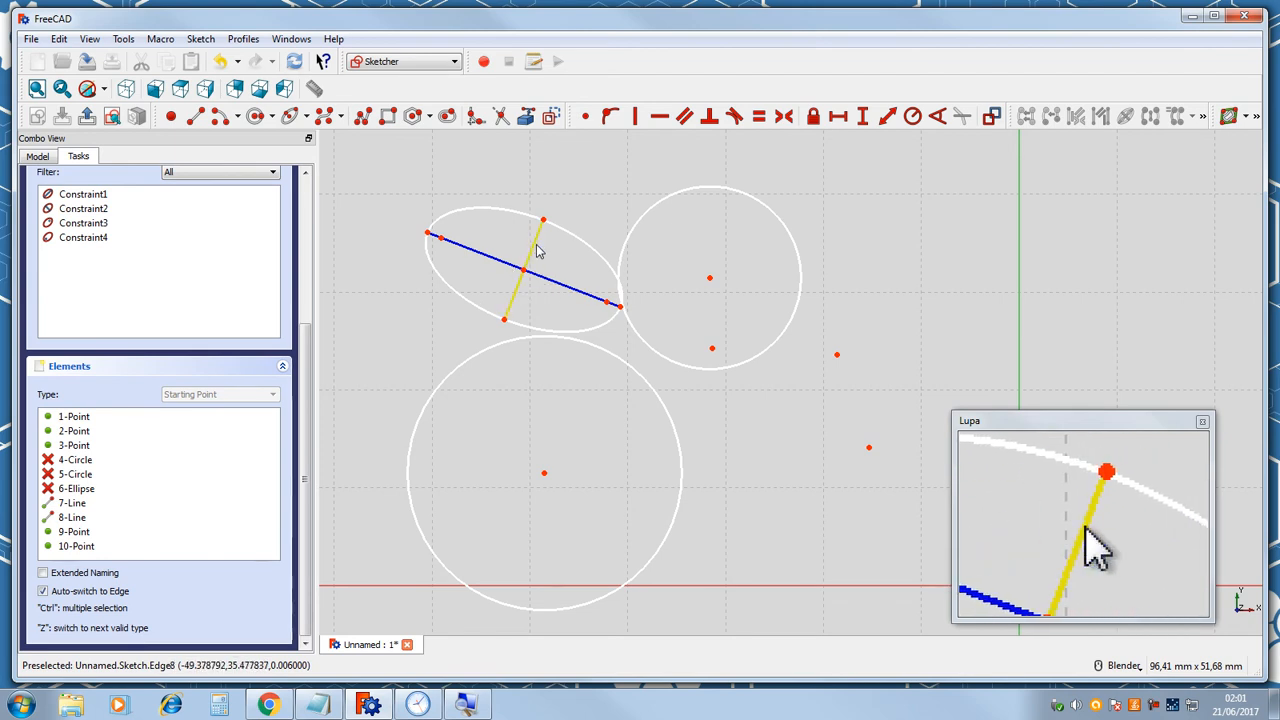
pyautogui.moveTo(510, 294); pyautogui.dragTo(529, 343)
pyautogui.moveTo(455, 265); pyautogui.dragTo(440, 322)
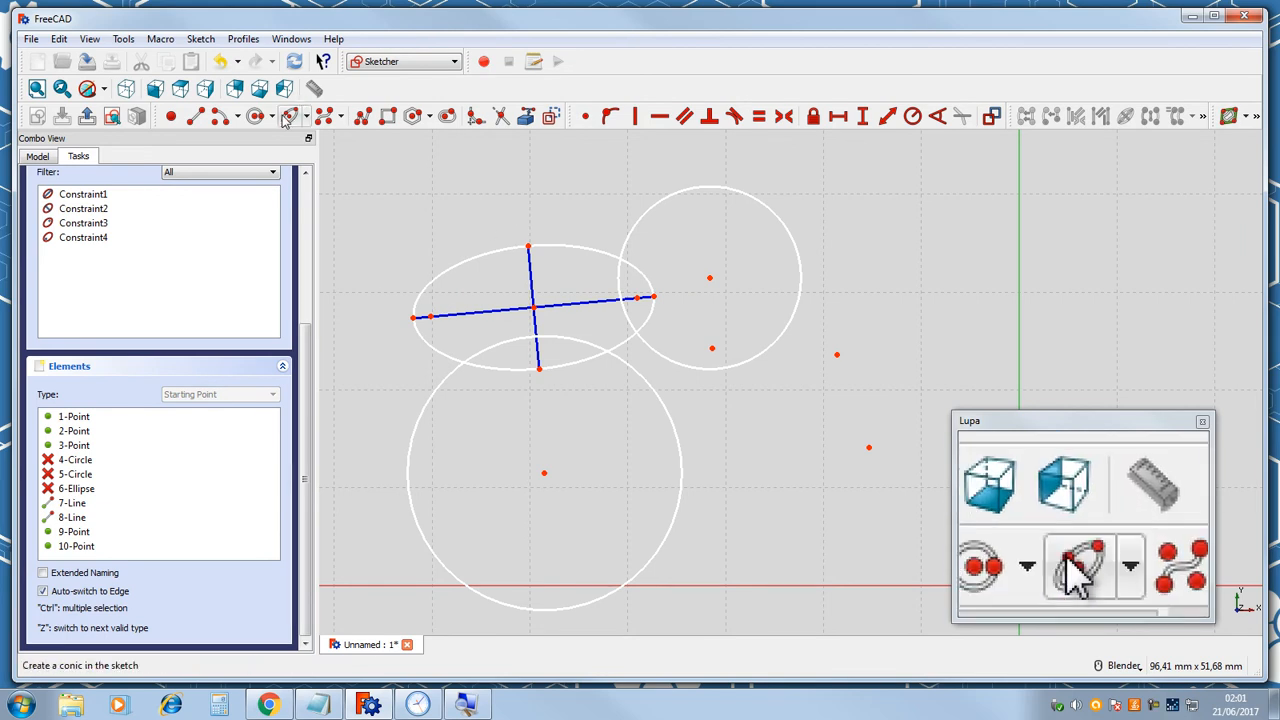
pyautogui.click(503, 257)
pyautogui.press('Delete')
# Try to draw an arc of ellipse by center, major radius and endpoints at upper left of the sketch.
pyautogui.click(305, 118)
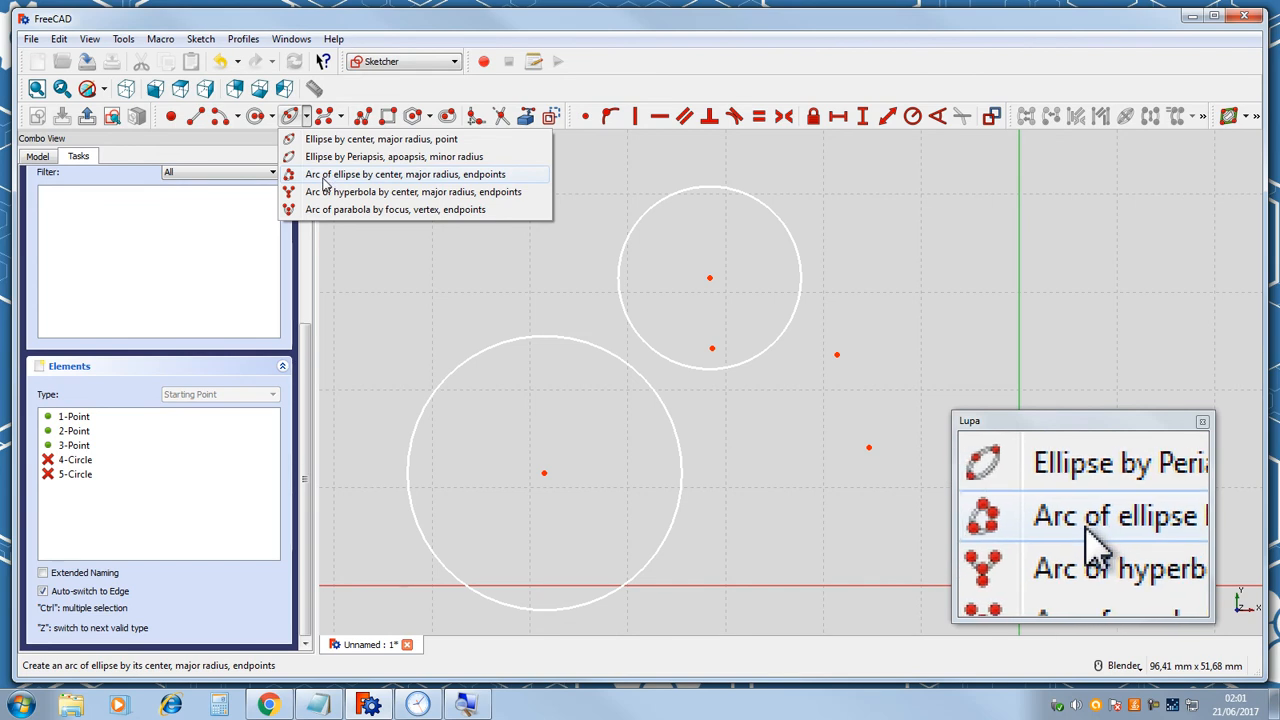
pyautogui.click(360, 178)
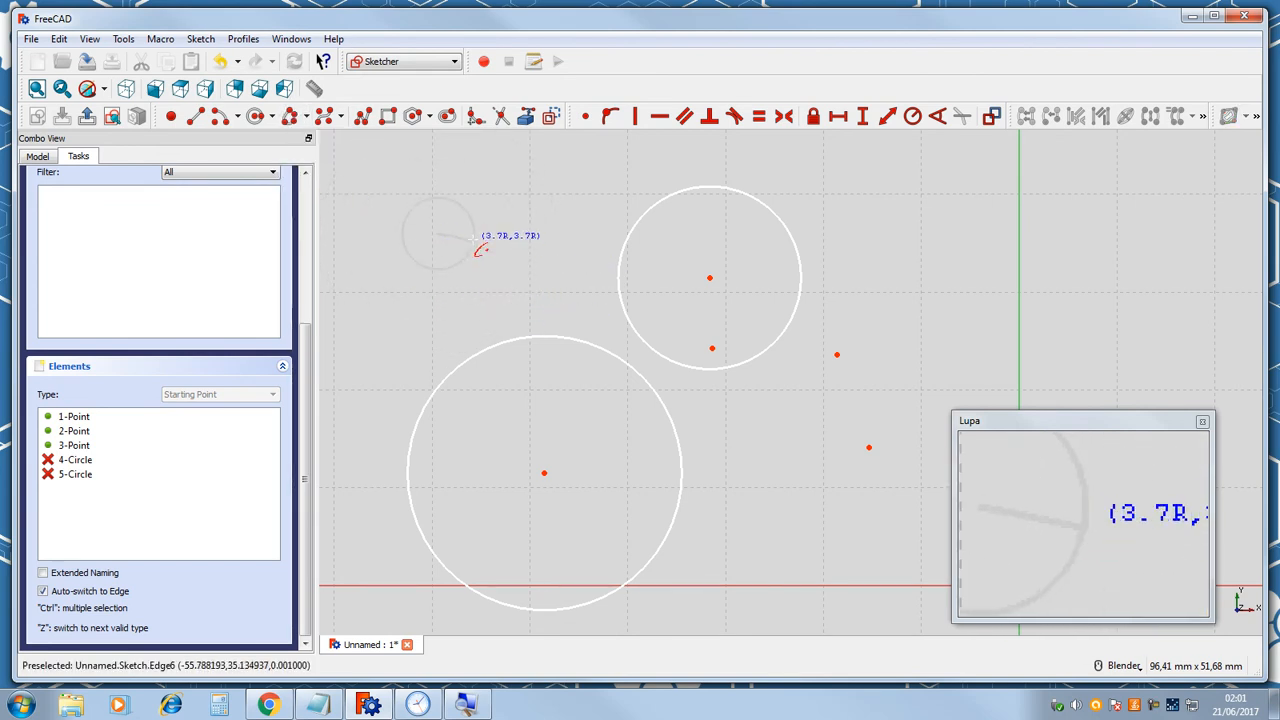
pyautogui.click(489, 291)
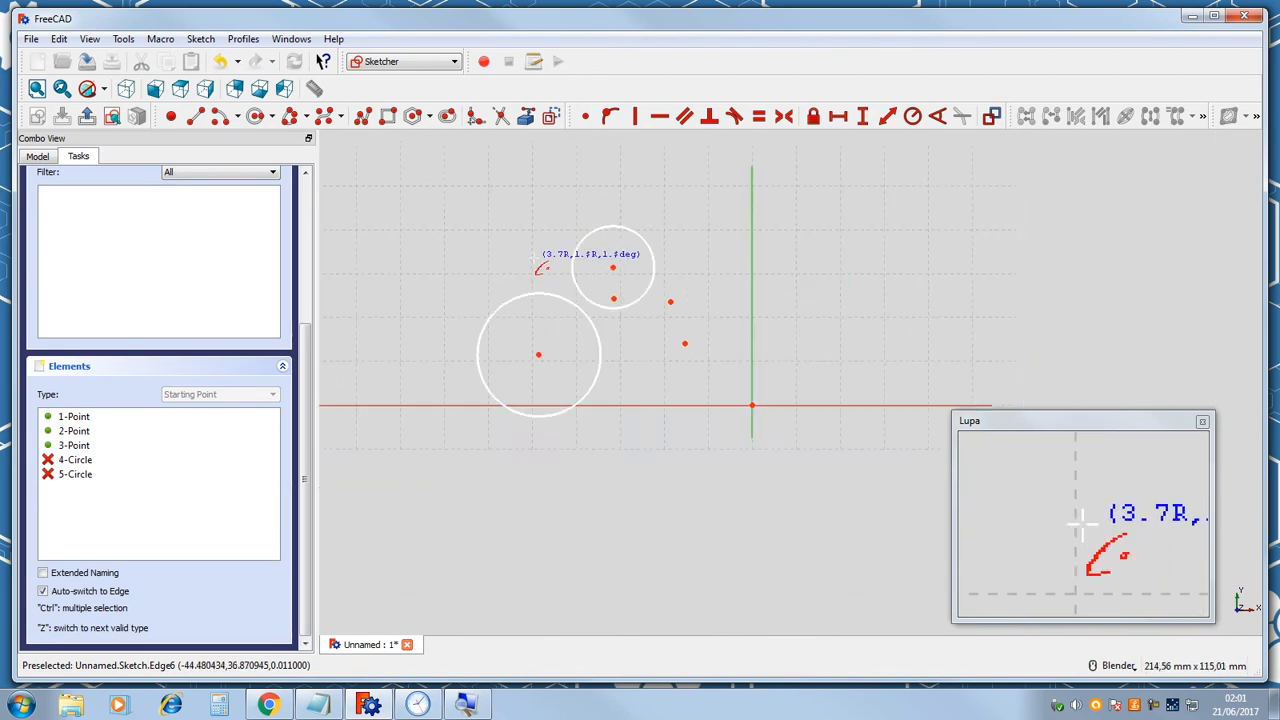
pyautogui.click(487, 256)
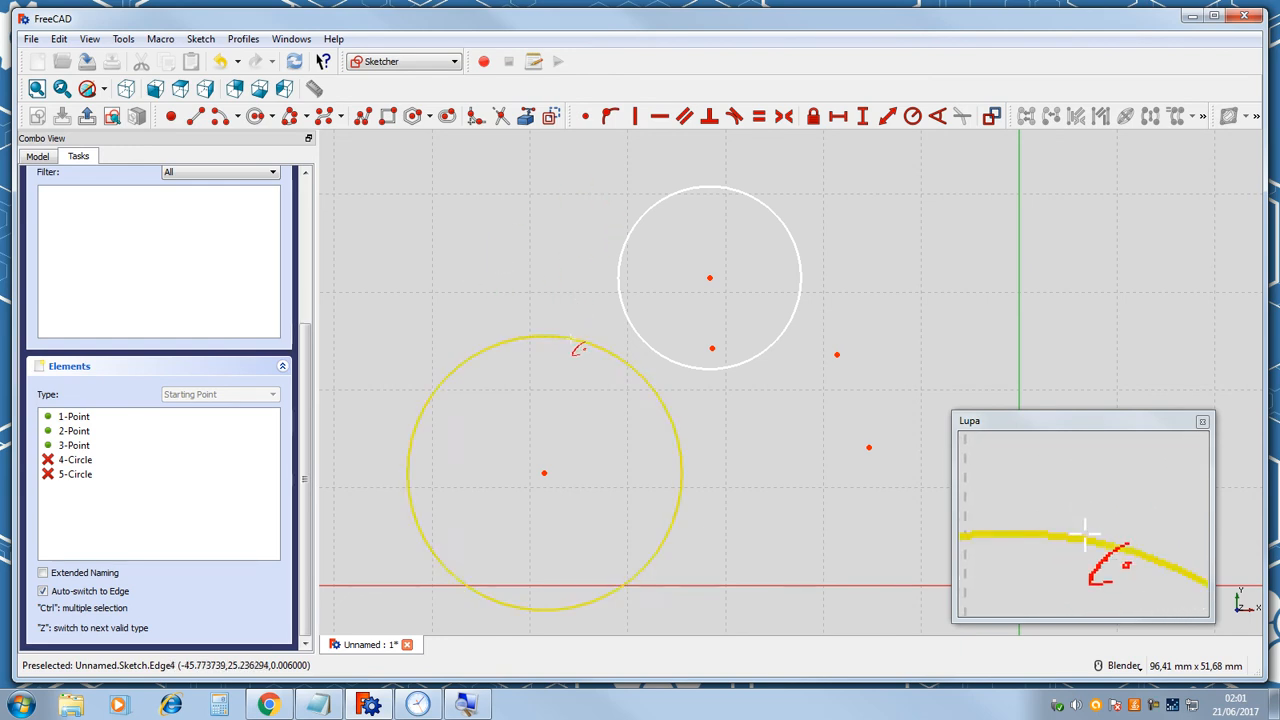
pyautogui.scroll(-5, 551, 220)
pyautogui.scroll(5, 466, 217)
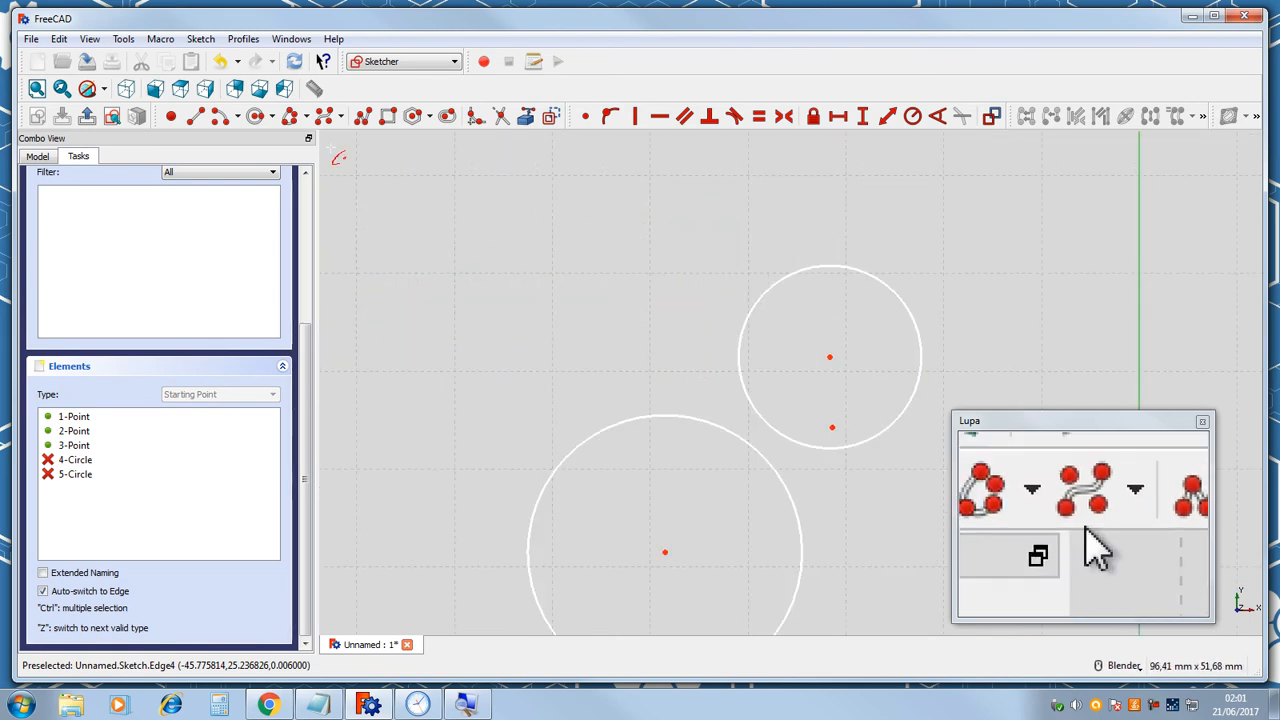
# Reopen the Sketch from the model tree and close it again.
pyautogui.click(666, 552)
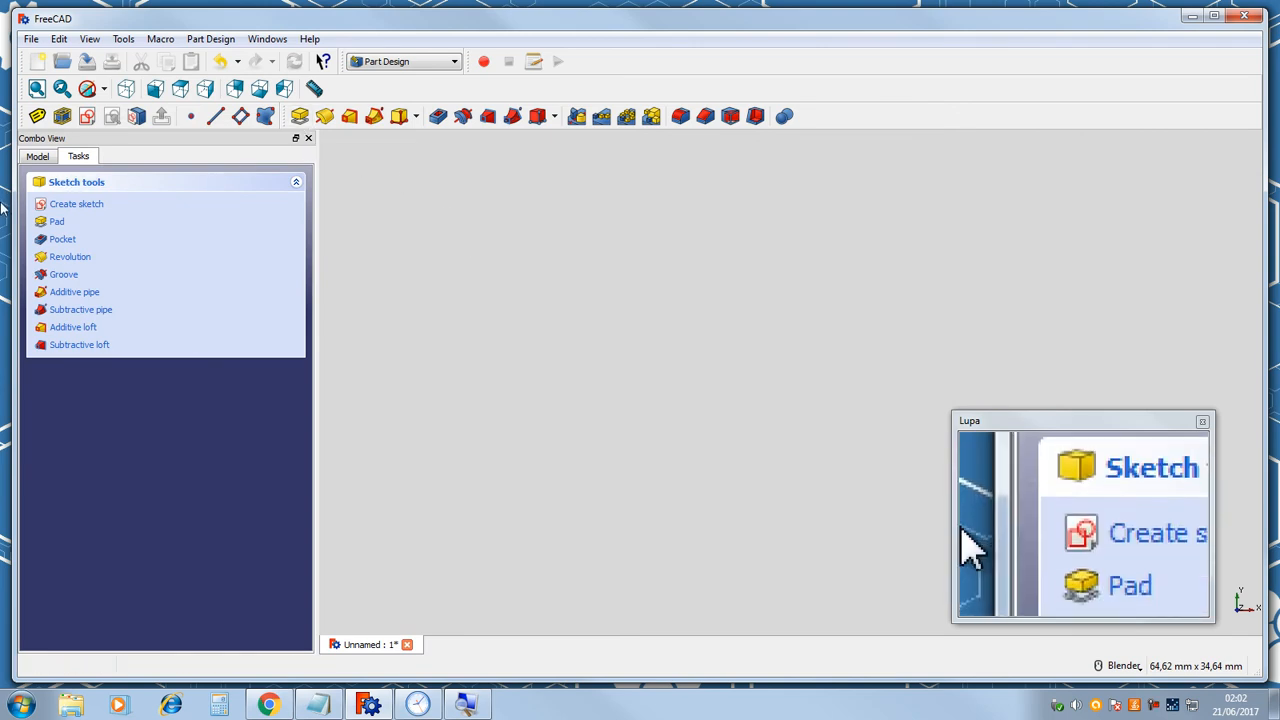
pyautogui.click(37, 157)
pyautogui.click(45, 220)
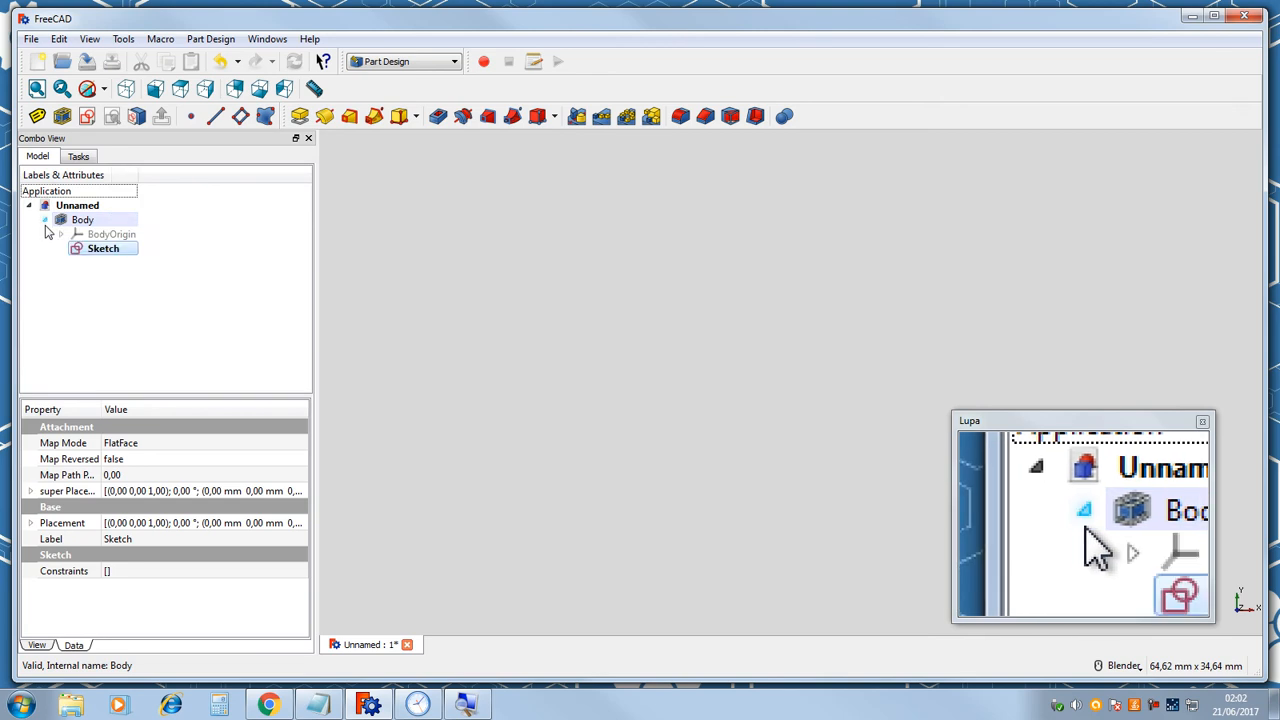
pyautogui.doubleClick(101, 249)
pyautogui.scroll(-2, 610, 295)
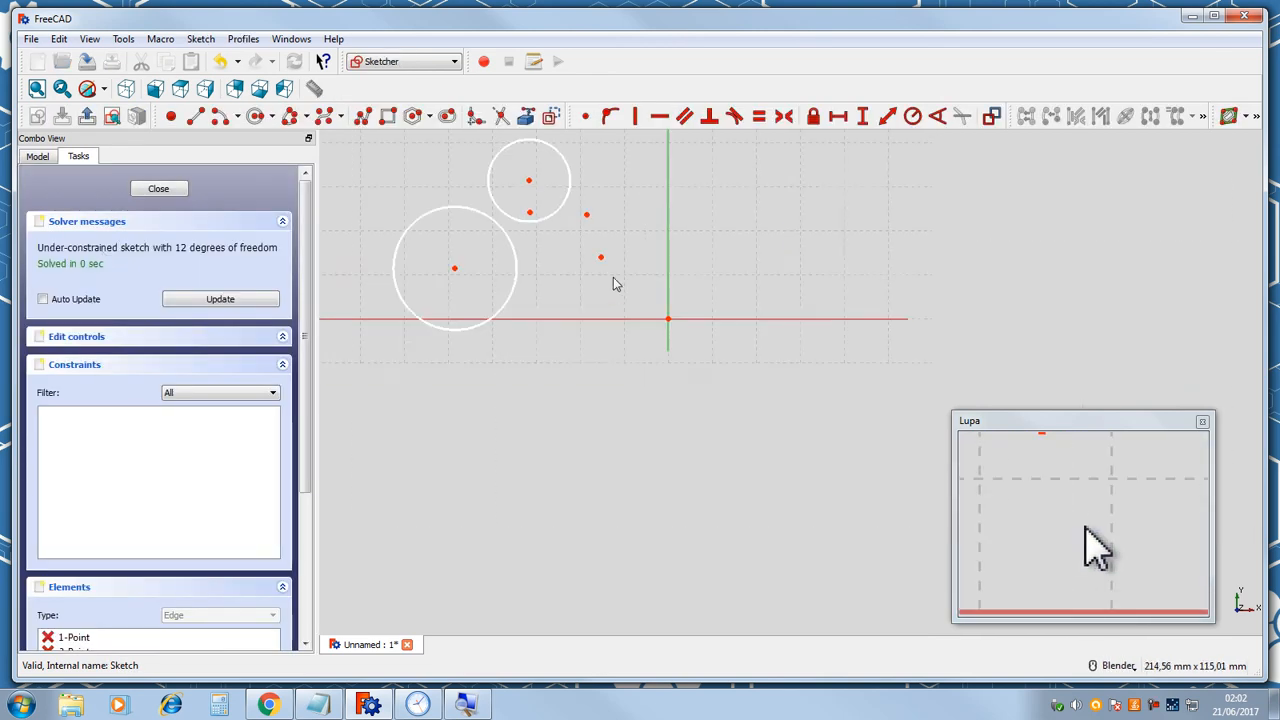
pyautogui.scroll(4, 490, 242)
pyautogui.scroll(-3, 566, 163)
pyautogui.scroll(4, 569, 163)
pyautogui.scroll(-3, 566, 209)
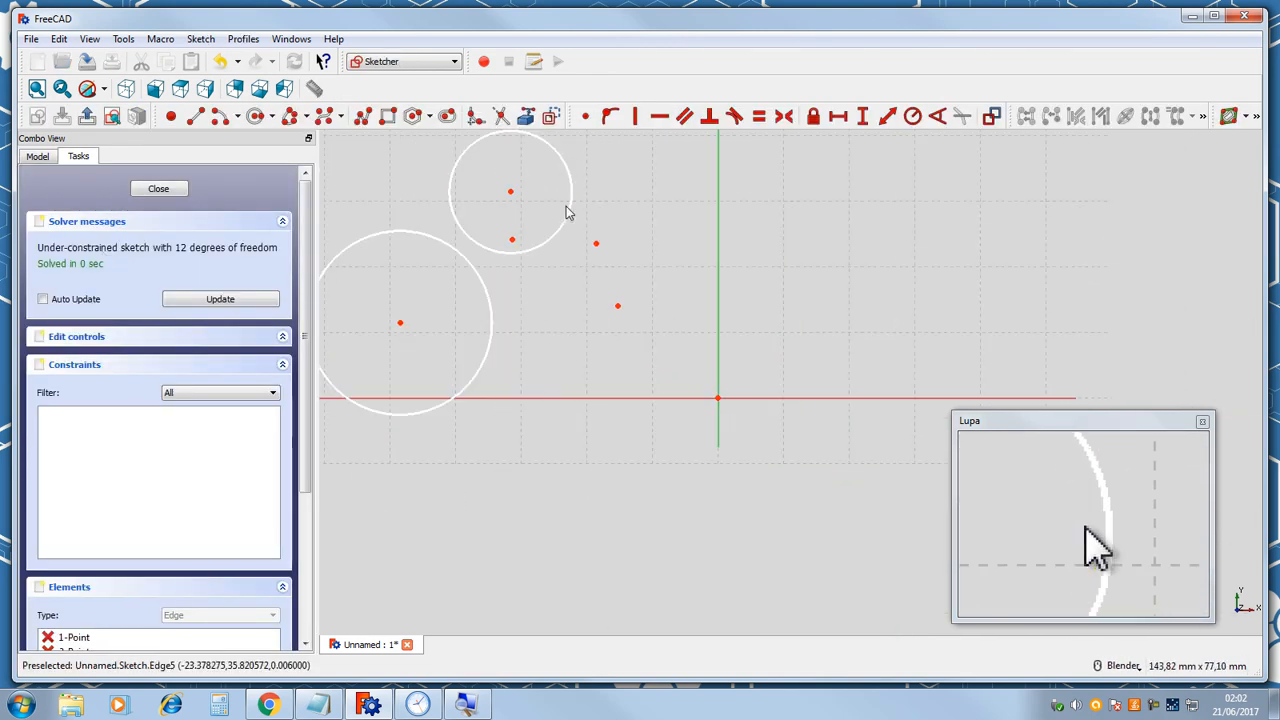
pyautogui.click(158, 190)
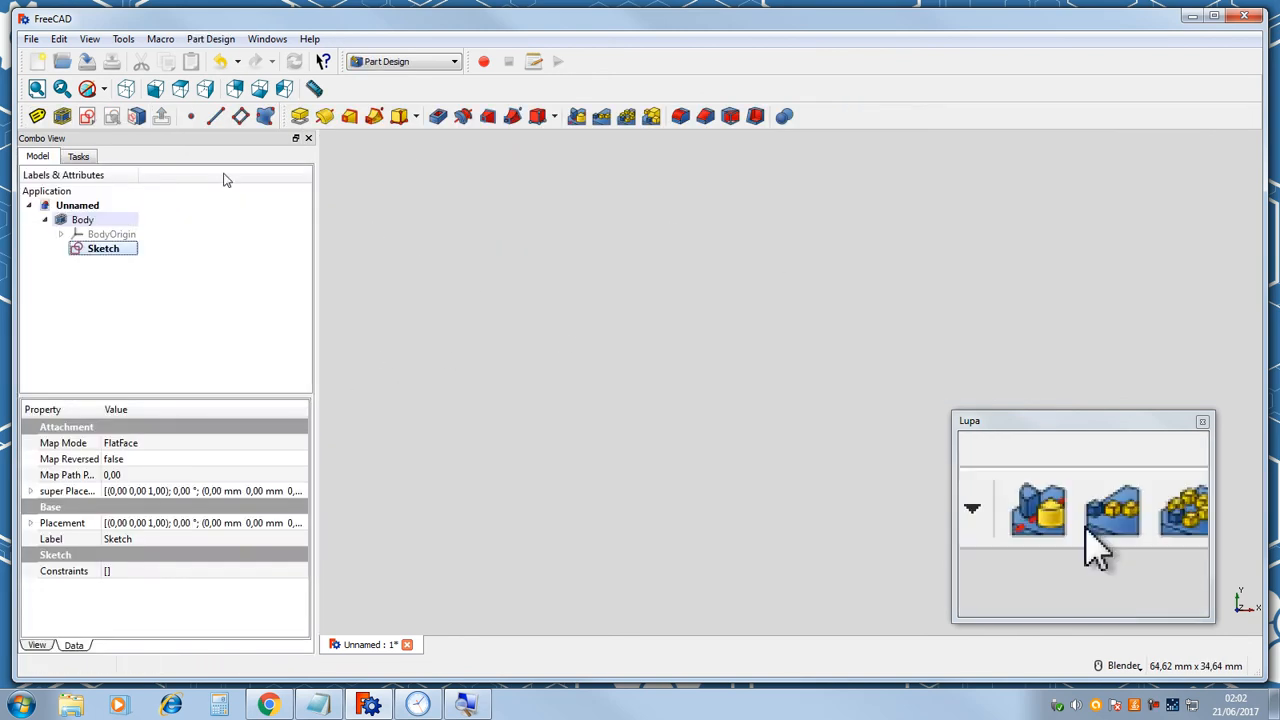
pyautogui.click(77, 157)
pyautogui.click(38, 157)
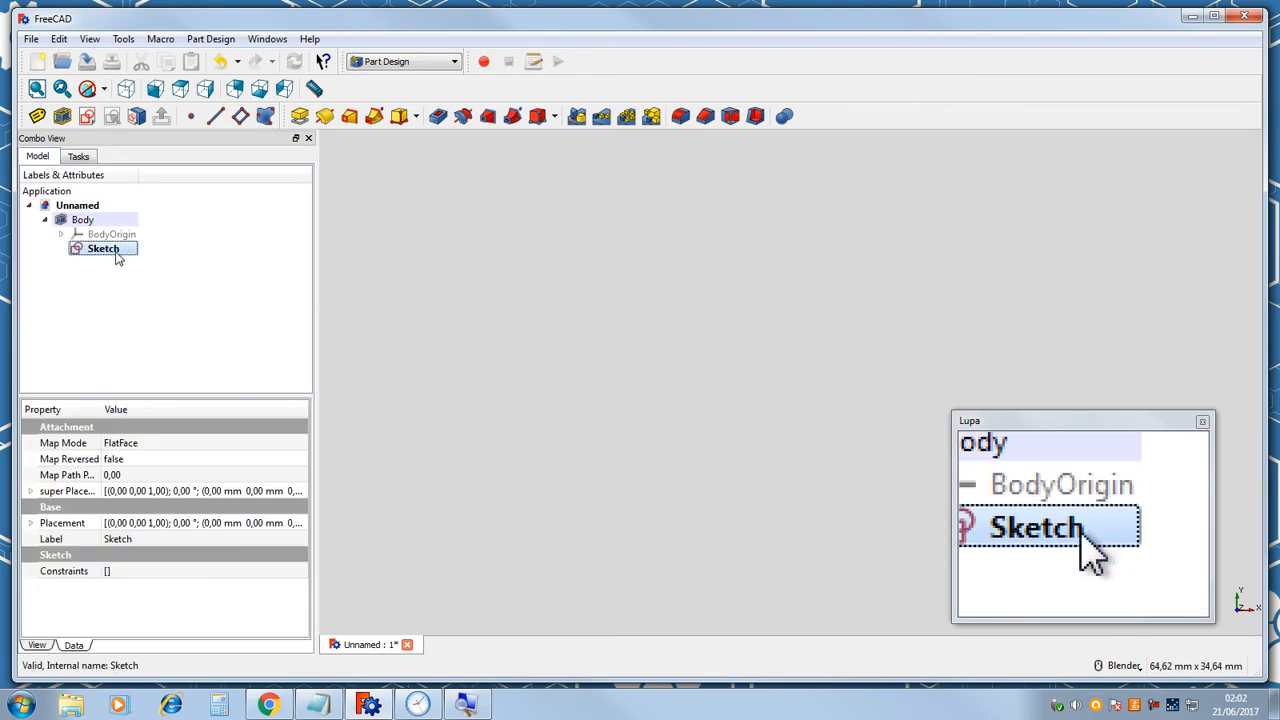
pyautogui.doubleClick(116, 258)
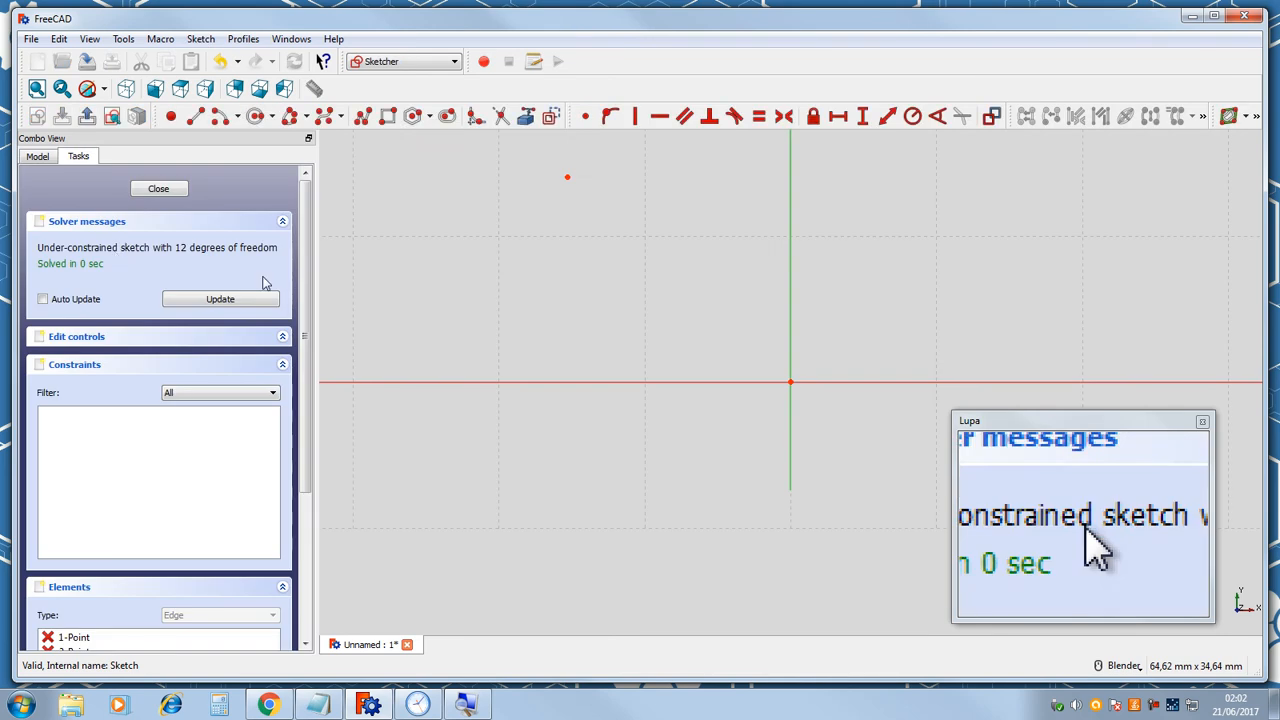
pyautogui.press('Escape')
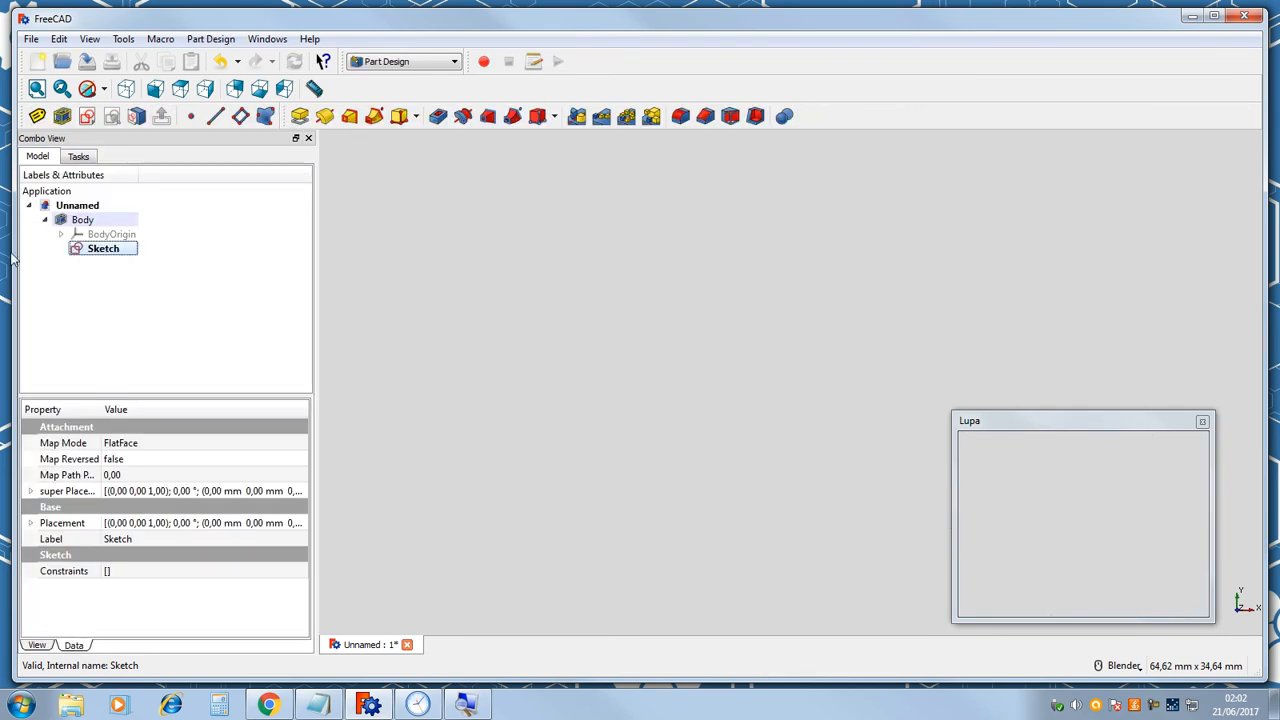
pyautogui.doubleClick(105, 251)
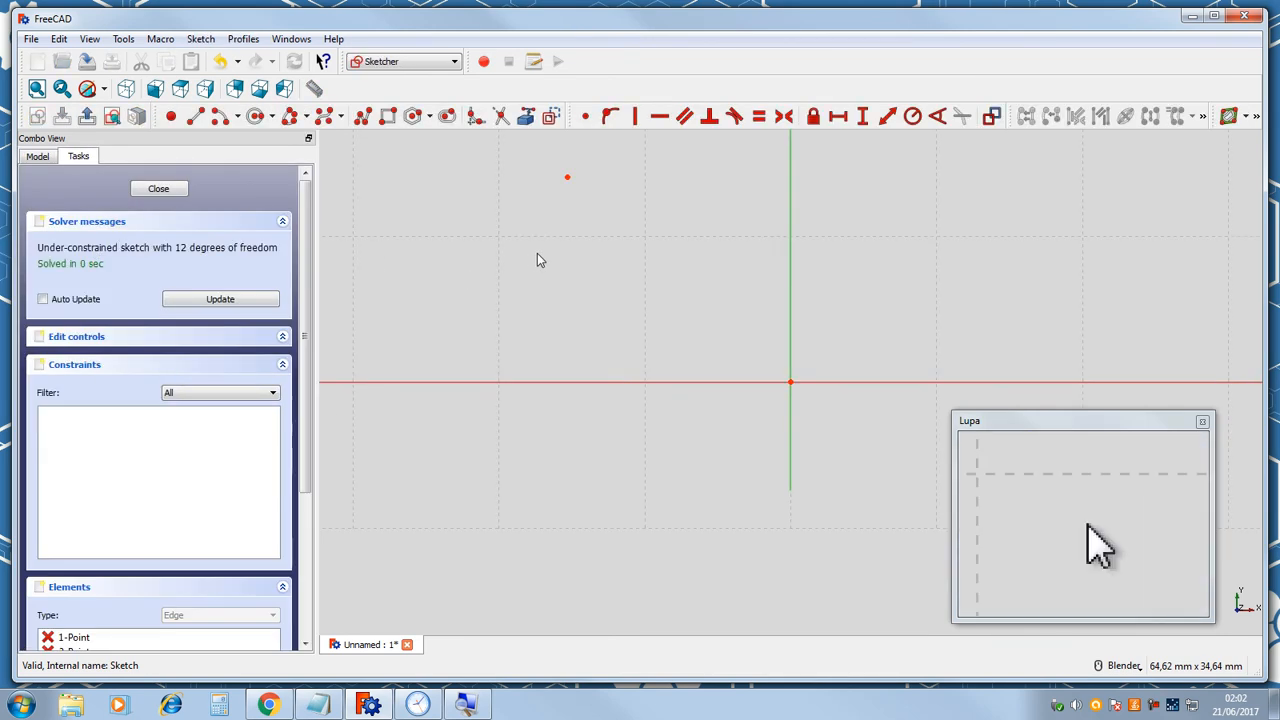
pyautogui.click(566, 178)
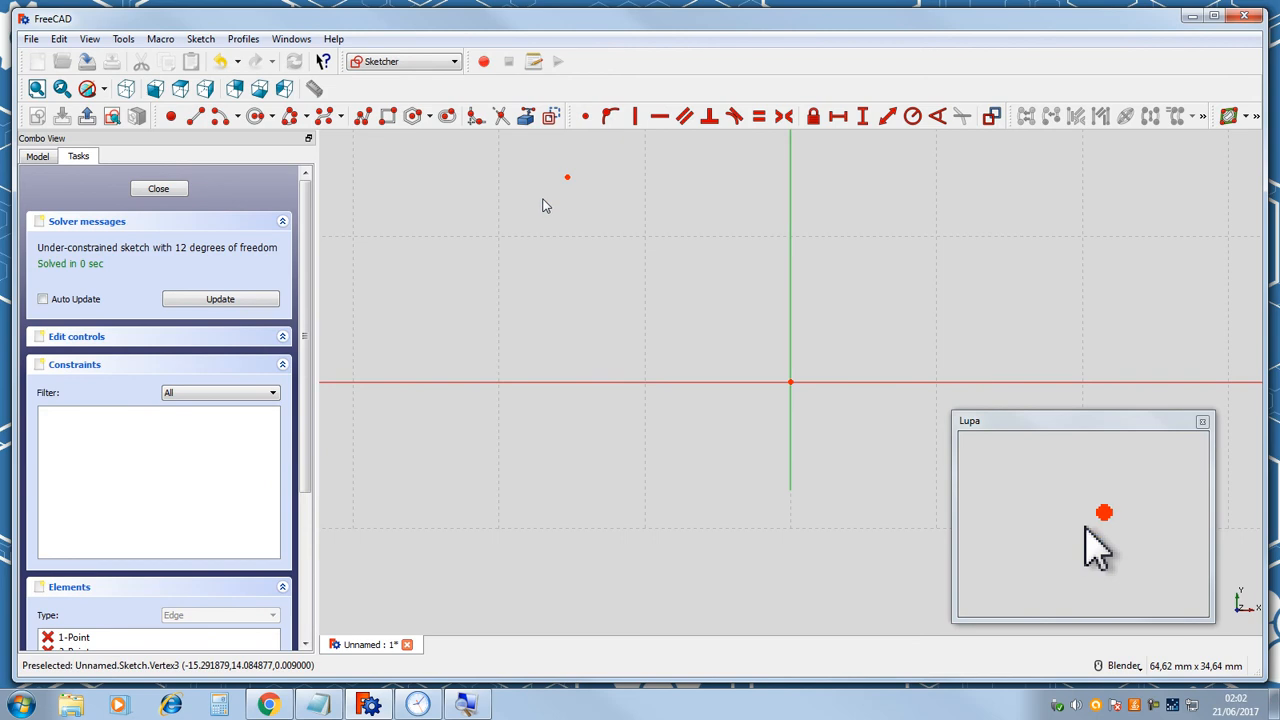
pyautogui.click(220, 116)
pyautogui.press('Escape')
pyautogui.press('Escape')
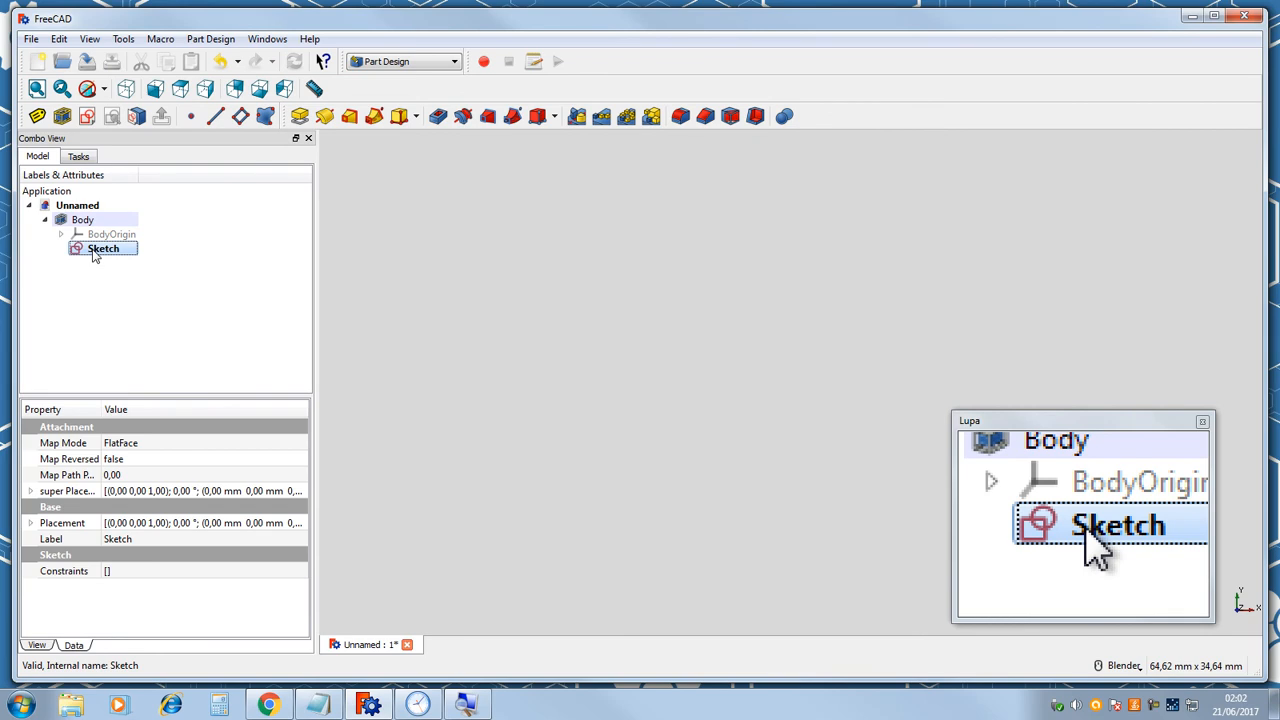
# Reopen the Sketch for editing and reset the view to the top orientation.
pyautogui.doubleClick(92, 252)
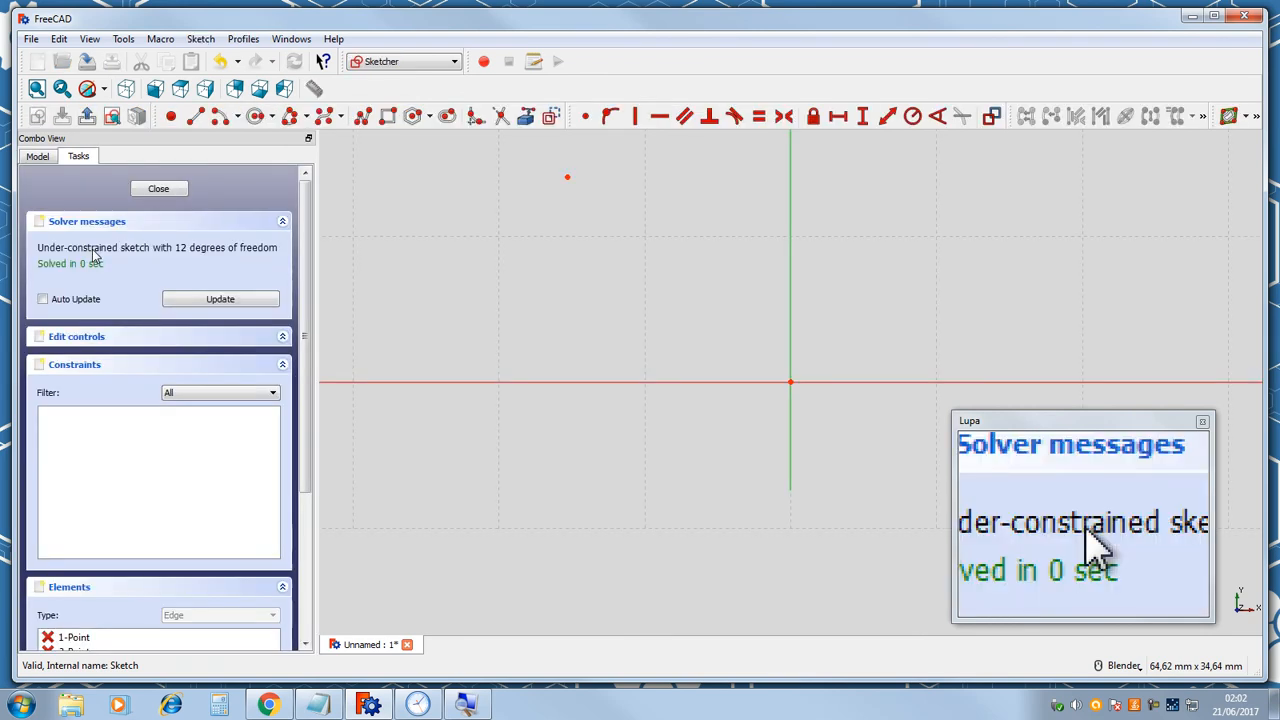
pyautogui.scroll(-3, 575, 210)
pyautogui.moveTo(519, 173)
pyautogui.mouseDown(button='middle')
pyautogui.moveTo(631, 351)
pyautogui.moveTo(494, 229)
pyautogui.moveTo(566, 171)
pyautogui.moveTo(537, 201)
pyautogui.mouseUp(button='middle')
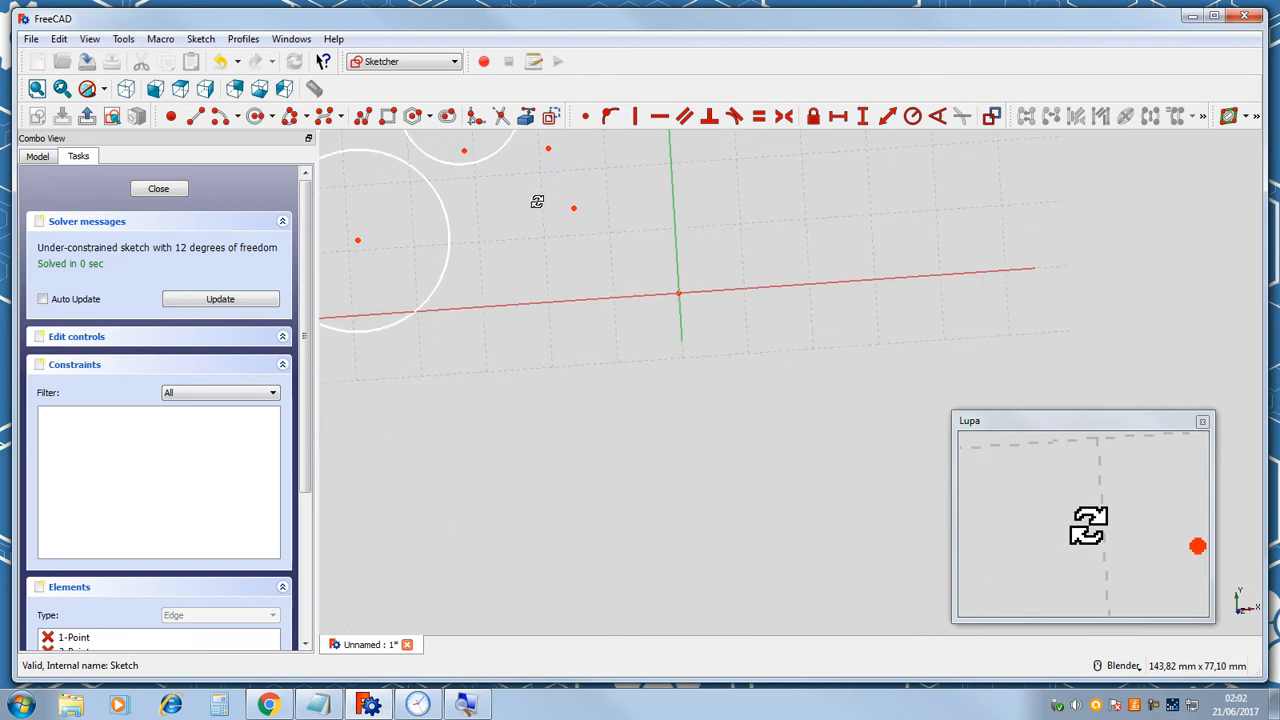
pyautogui.scroll(-4, 482, 202)
pyautogui.scroll(5, 474, 191)
pyautogui.scroll(-2, 621, 250)
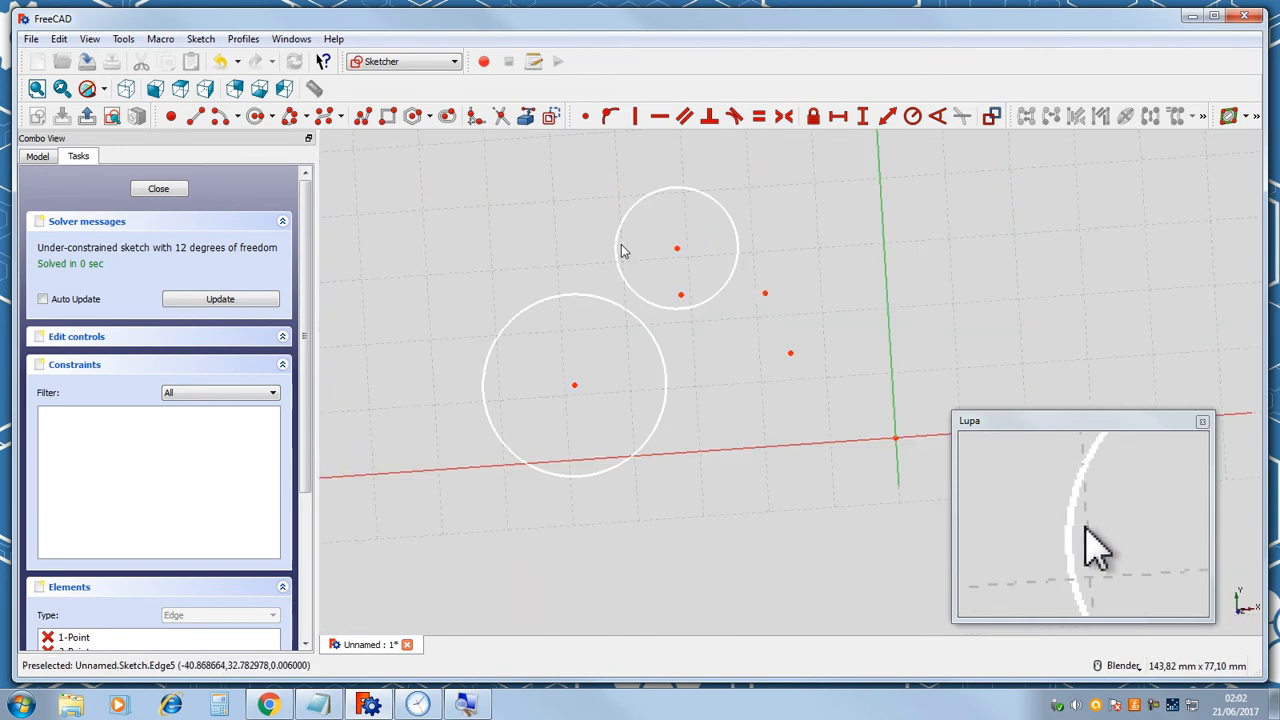
pyautogui.moveTo(550, 254); pyautogui.dragTo(587, 259, button='middle')
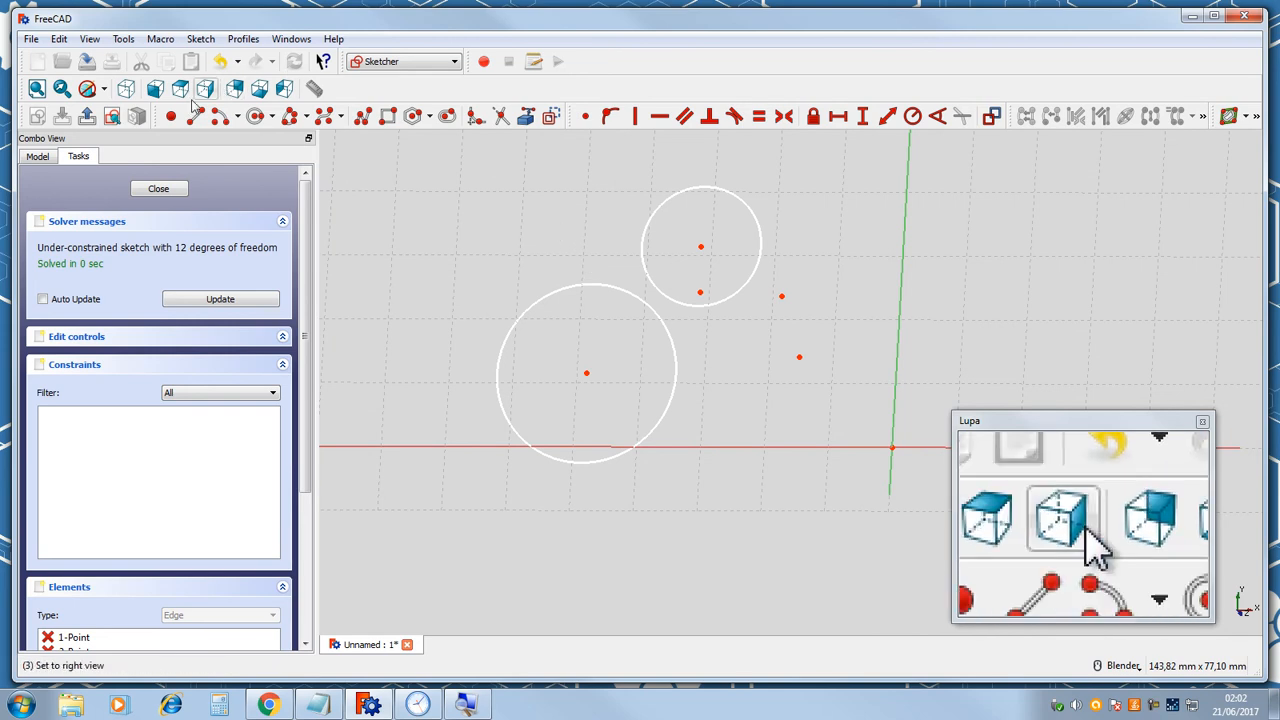
pyautogui.click(181, 90)
pyautogui.scroll(-2, 520, 257)
pyautogui.scroll(3, 500, 194)
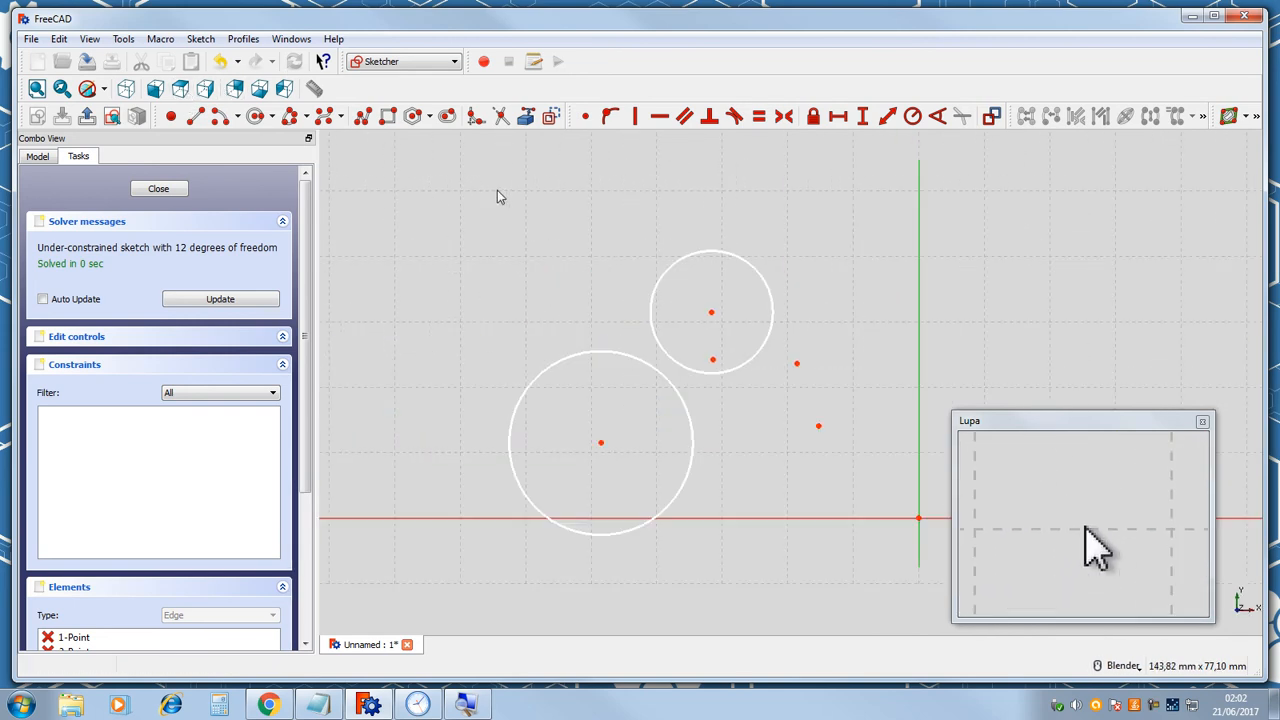
# Draw an ellipse by periapsis, apoapsis and minor radius, tilted, at upper left of the larger circle.
pyautogui.click(272, 117)
pyautogui.click(307, 117)
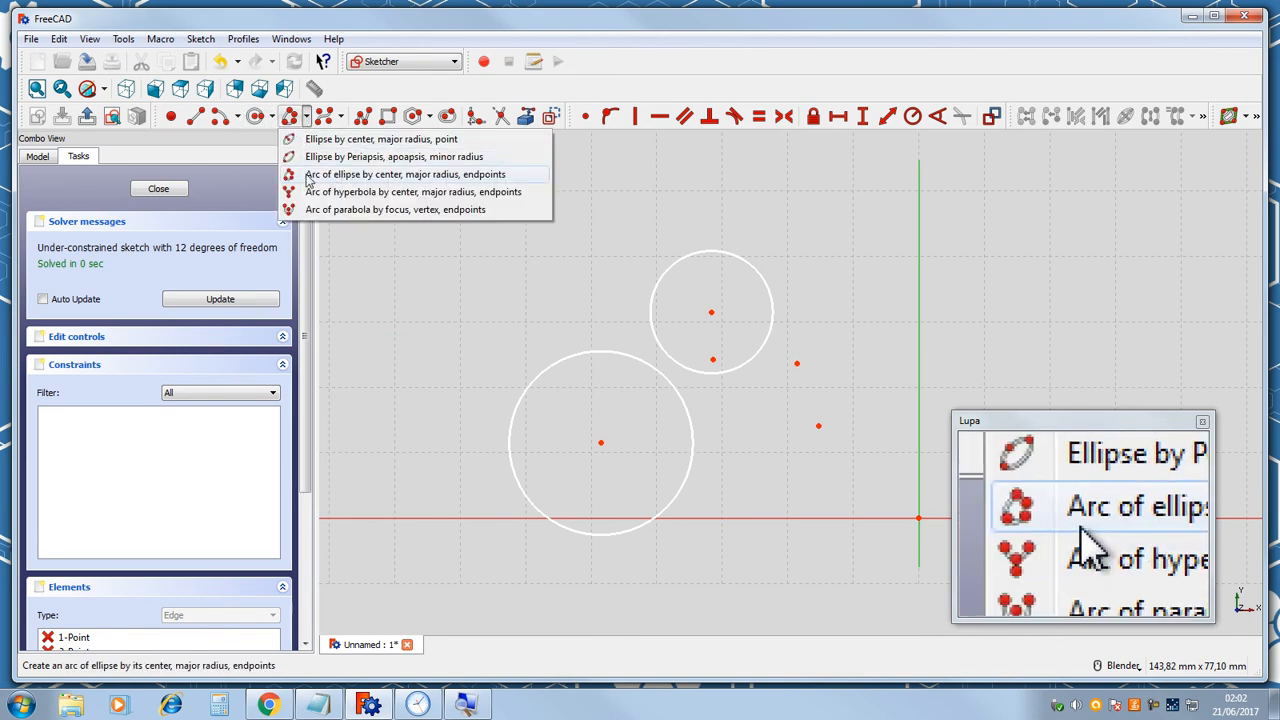
pyautogui.click(310, 157)
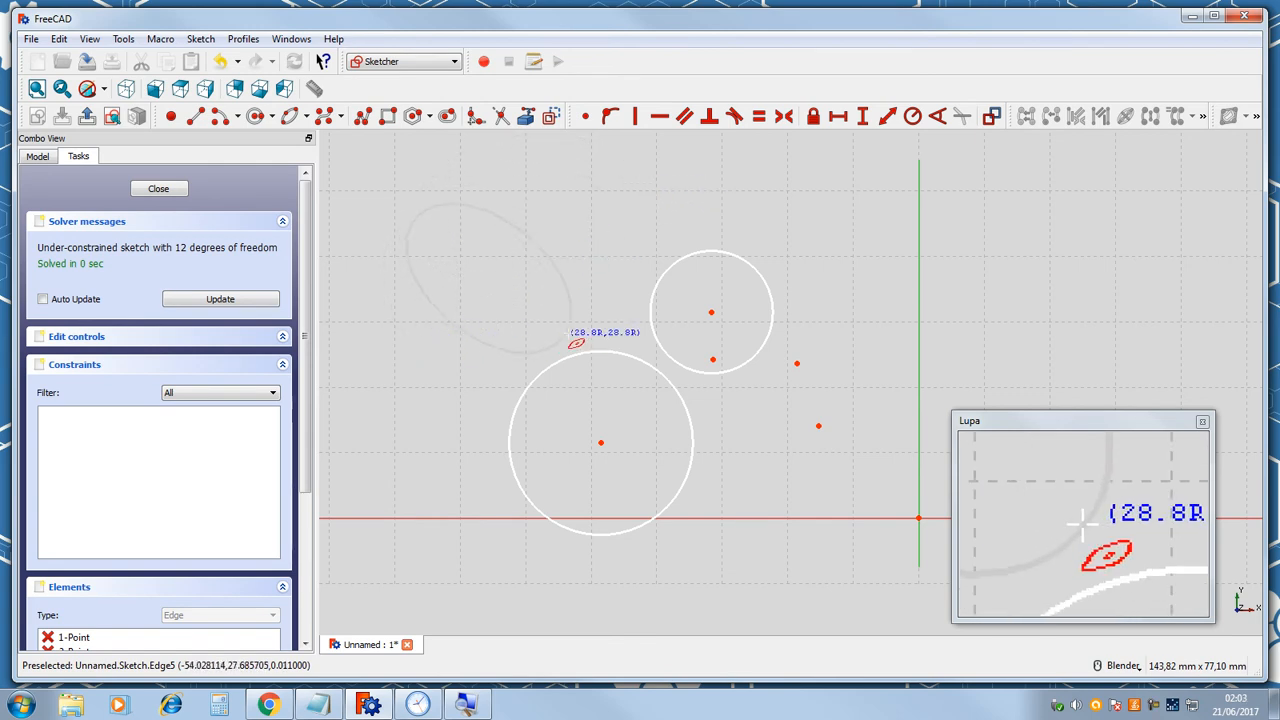
pyautogui.click(543, 268)
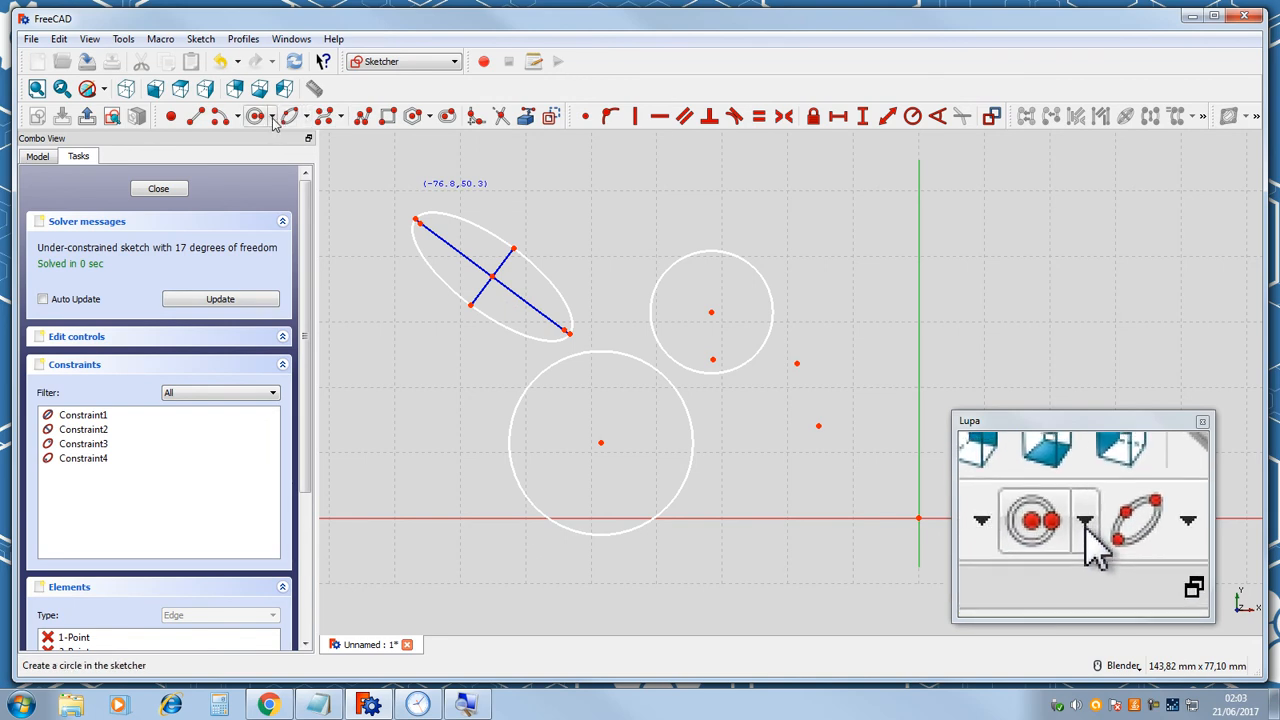
# Draw an arc of ellipse by center, major radius and endpoints above the upper circle.
pyautogui.click(306, 117)
pyautogui.click(308, 180)
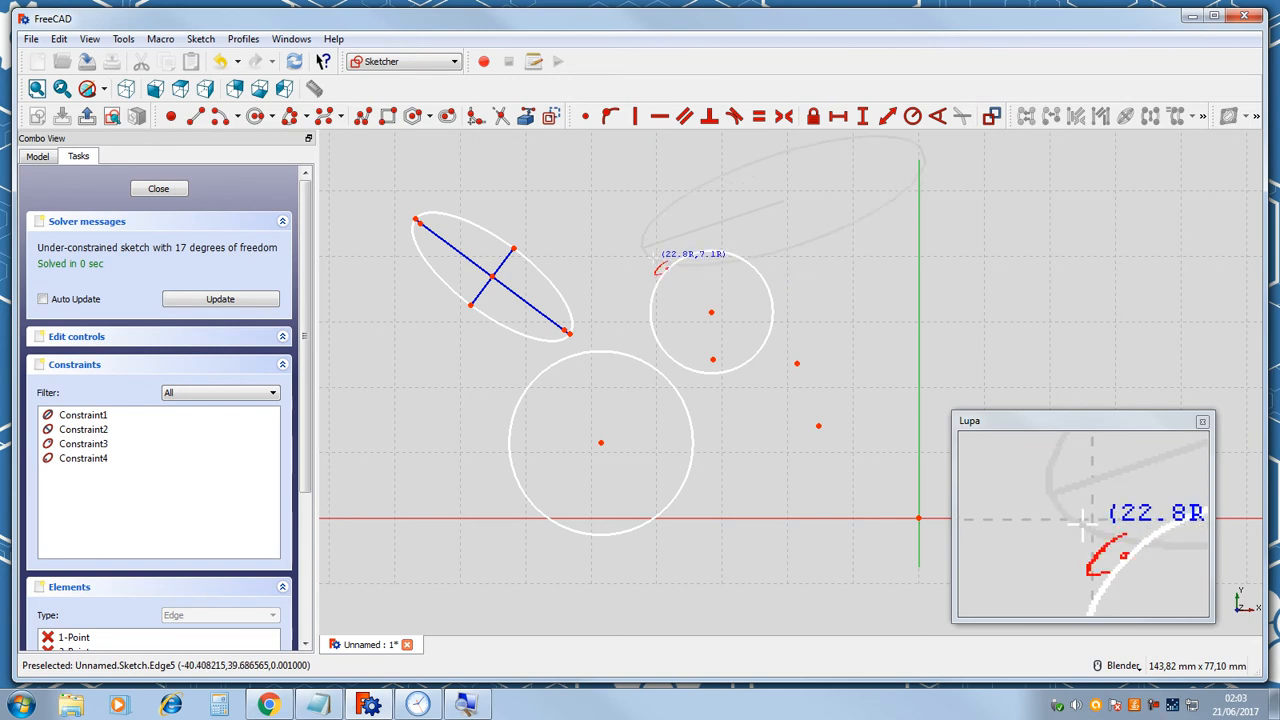
pyautogui.click(655, 265)
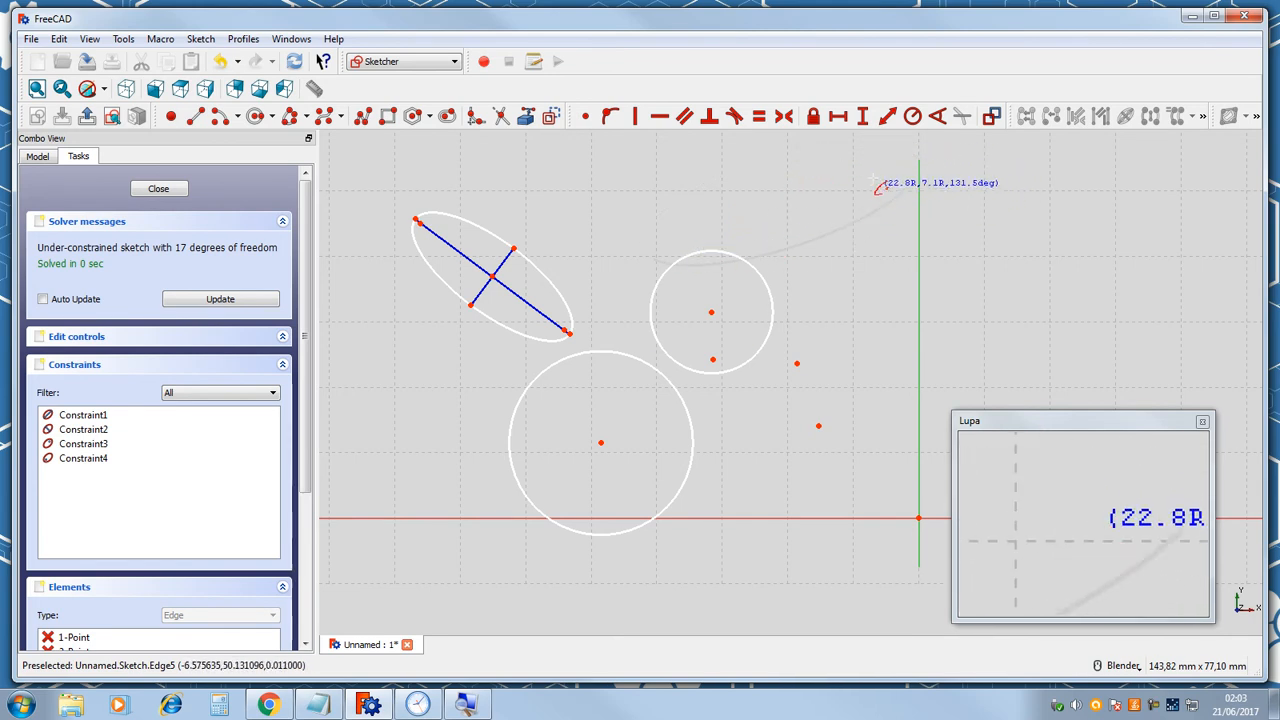
pyautogui.click(798, 203)
pyautogui.scroll(-2, 628, 243)
pyautogui.scroll(5, 630, 245)
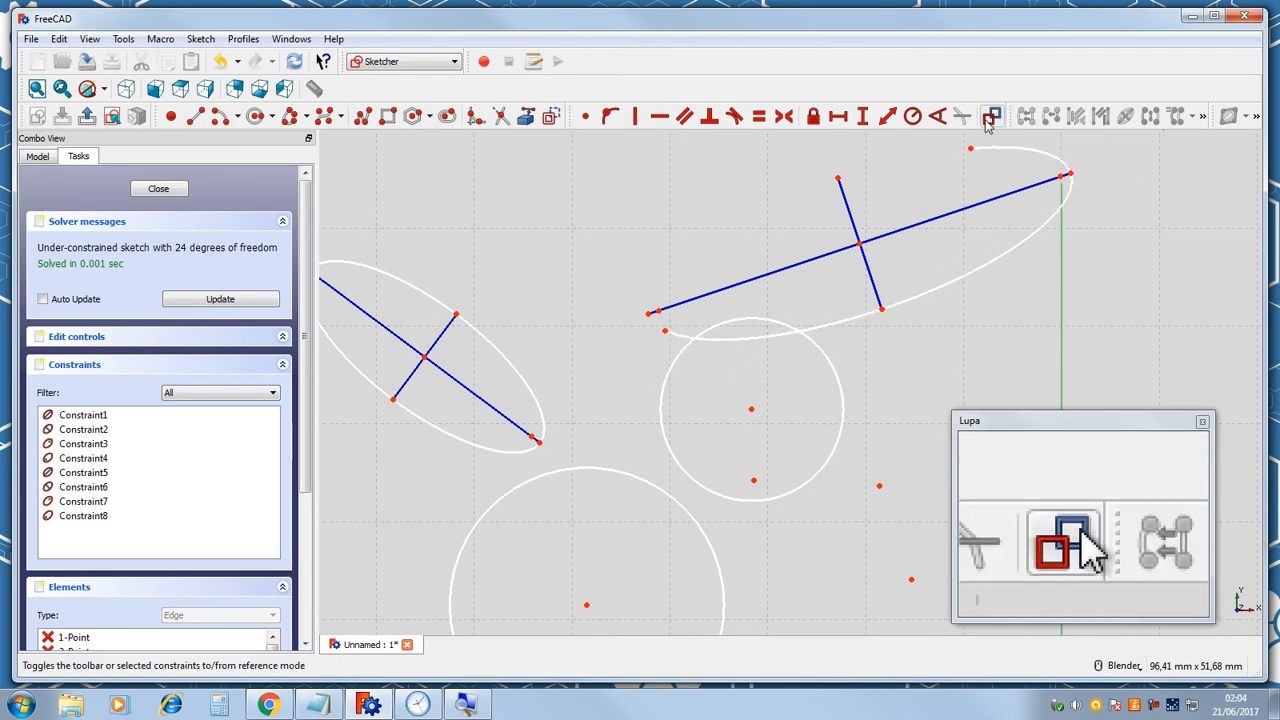
# Draw an arc of hyperbola by center, major radius and endpoints beside the upper circle.
pyautogui.click(306, 117)
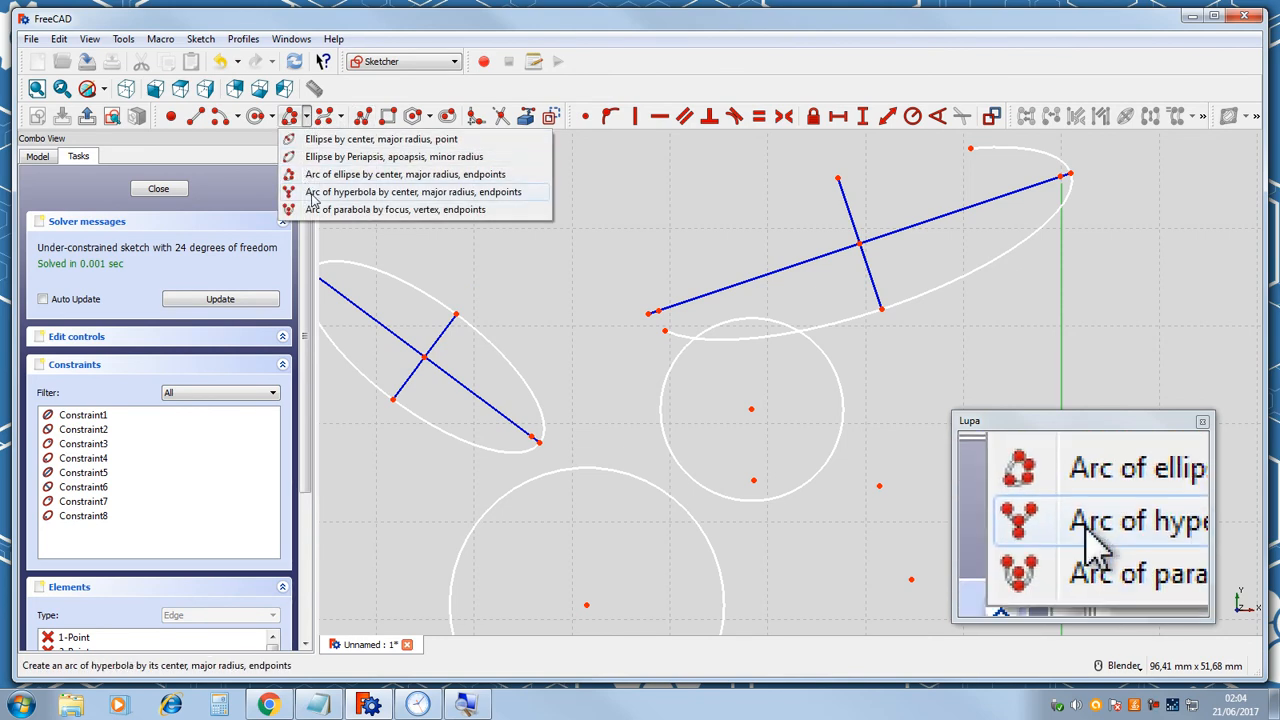
pyautogui.click(375, 197)
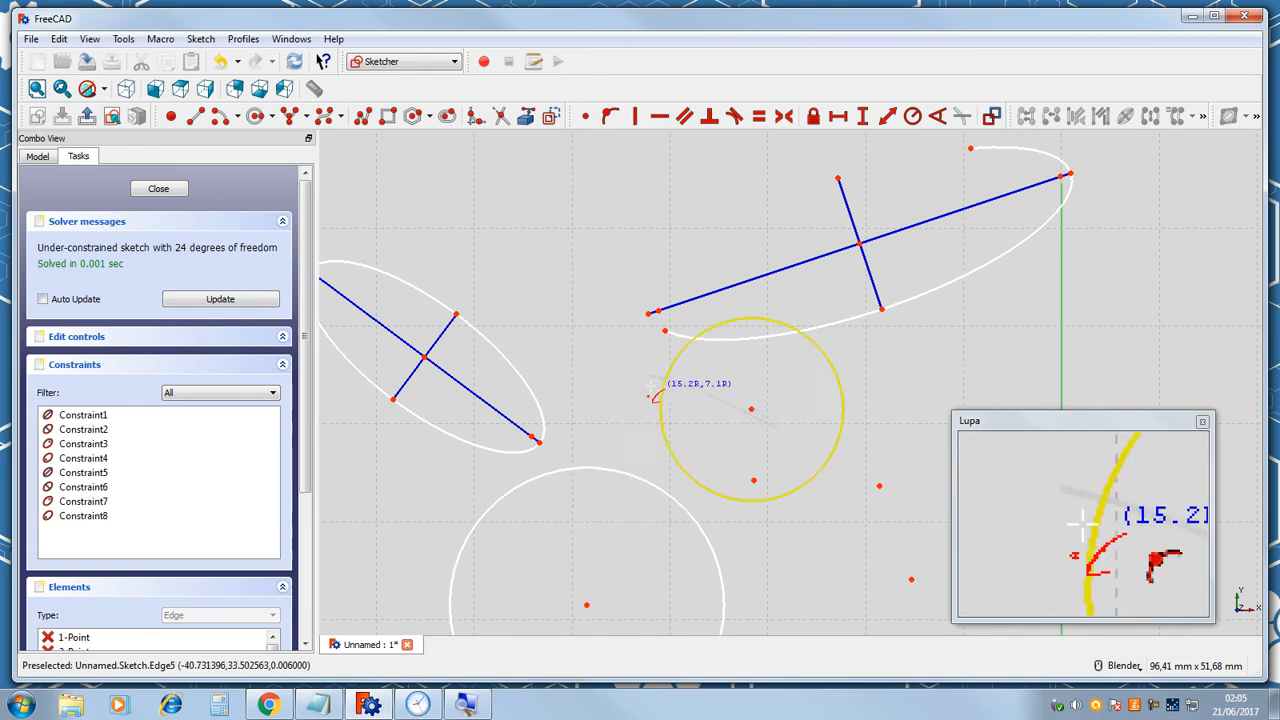
pyautogui.click(600, 443)
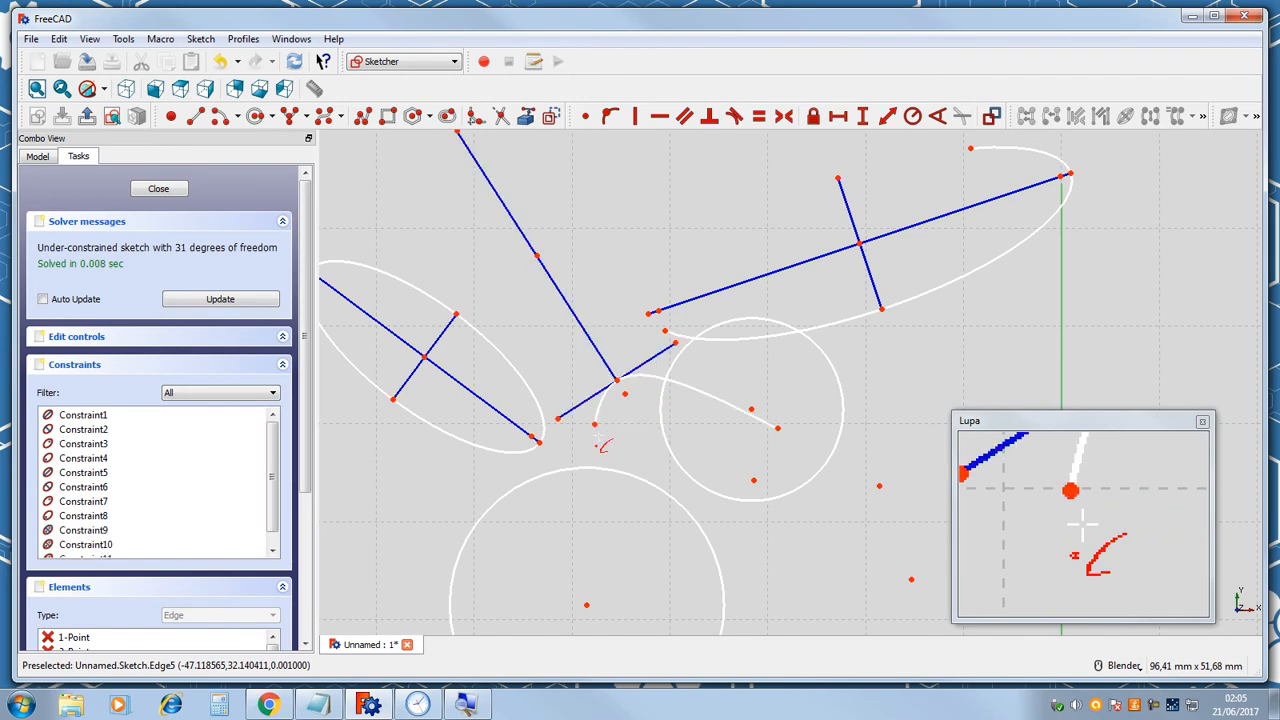
pyautogui.scroll(-2, 520, 292)
pyautogui.scroll(1, 476, 270)
pyautogui.scroll(2, 478, 270)
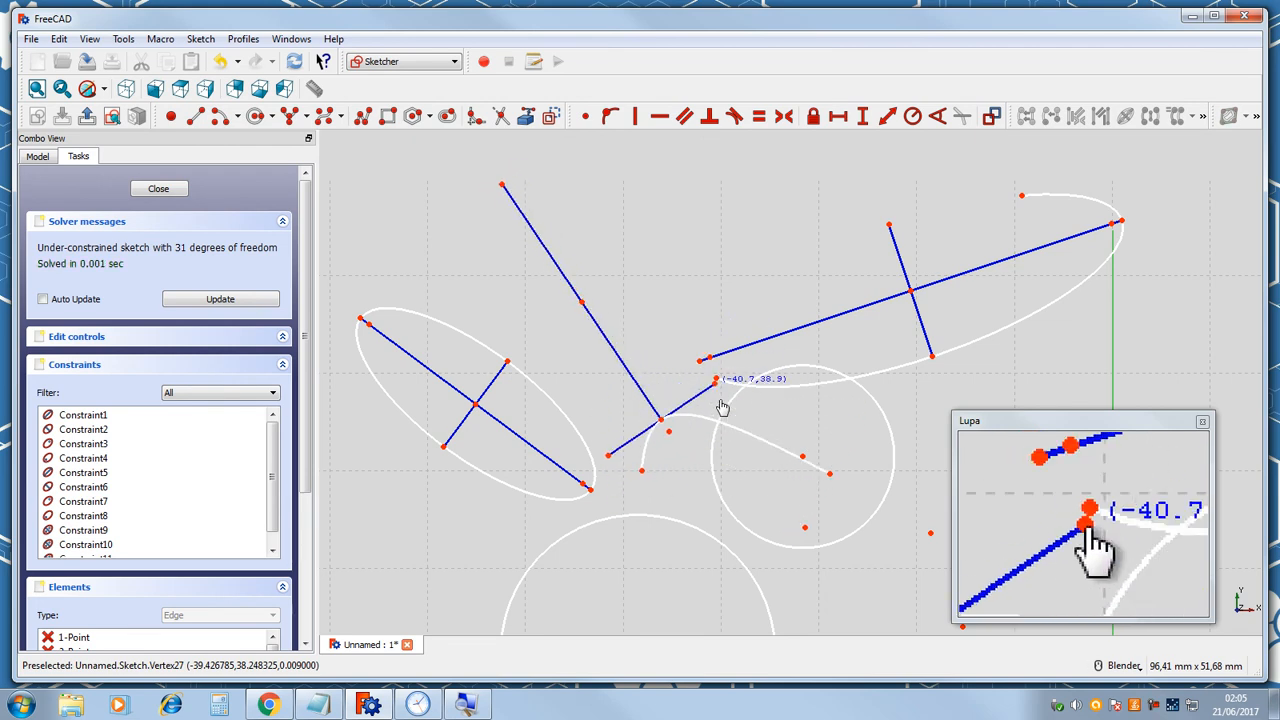
# Reshape the hyperbola arc by dragging its endpoints and axis points.
pyautogui.click(708, 330)
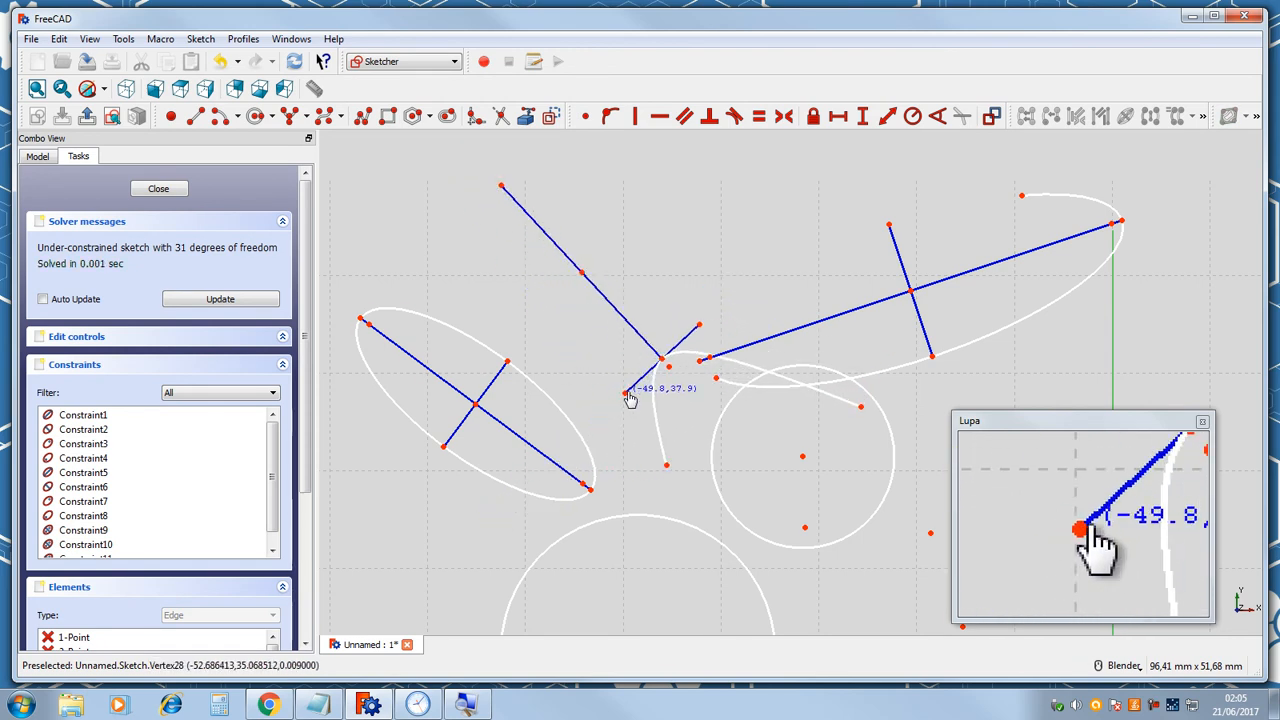
pyautogui.click(593, 410)
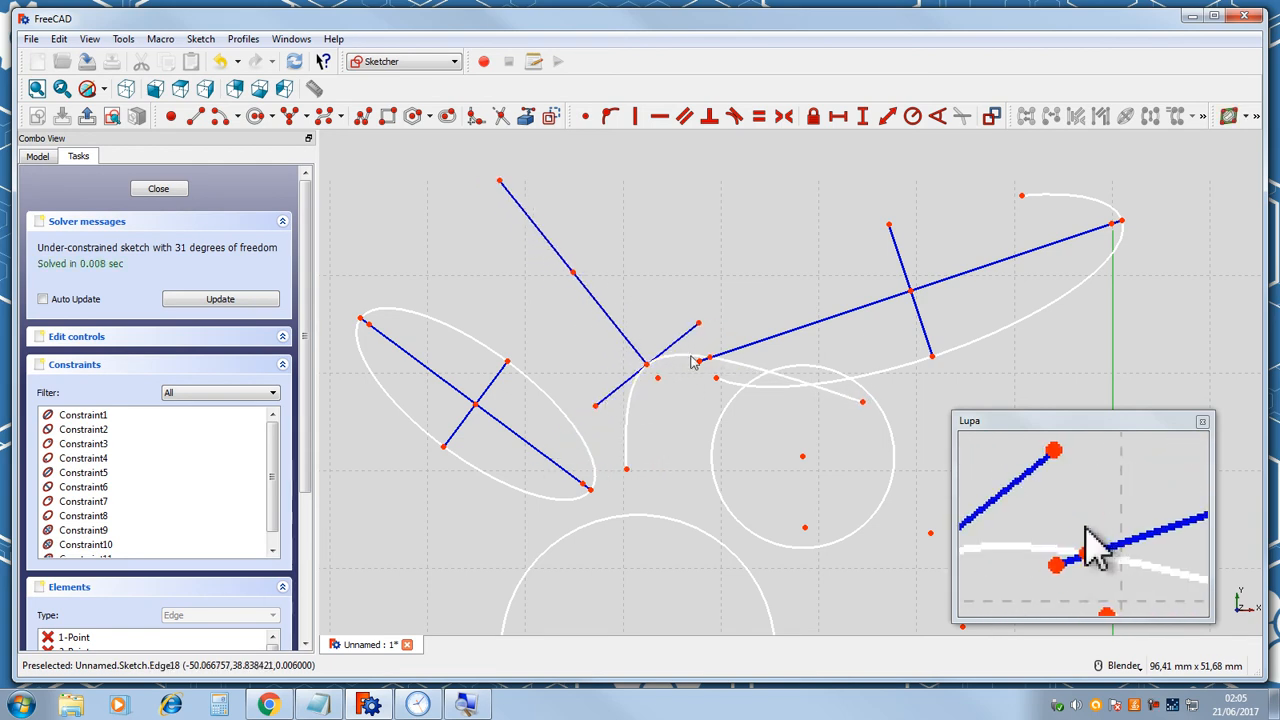
pyautogui.moveTo(679, 425)
pyautogui.mouseDown()
pyautogui.moveTo(716, 492)
pyautogui.moveTo(668, 415)
pyautogui.mouseUp()
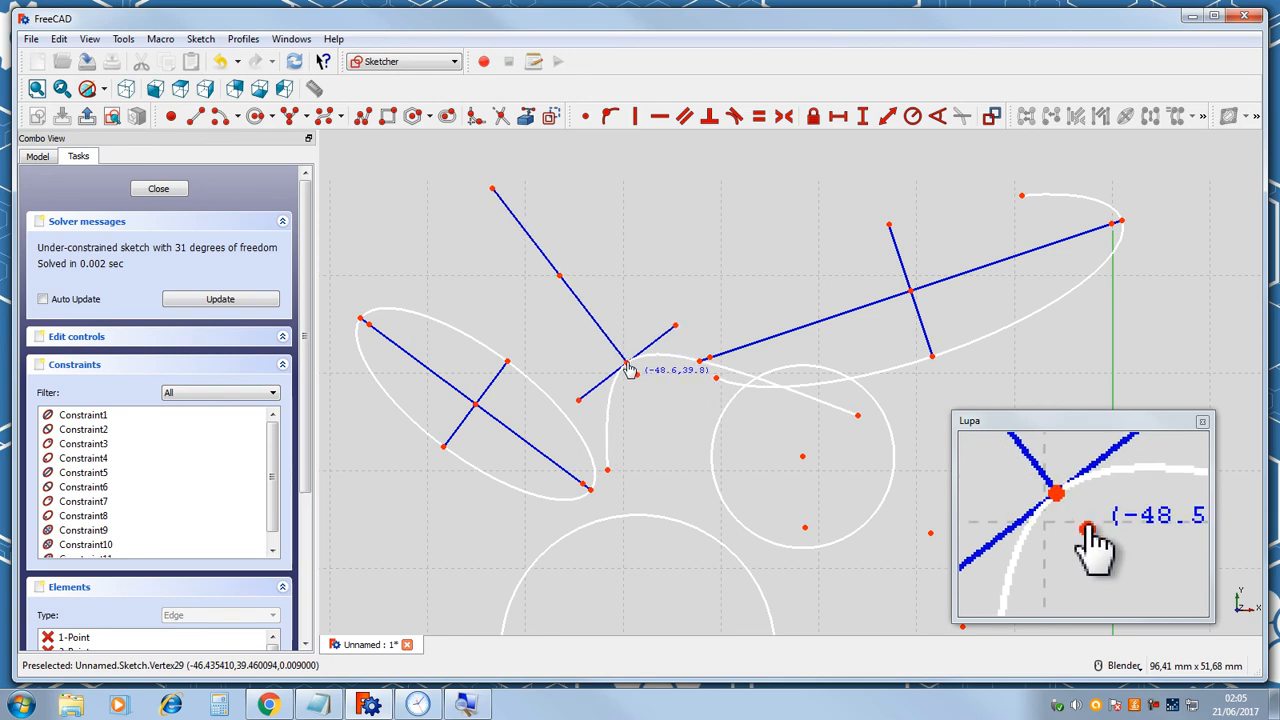
pyautogui.moveTo(566, 291); pyautogui.dragTo(600, 290)
pyautogui.moveTo(548, 200)
pyautogui.mouseDown()
pyautogui.moveTo(406, 371)
pyautogui.moveTo(358, 500)
pyautogui.moveTo(429, 378)
pyautogui.moveTo(623, 277)
pyautogui.moveTo(729, 291)
pyautogui.moveTo(784, 320)
pyautogui.moveTo(760, 237)
pyautogui.moveTo(563, 231)
pyautogui.moveTo(345, 252)
pyautogui.moveTo(493, 255)
pyautogui.moveTo(392, 270)
pyautogui.moveTo(406, 276)
pyautogui.mouseUp()
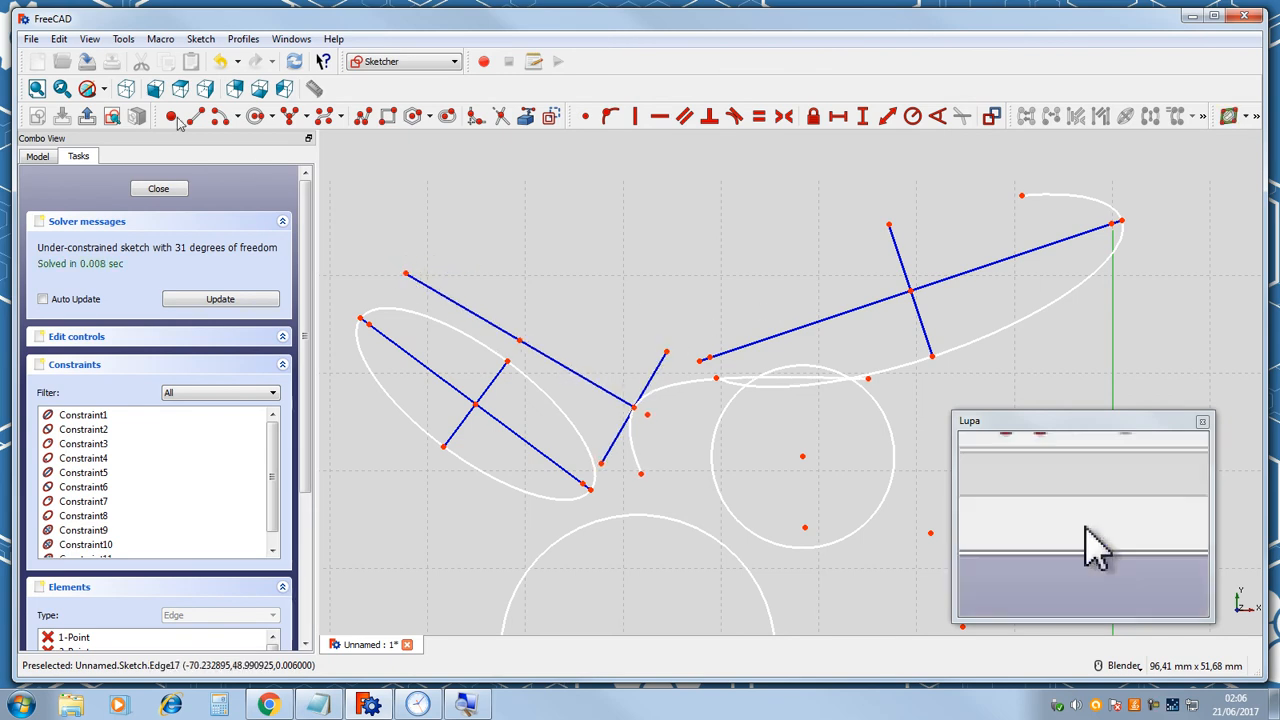
# Draw an arc of parabola by focus, vertex and endpoints beside the upper circle.
pyautogui.click(307, 118)
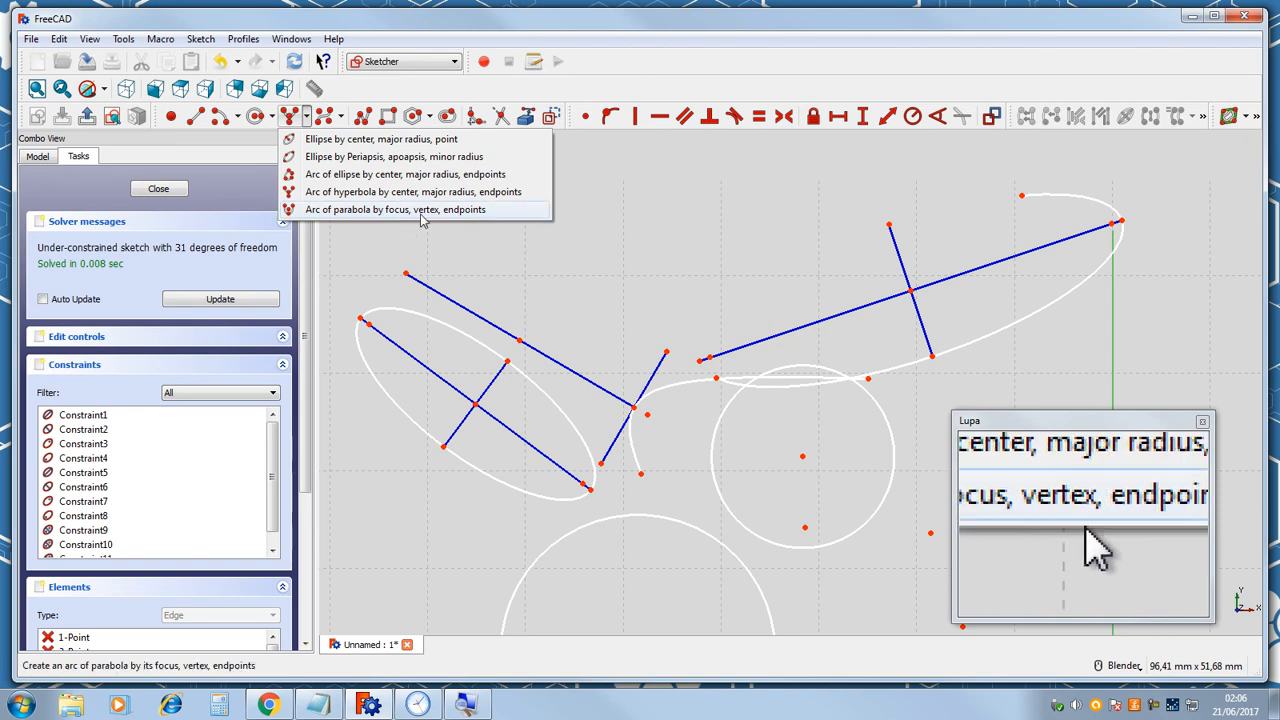
pyautogui.click(310, 210)
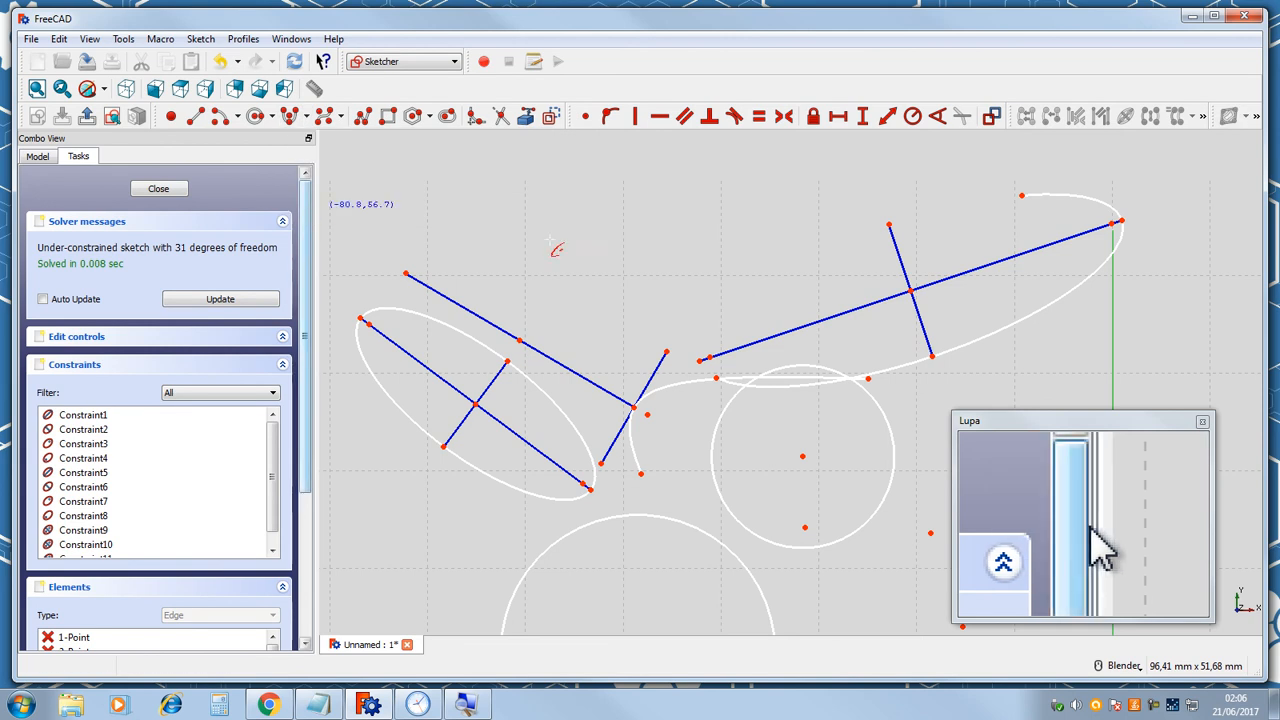
pyautogui.click(618, 258)
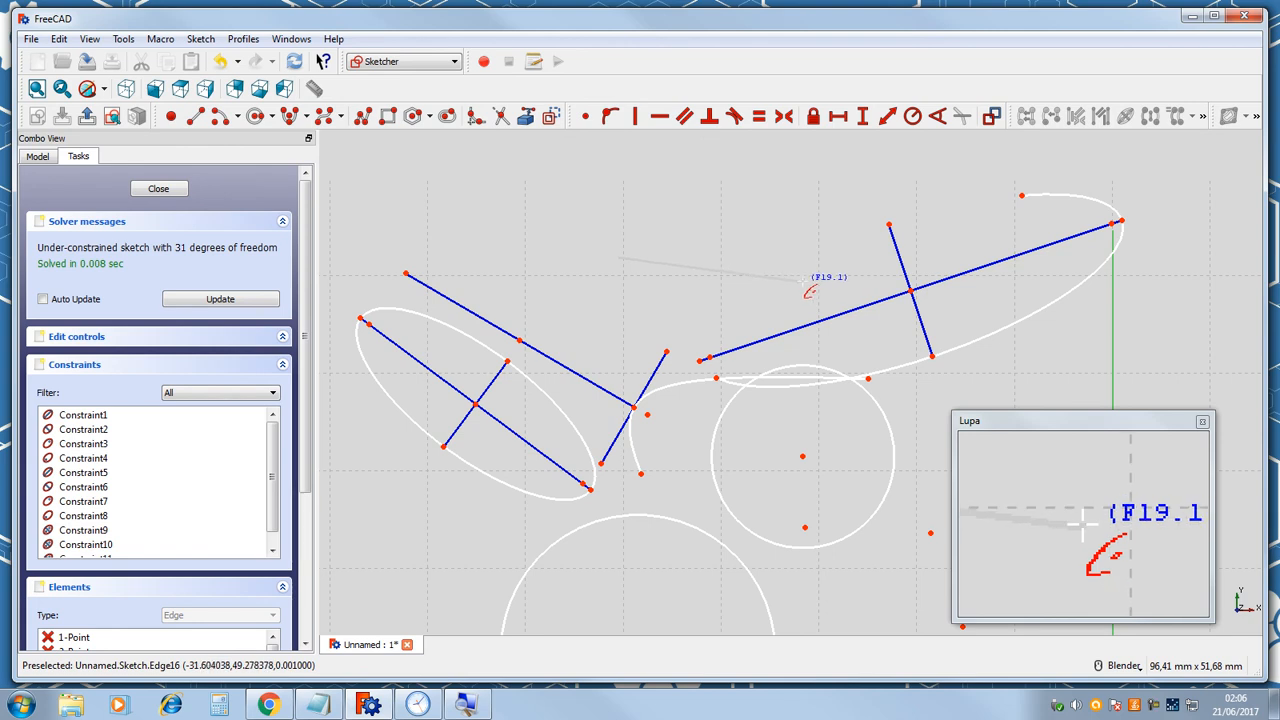
pyautogui.click(806, 288)
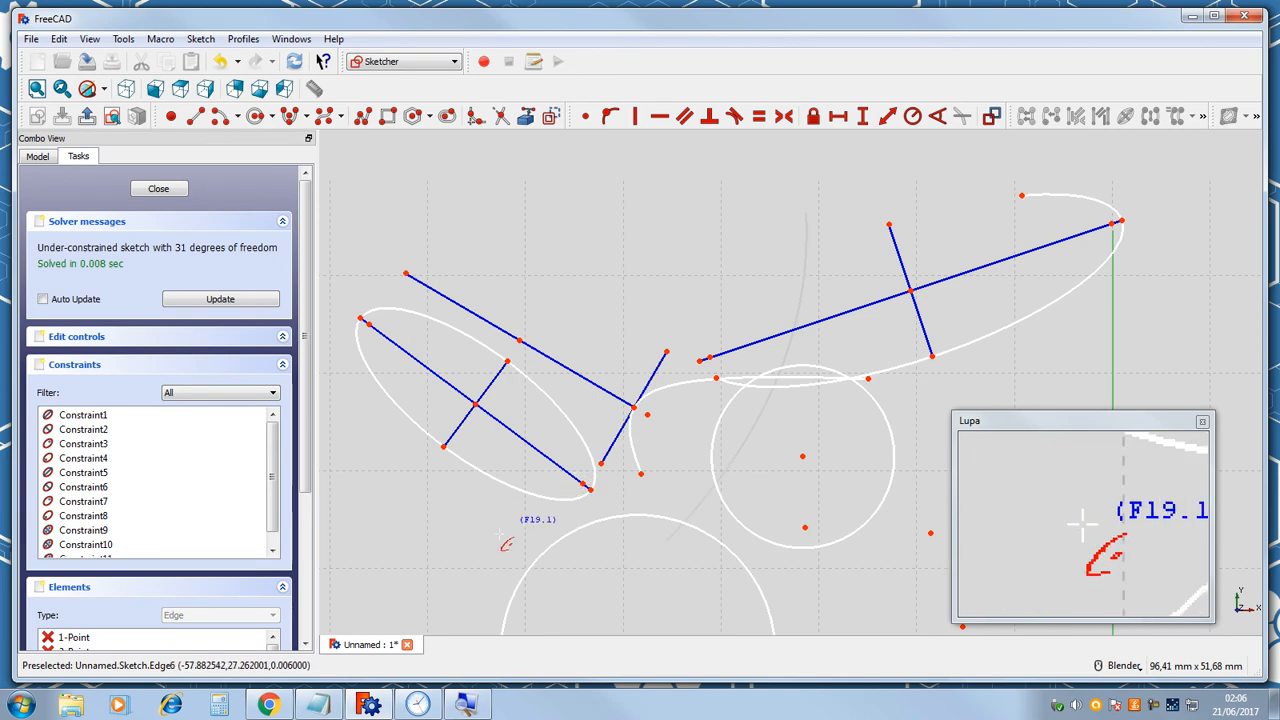
pyautogui.click(680, 437)
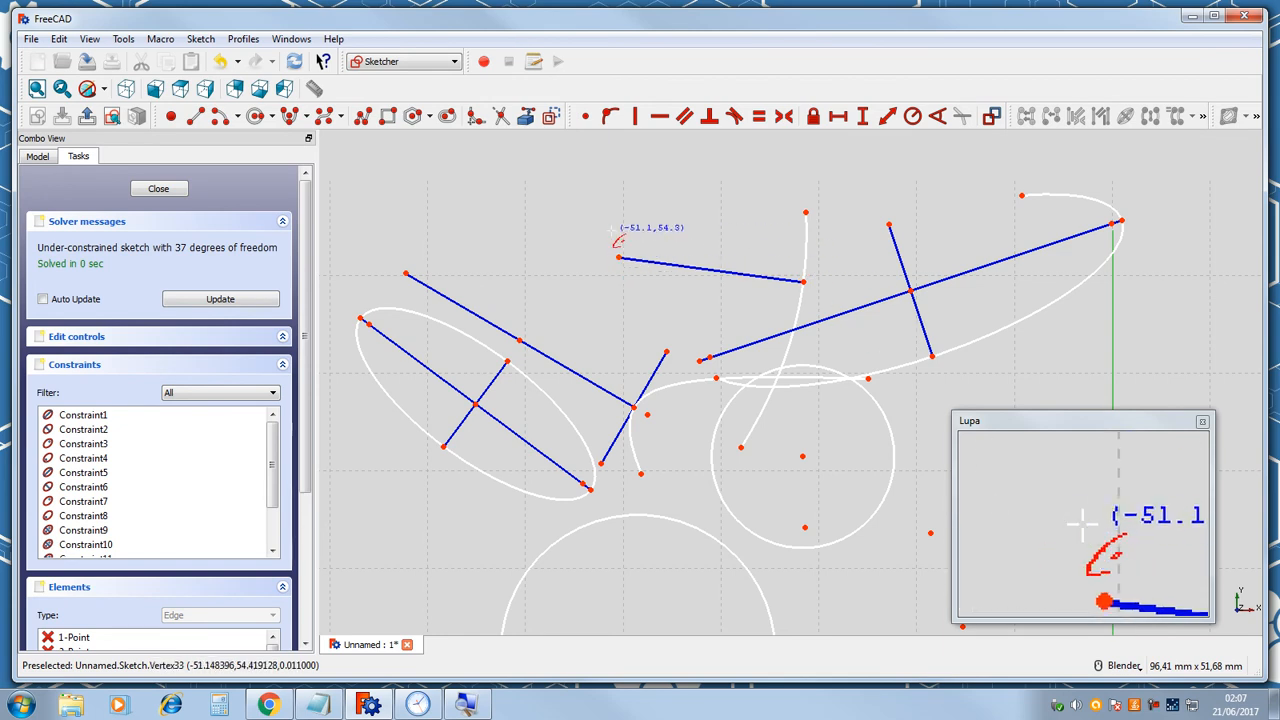
# Reshape the parabola arc by dragging its focus and endpoints.
pyautogui.moveTo(620, 260)
pyautogui.mouseDown()
pyautogui.moveTo(646, 277)
pyautogui.moveTo(749, 289)
pyautogui.moveTo(792, 252)
pyautogui.moveTo(800, 371)
pyautogui.moveTo(848, 350)
pyautogui.moveTo(849, 363)
pyautogui.moveTo(734, 406)
pyautogui.moveTo(640, 284)
pyautogui.mouseUp()
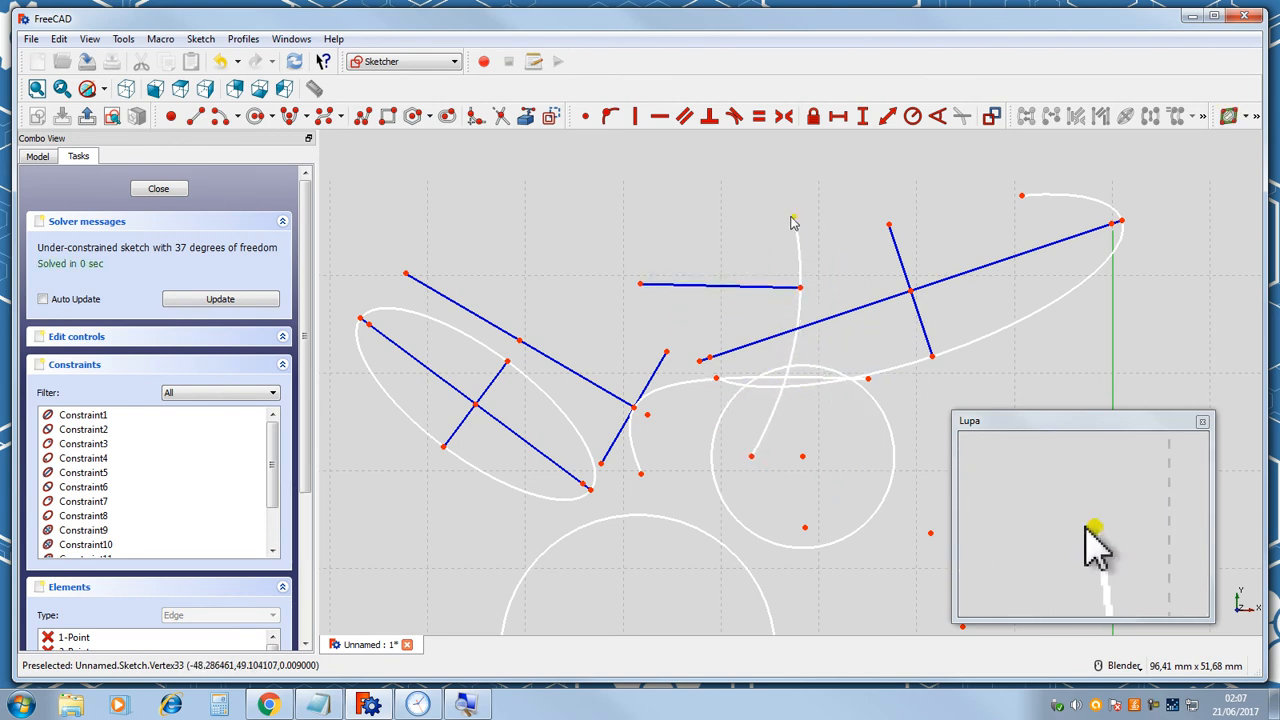
pyautogui.moveTo(790, 218)
pyautogui.mouseDown()
pyautogui.moveTo(737, 137)
pyautogui.moveTo(743, 166)
pyautogui.moveTo(694, 142)
pyautogui.mouseUp()
pyautogui.moveTo(792, 476)
pyautogui.mouseDown()
pyautogui.moveTo(788, 436)
pyautogui.moveTo(777, 477)
pyautogui.mouseUp()
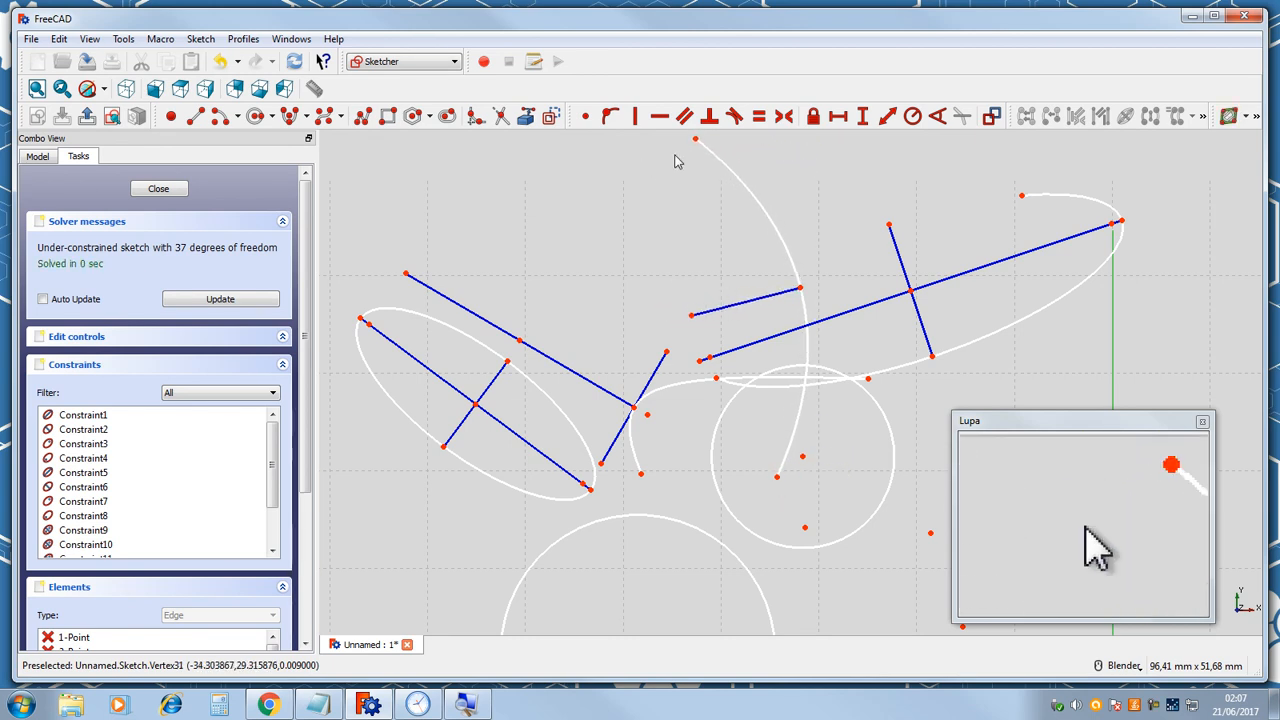
pyautogui.moveTo(696, 148)
pyautogui.mouseDown()
pyautogui.moveTo(661, 149)
pyautogui.moveTo(674, 150)
pyautogui.mouseUp()
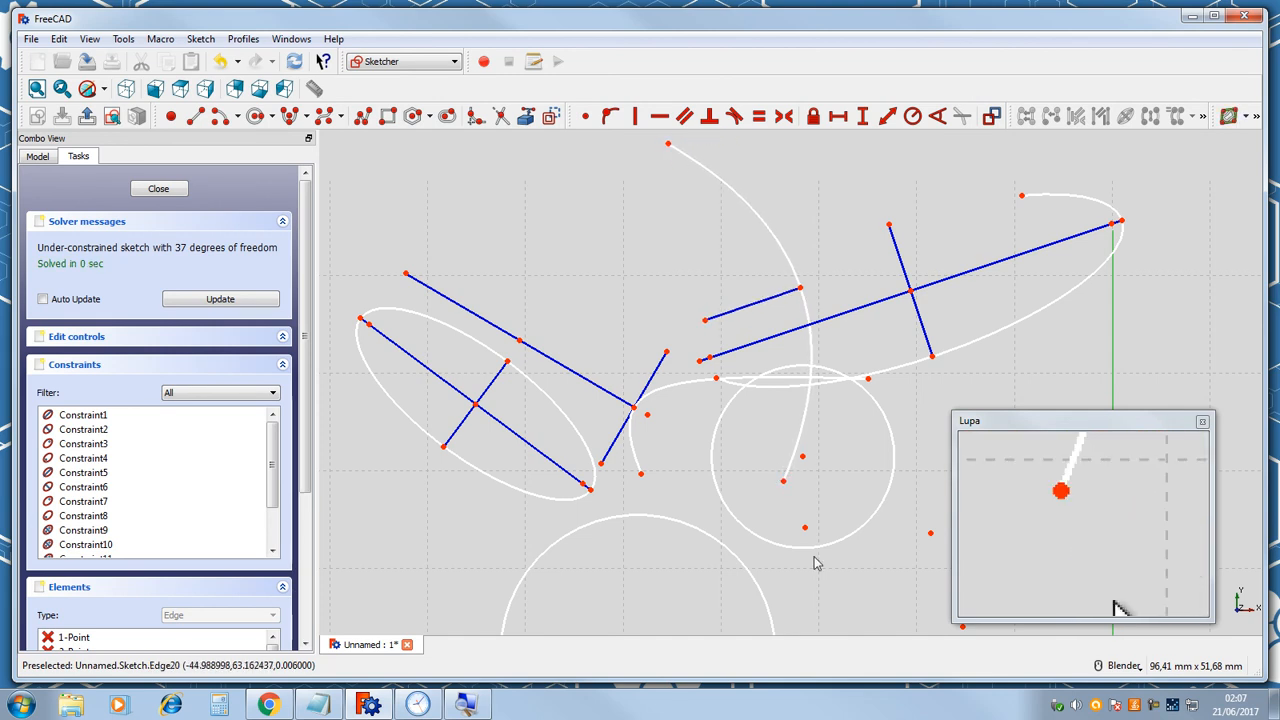
pyautogui.moveTo(784, 482); pyautogui.dragTo(784, 484)
# Draw a line joining the parabola arc's endpoints and drag the parabola's focus to adjust it.
pyautogui.click(195, 116)
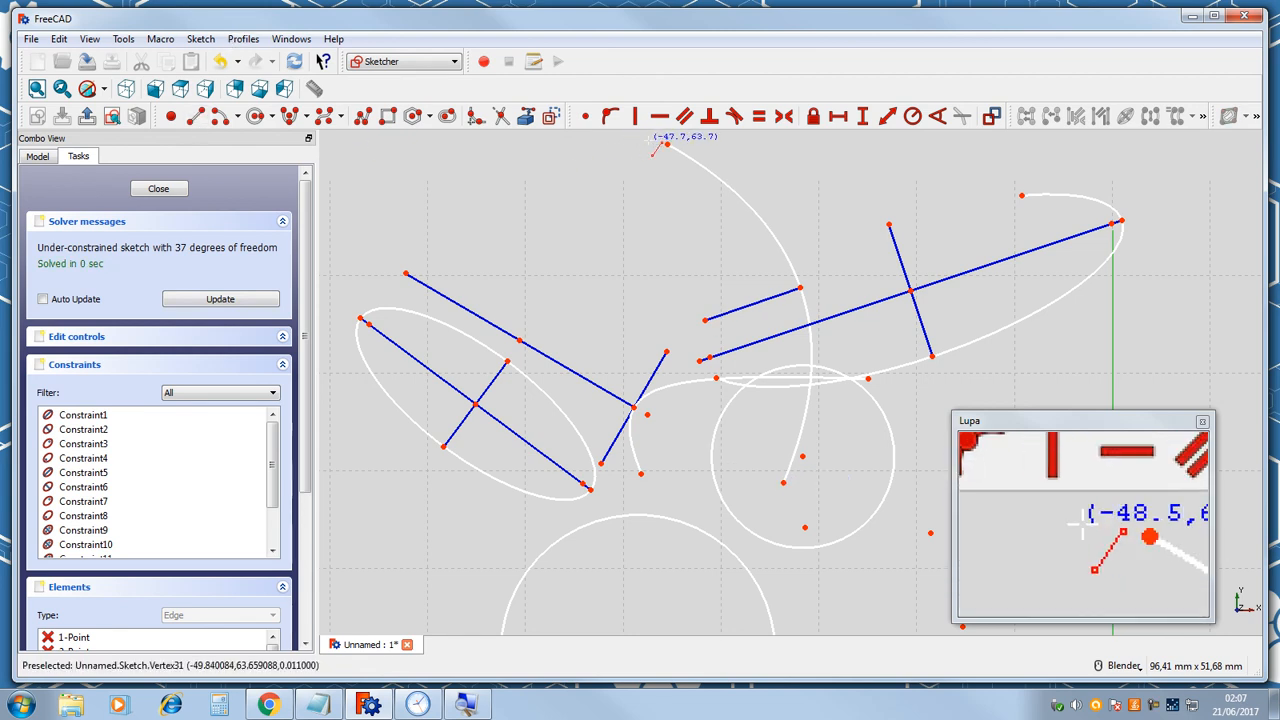
pyautogui.click(669, 146)
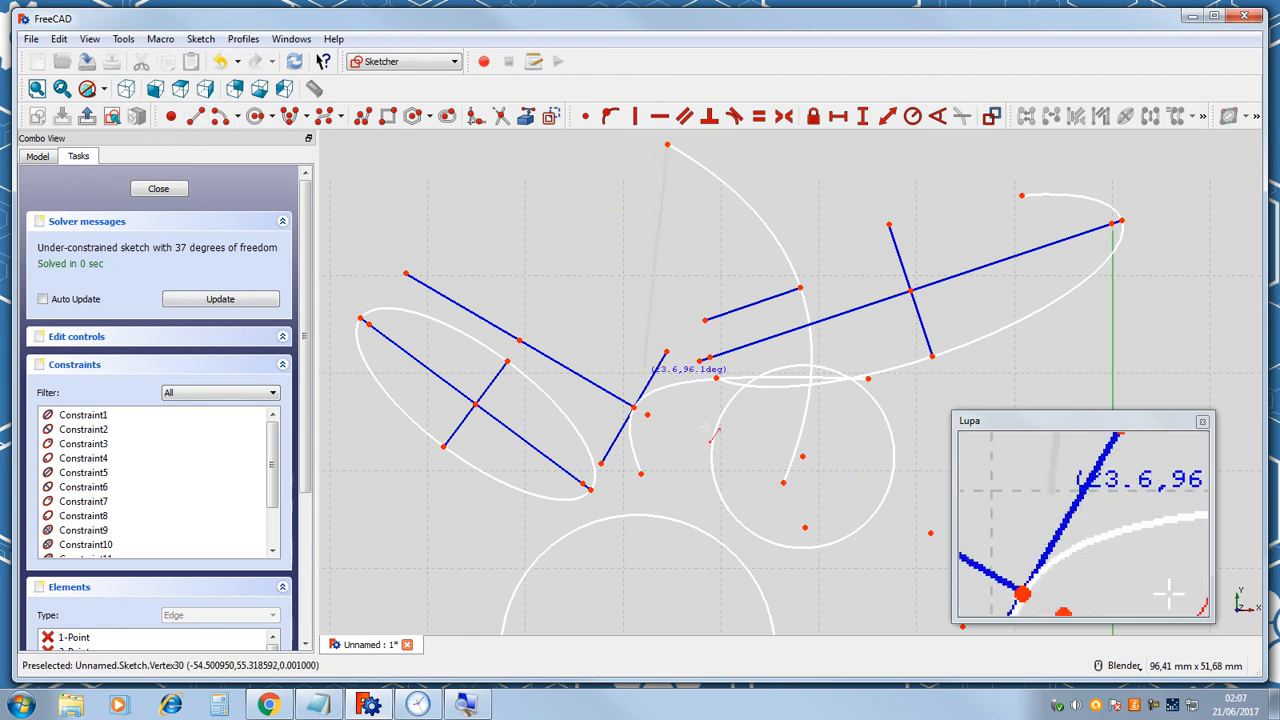
pyautogui.click(783, 484)
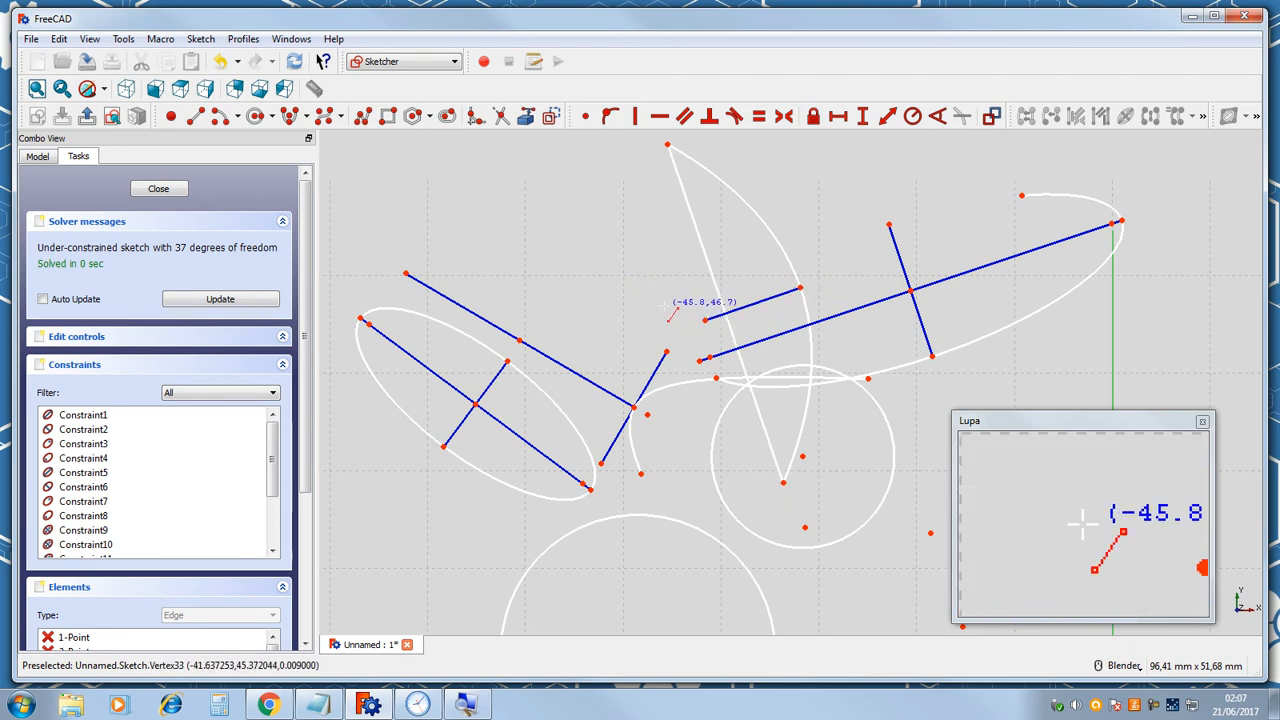
pyautogui.moveTo(706, 330); pyautogui.dragTo(731, 343)
pyautogui.moveTo(586, 390)
pyautogui.mouseDown()
pyautogui.moveTo(745, 325)
pyautogui.moveTo(665, 365)
pyautogui.moveTo(767, 302)
pyautogui.moveTo(591, 369)
pyautogui.moveTo(742, 336)
pyautogui.moveTo(713, 340)
pyautogui.mouseUp()
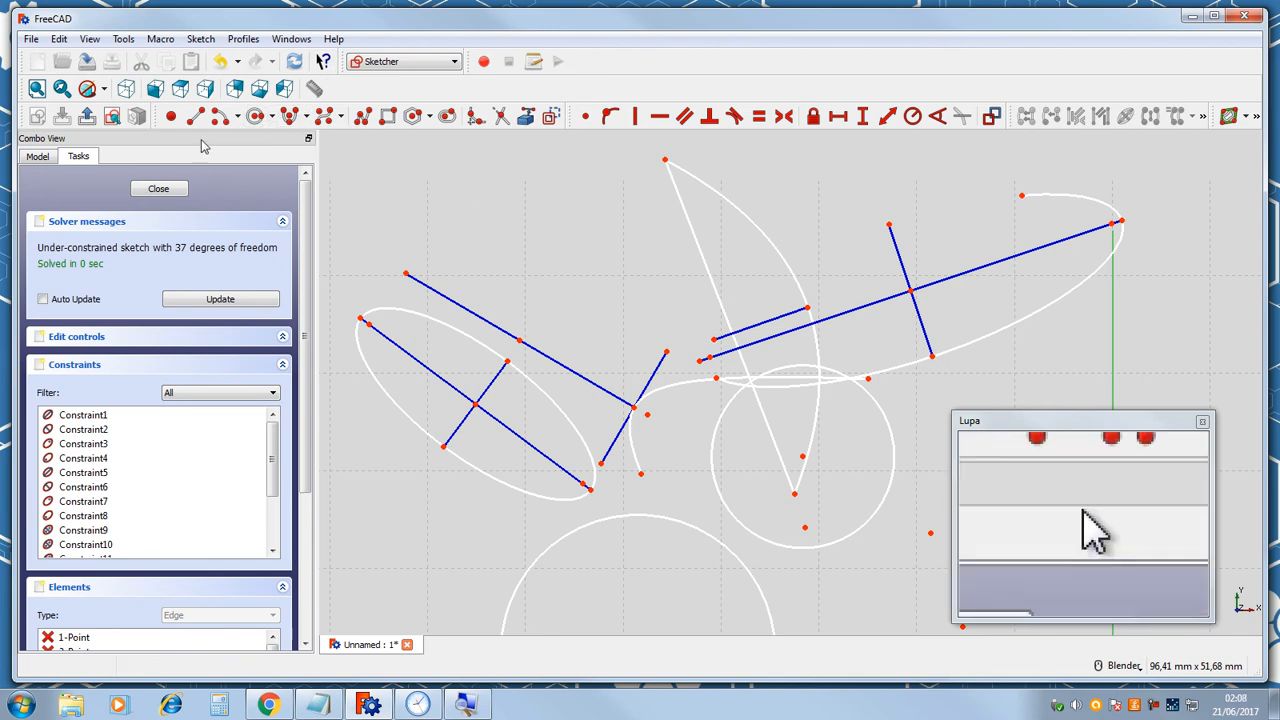
# Draw an open B-spline by eight control points spread around the existing sketch geometry.
pyautogui.click(307, 125)
pyautogui.click(330, 134)
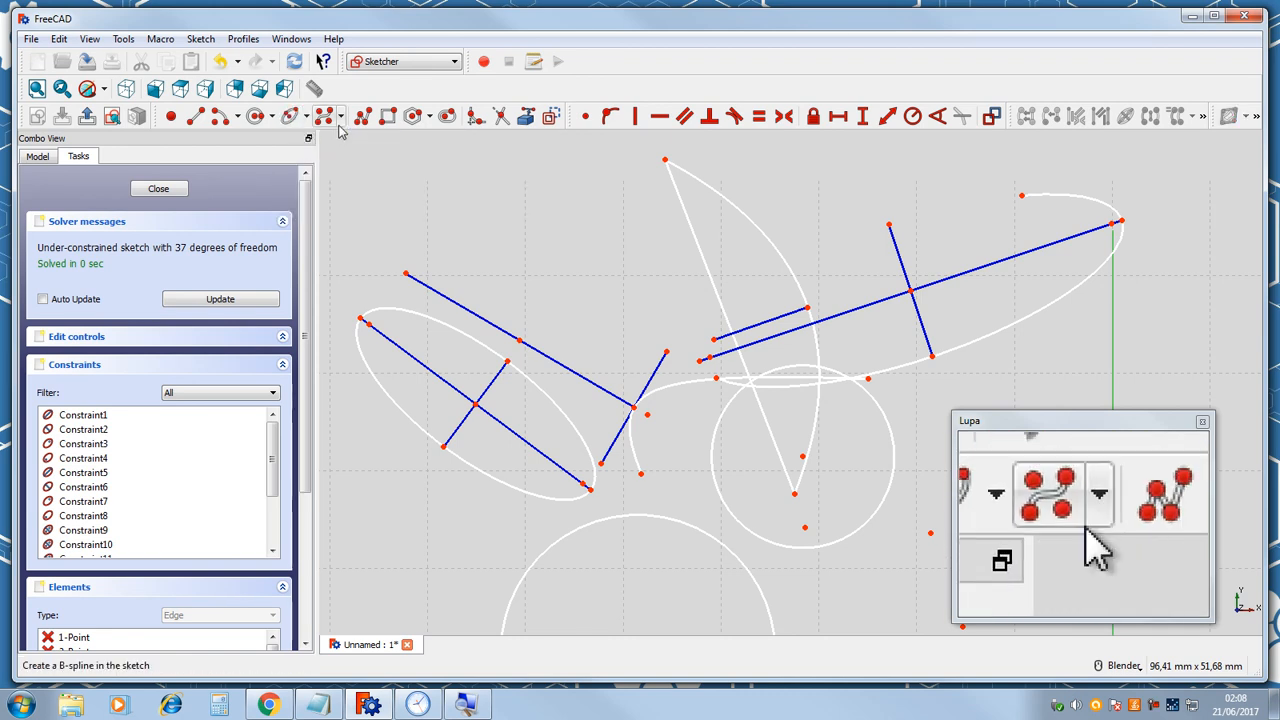
pyautogui.click(342, 116)
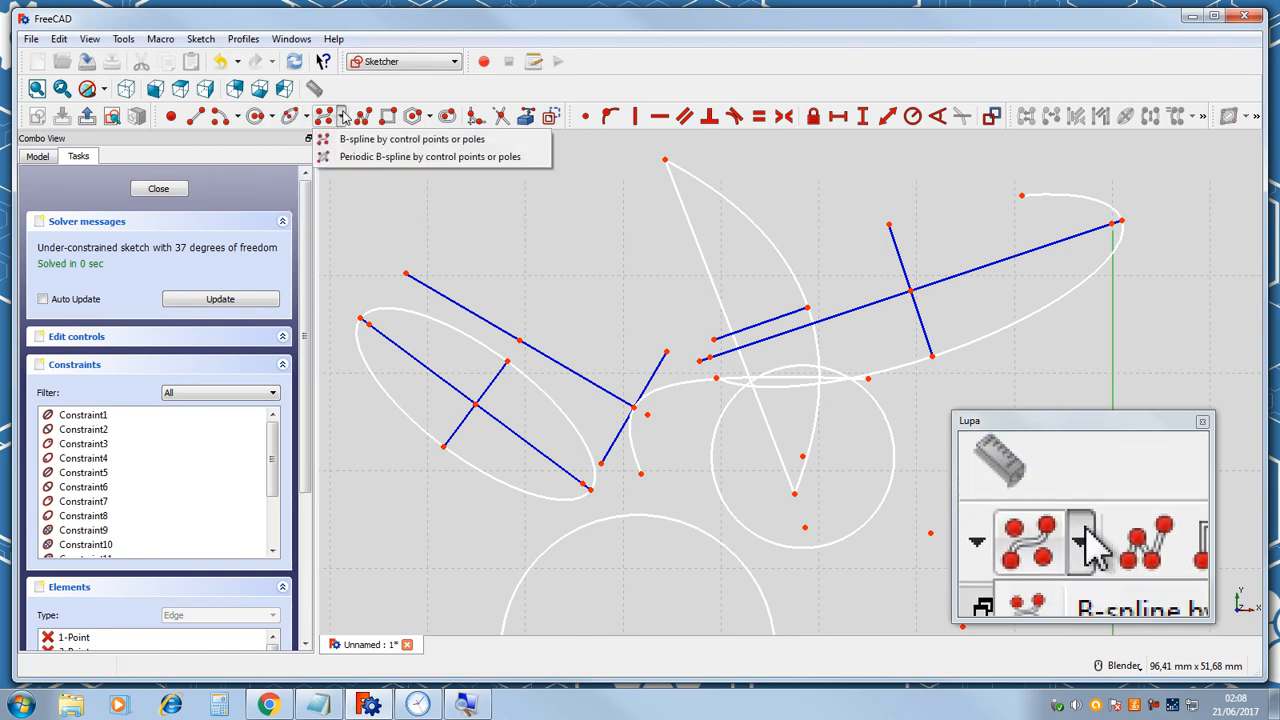
pyautogui.click(342, 116)
pyautogui.click(325, 118)
pyautogui.click(450, 212)
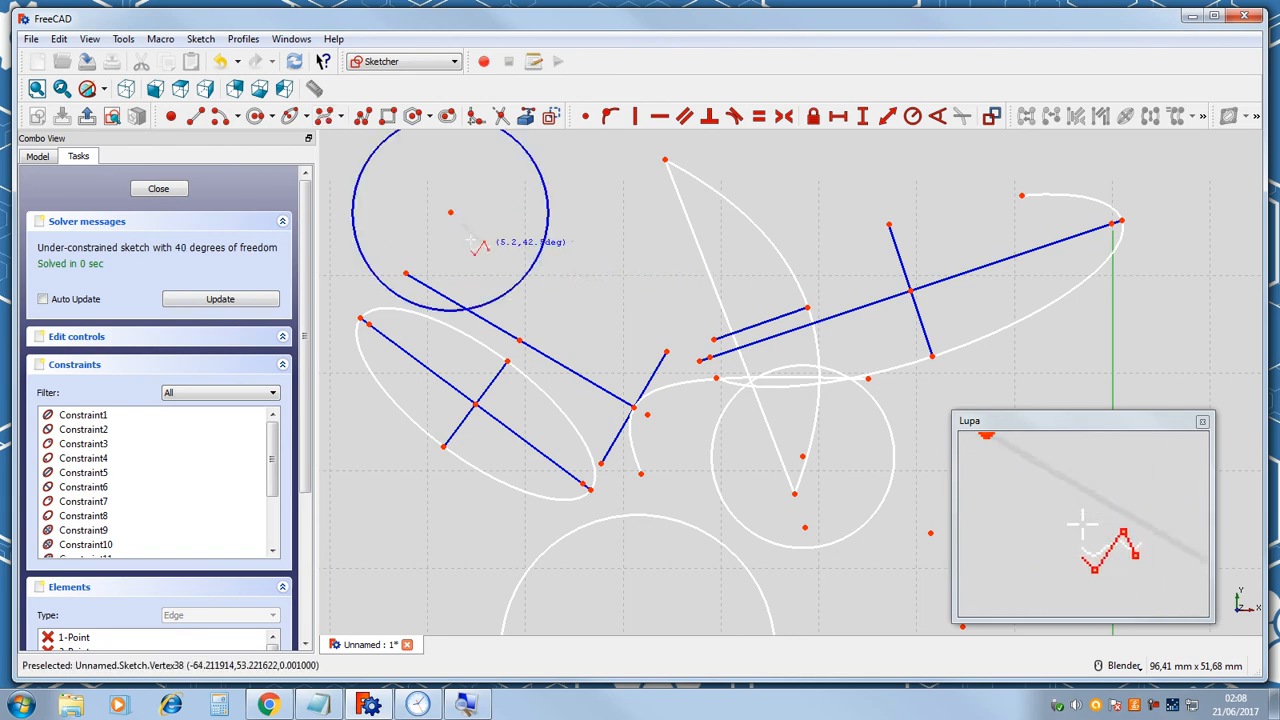
pyautogui.click(608, 292)
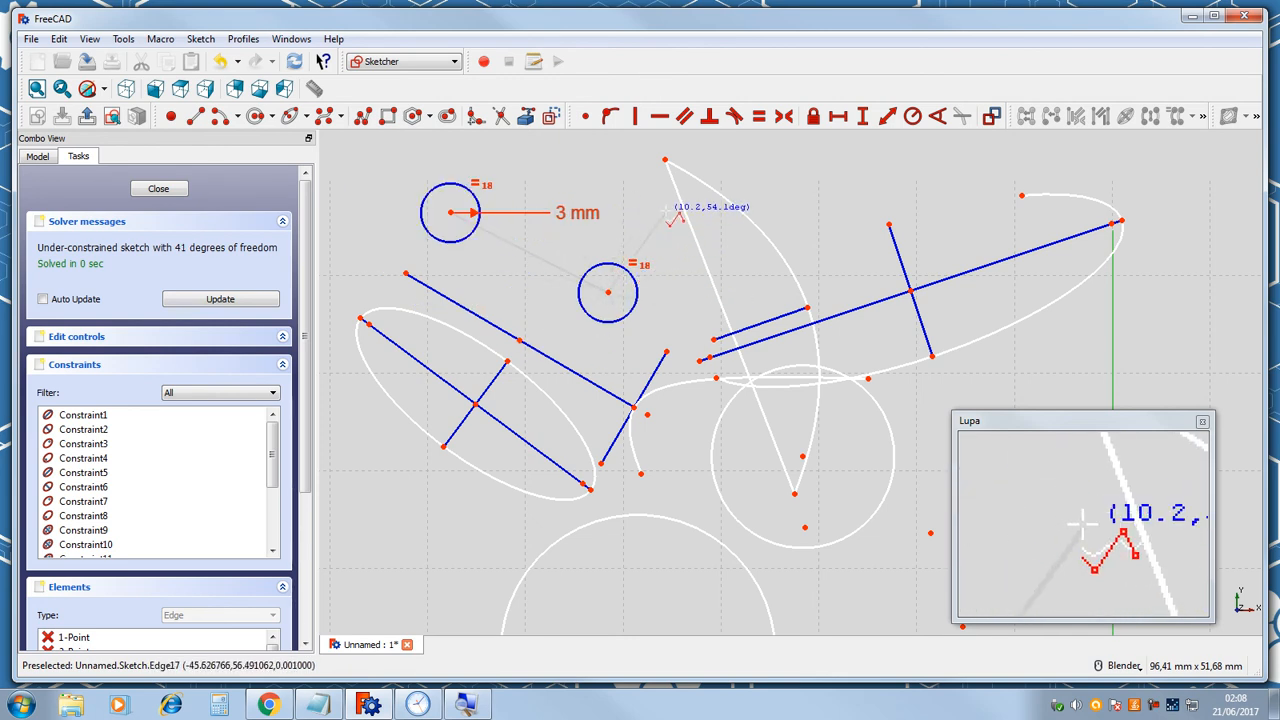
pyautogui.click(796, 199)
pyautogui.click(592, 155)
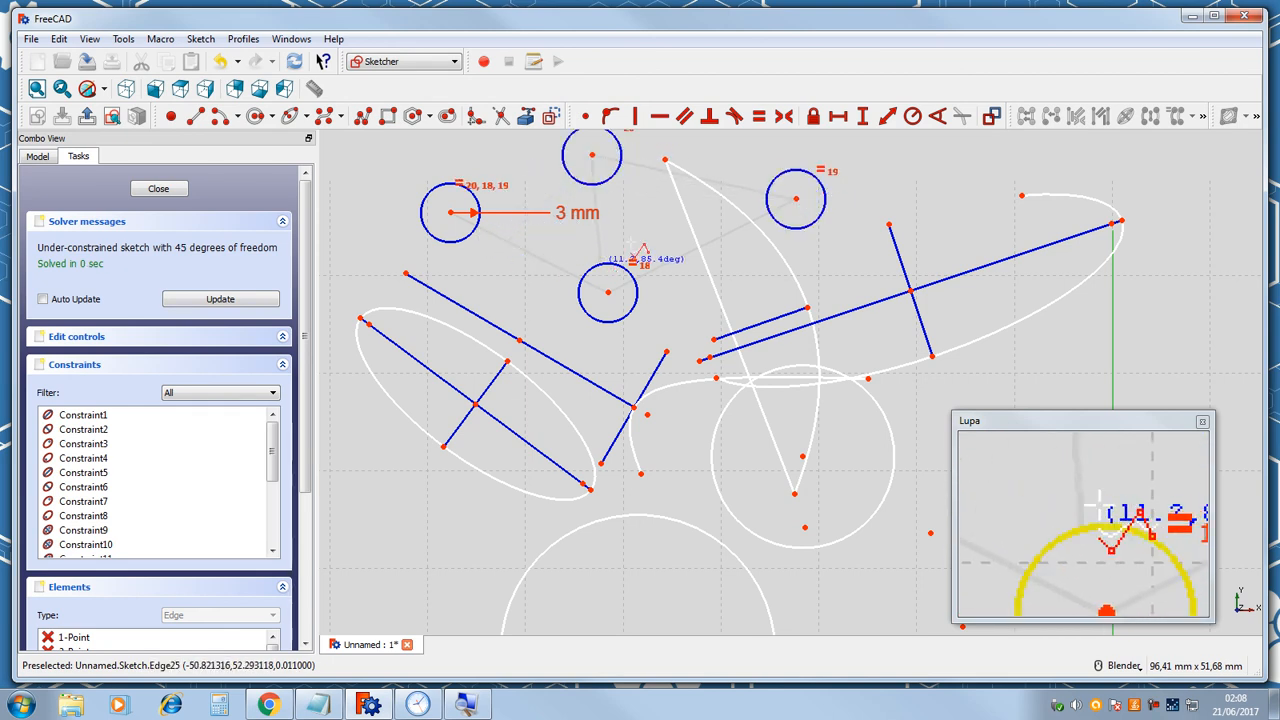
pyautogui.click(450, 213)
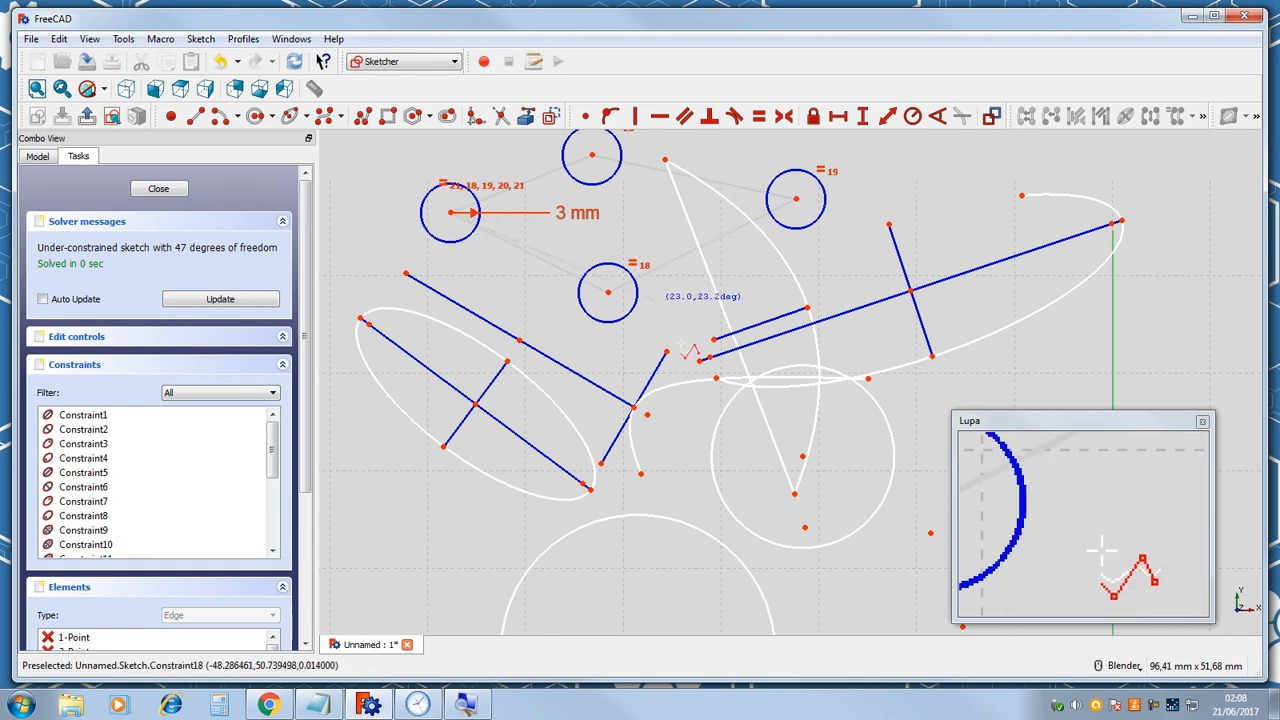
pyautogui.click(457, 543)
pyautogui.click(679, 456)
pyautogui.click(856, 237)
pyautogui.click(966, 238)
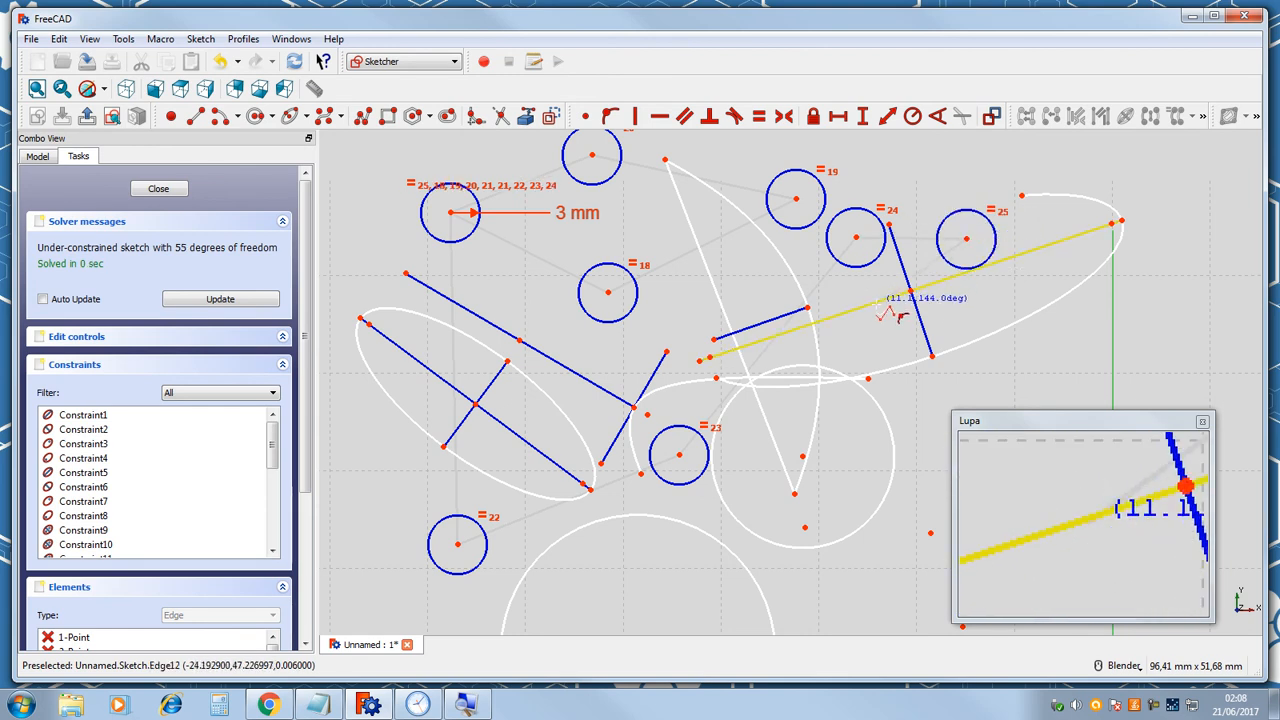
pyautogui.rightClick(880, 305)
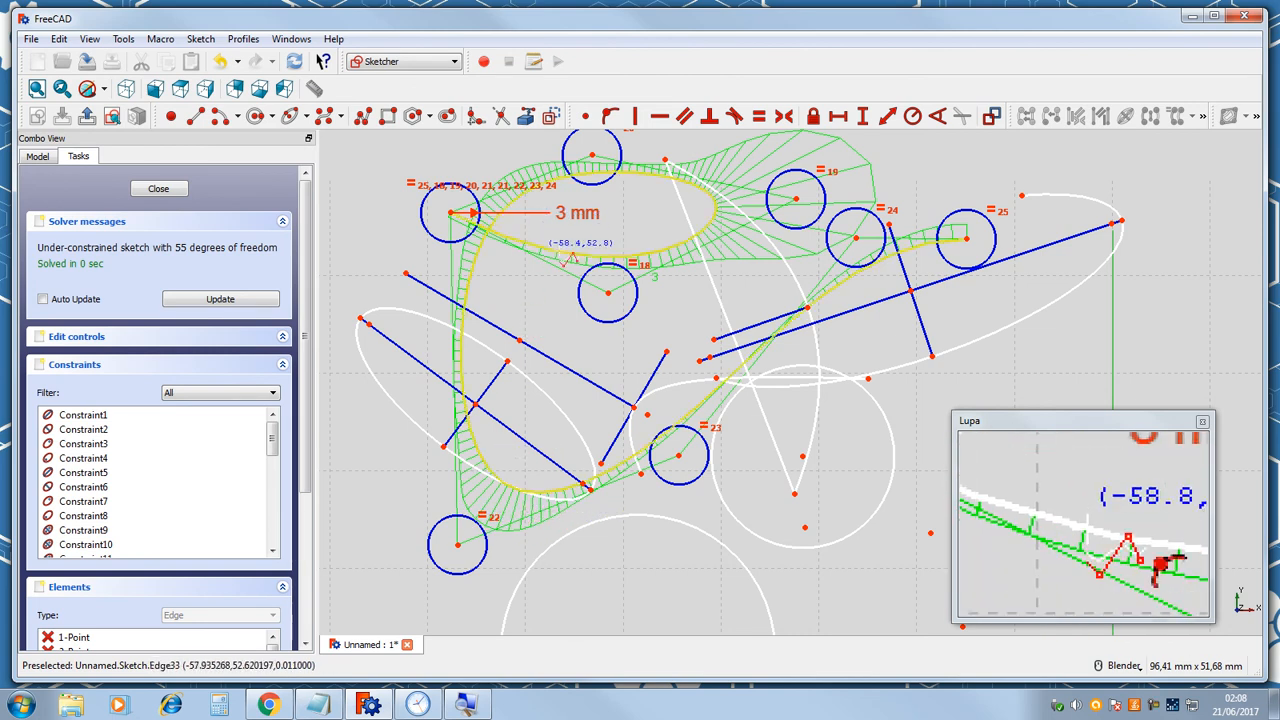
# Zoom in and out to examine the B-spline and its curvature comb.
pyautogui.scroll(2, 600, 215)
pyautogui.scroll(-5, 603, 212)
pyautogui.scroll(5, 605, 212)
pyautogui.scroll(-2, 926, 314)
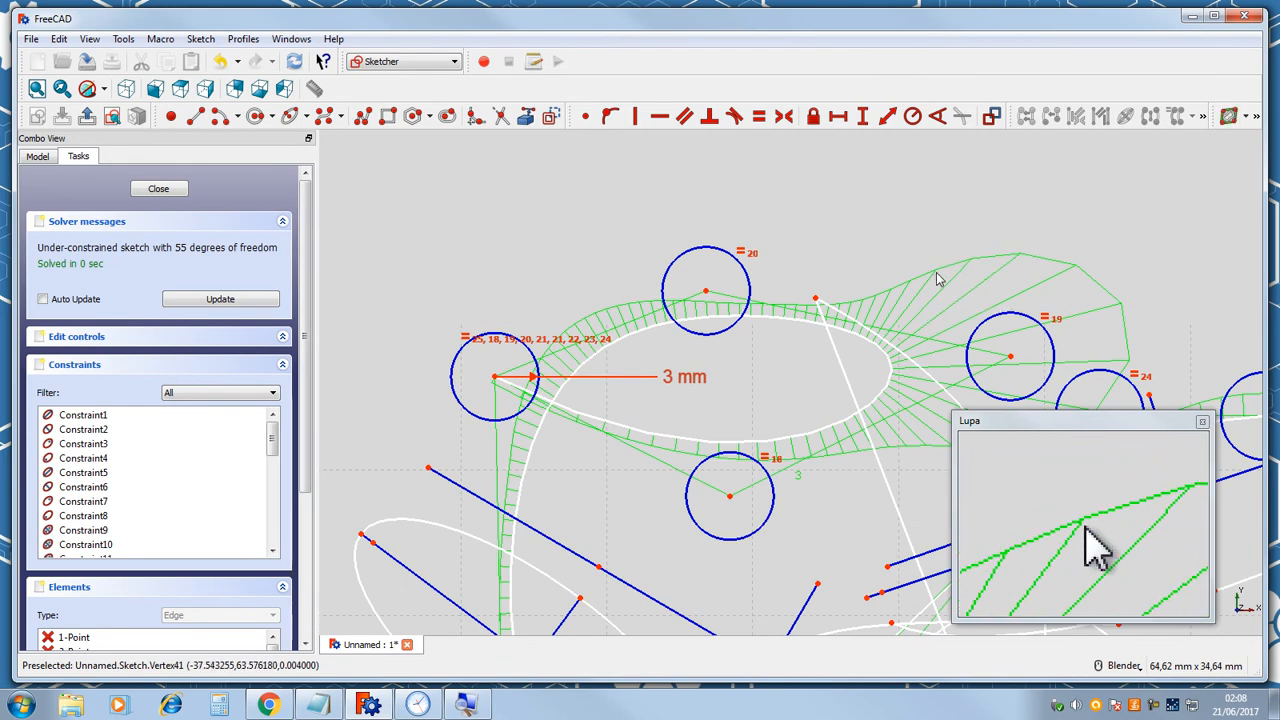
pyautogui.scroll(-3, 938, 279)
pyautogui.scroll(2, 945, 272)
pyautogui.scroll(-2, 950, 268)
pyautogui.scroll(2, 958, 262)
pyautogui.scroll(2, 962, 259)
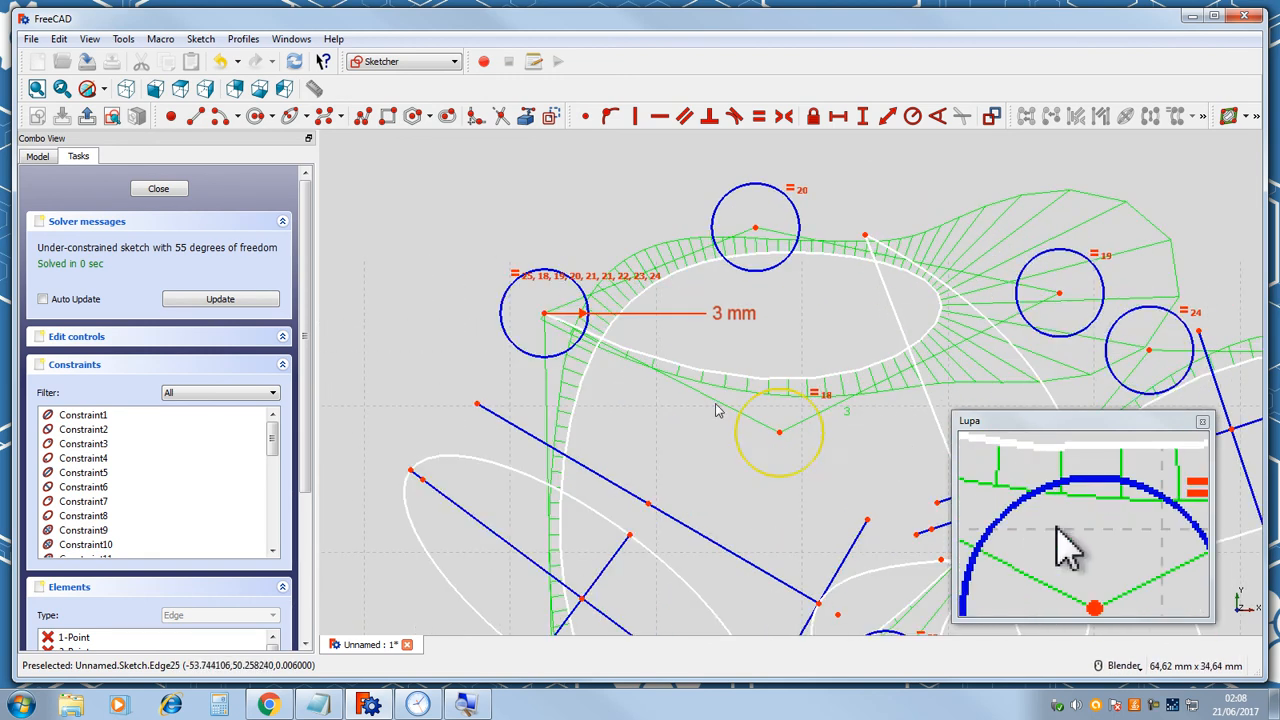
pyautogui.scroll(-4, 535, 388)
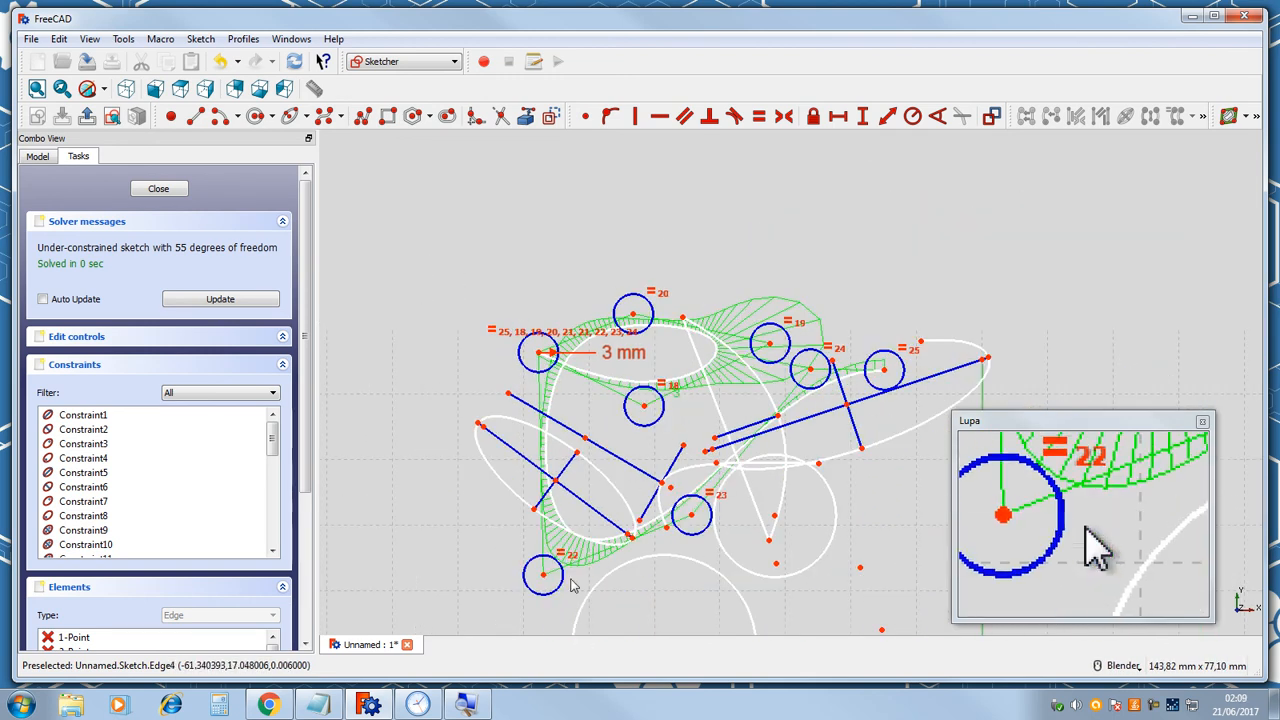
pyautogui.scroll(4, 572, 586)
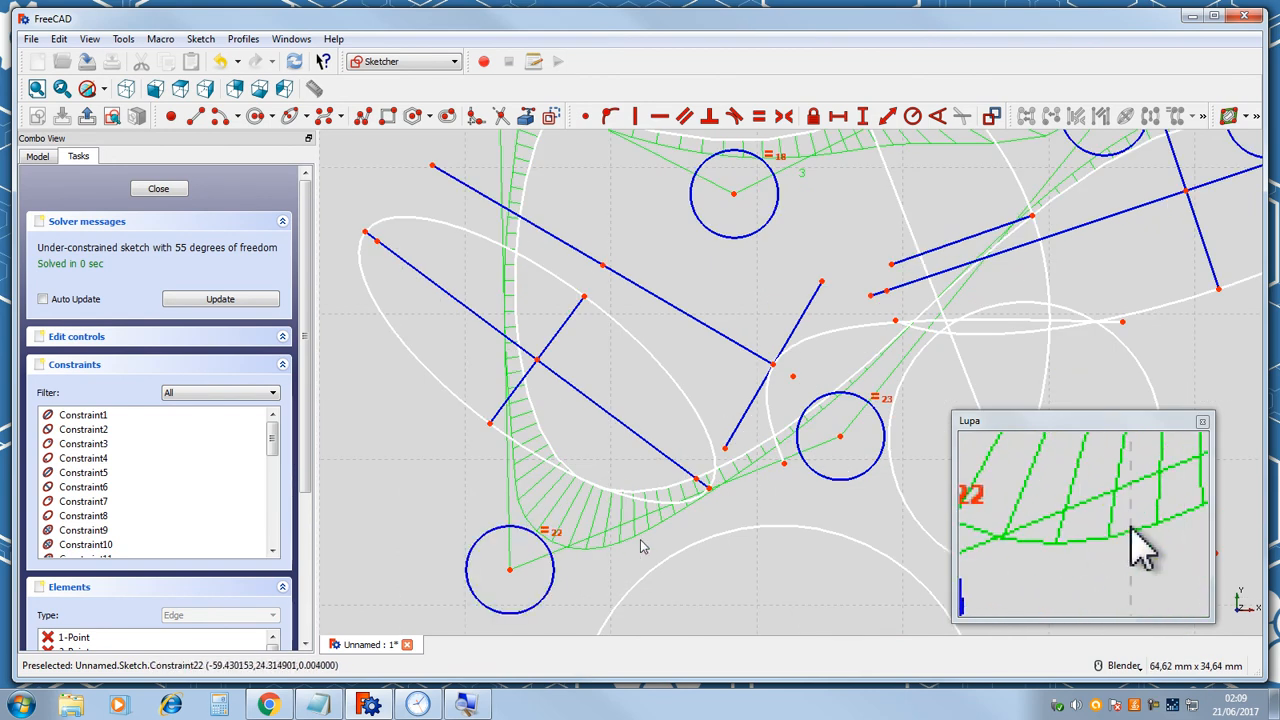
pyautogui.scroll(-4, 875, 341)
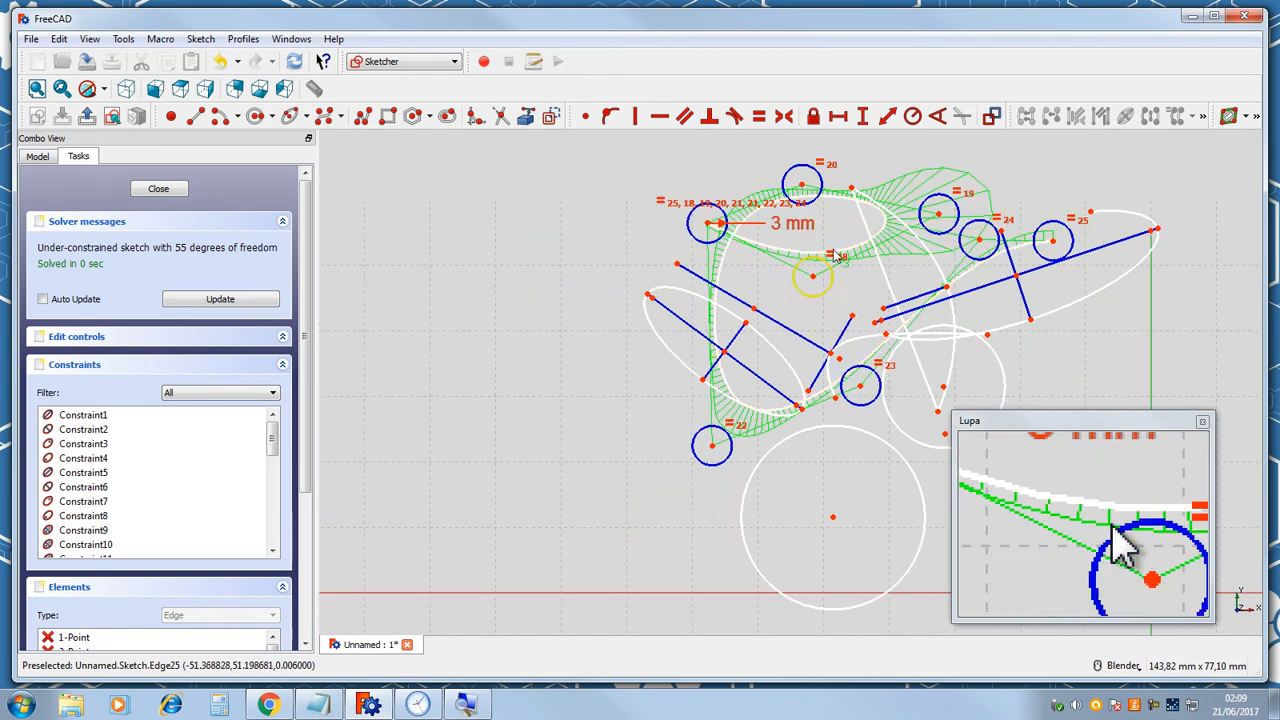
pyautogui.scroll(4, 858, 256)
pyautogui.scroll(-2, 845, 250)
pyautogui.scroll(-2, 843, 248)
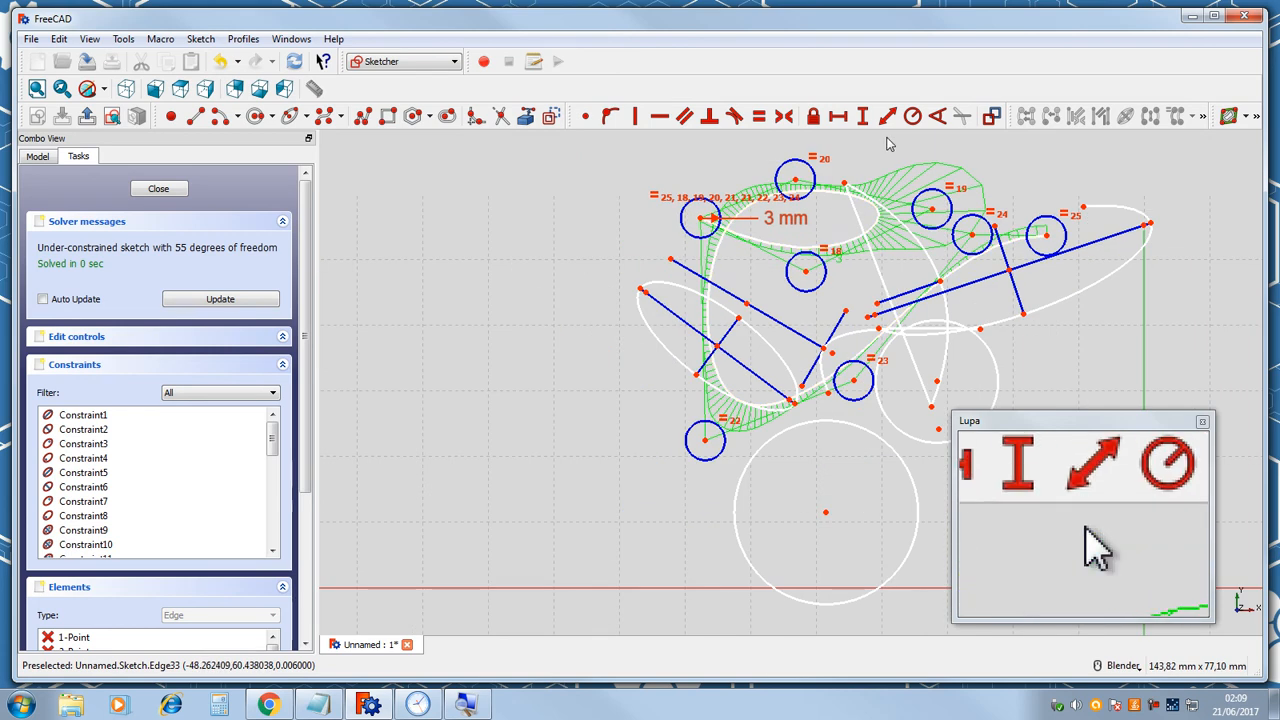
pyautogui.scroll(2, 888, 140)
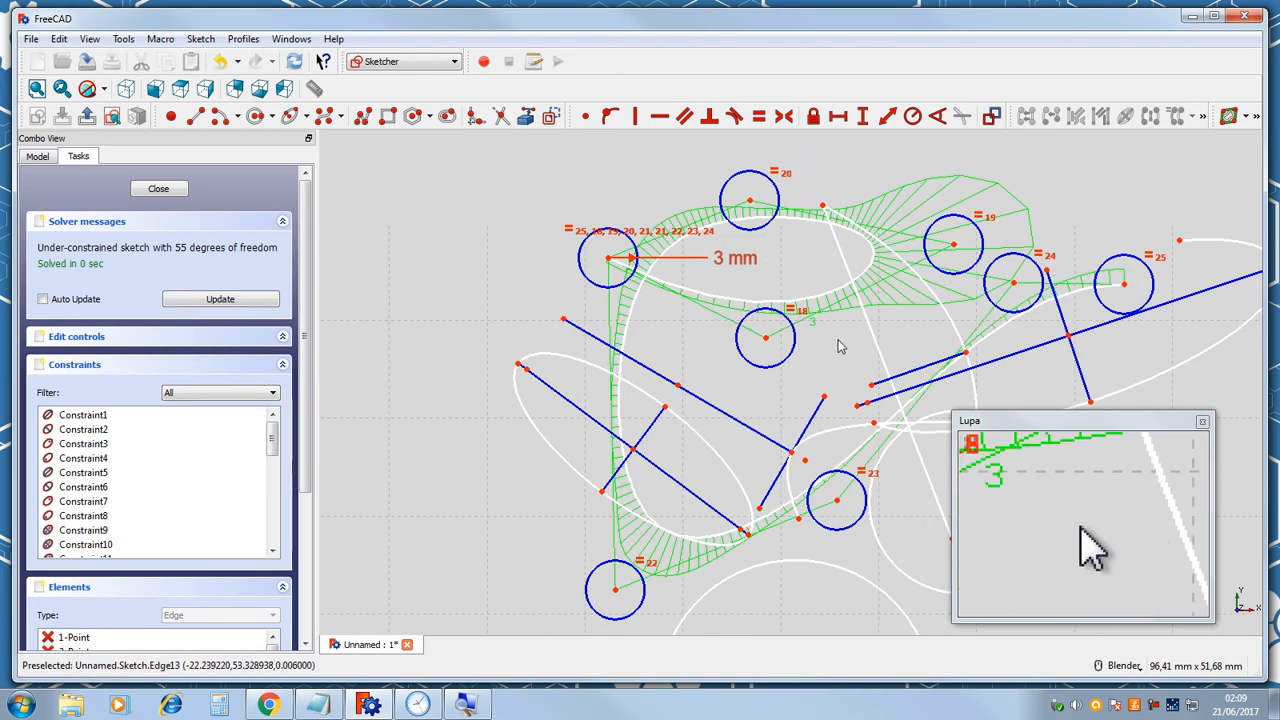
# Undo the B-spline and delete all remaining geometry in the sketch.
pyautogui.hotkey('ctrl', 'z')
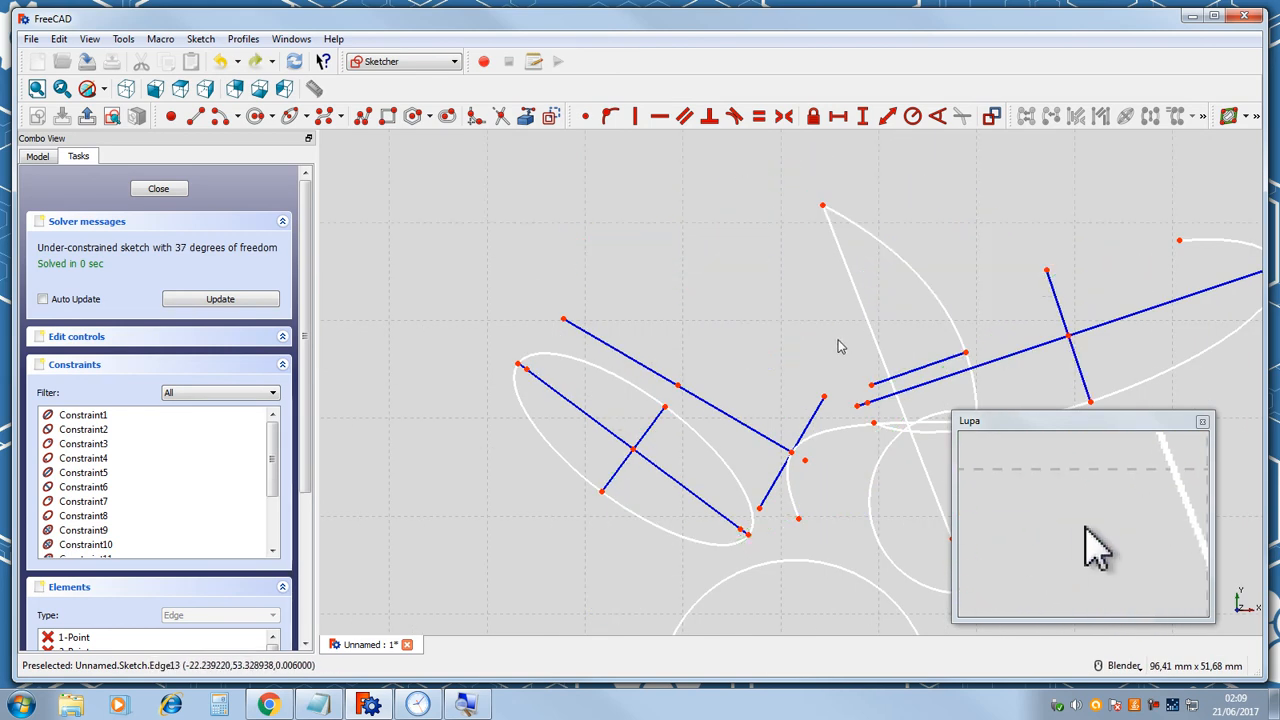
pyautogui.scroll(-4, 794, 356)
pyautogui.moveTo(1031, 240)
pyautogui.mouseDown()
pyautogui.moveTo(900, 306)
pyautogui.moveTo(593, 586)
pyautogui.mouseUp()
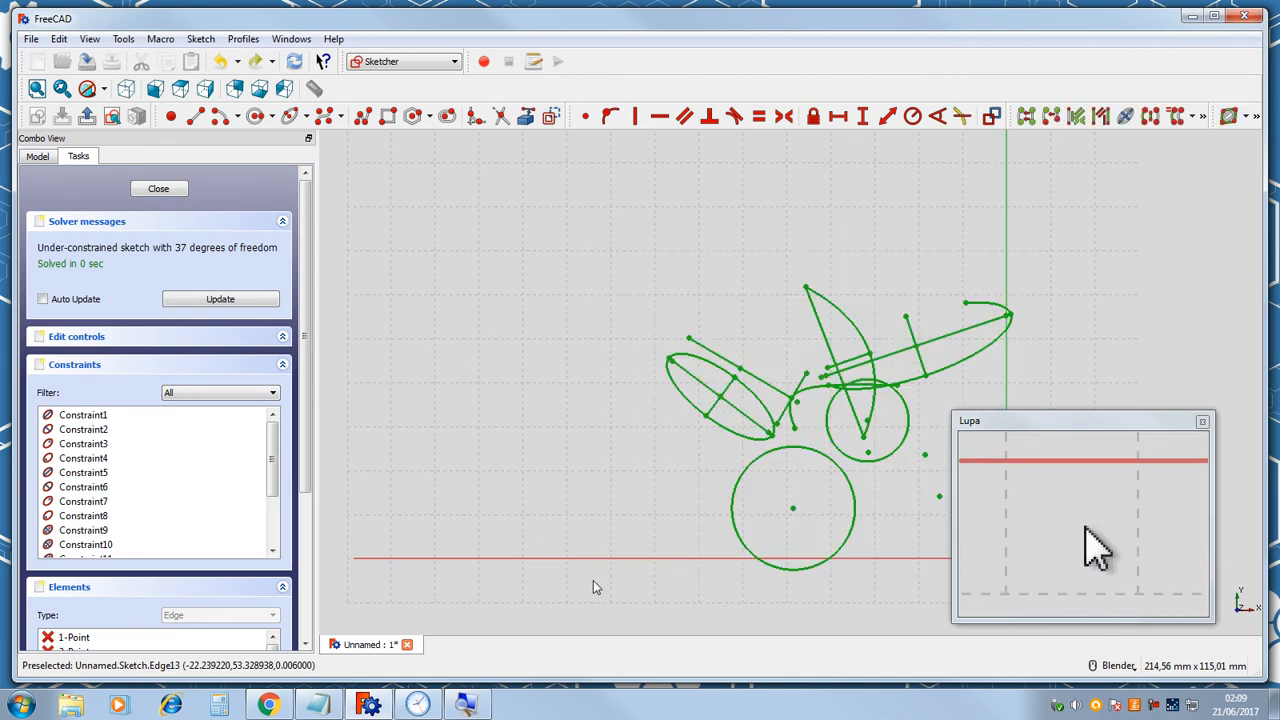
pyautogui.press('Delete')
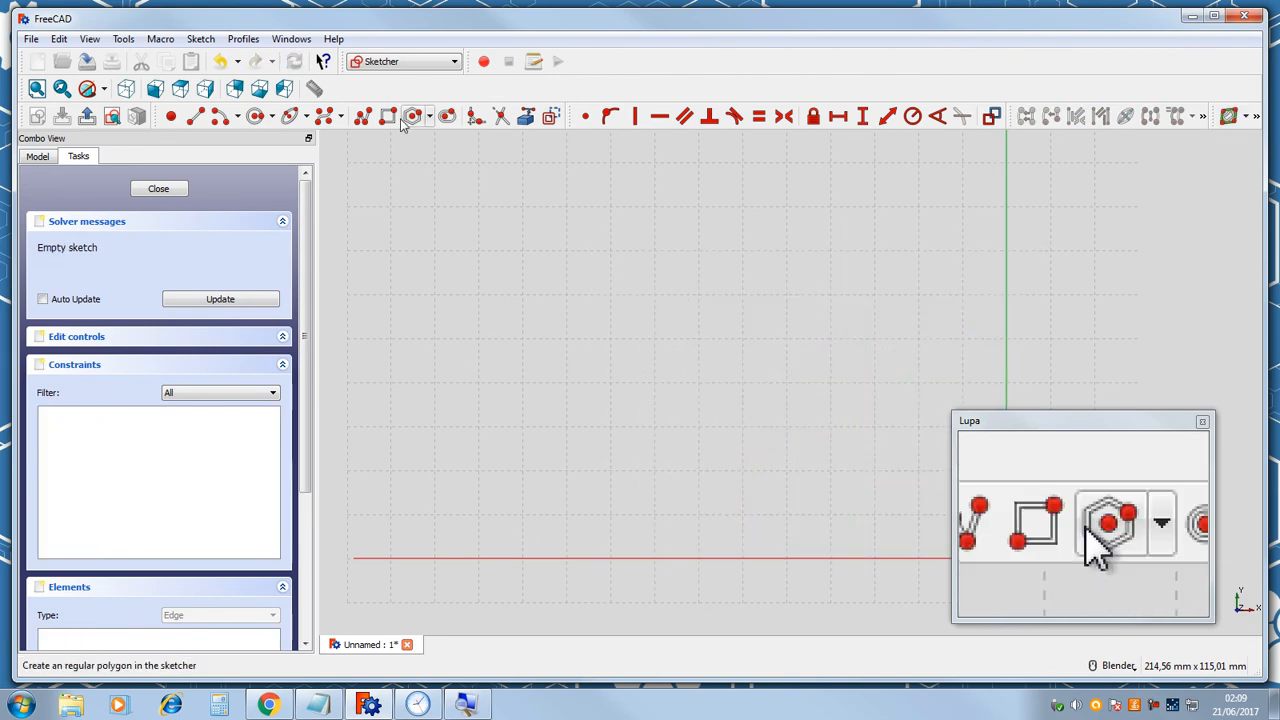
# Draw an open B-spline by four control points forming a curved arc.
pyautogui.click(323, 116)
pyautogui.click(548, 337)
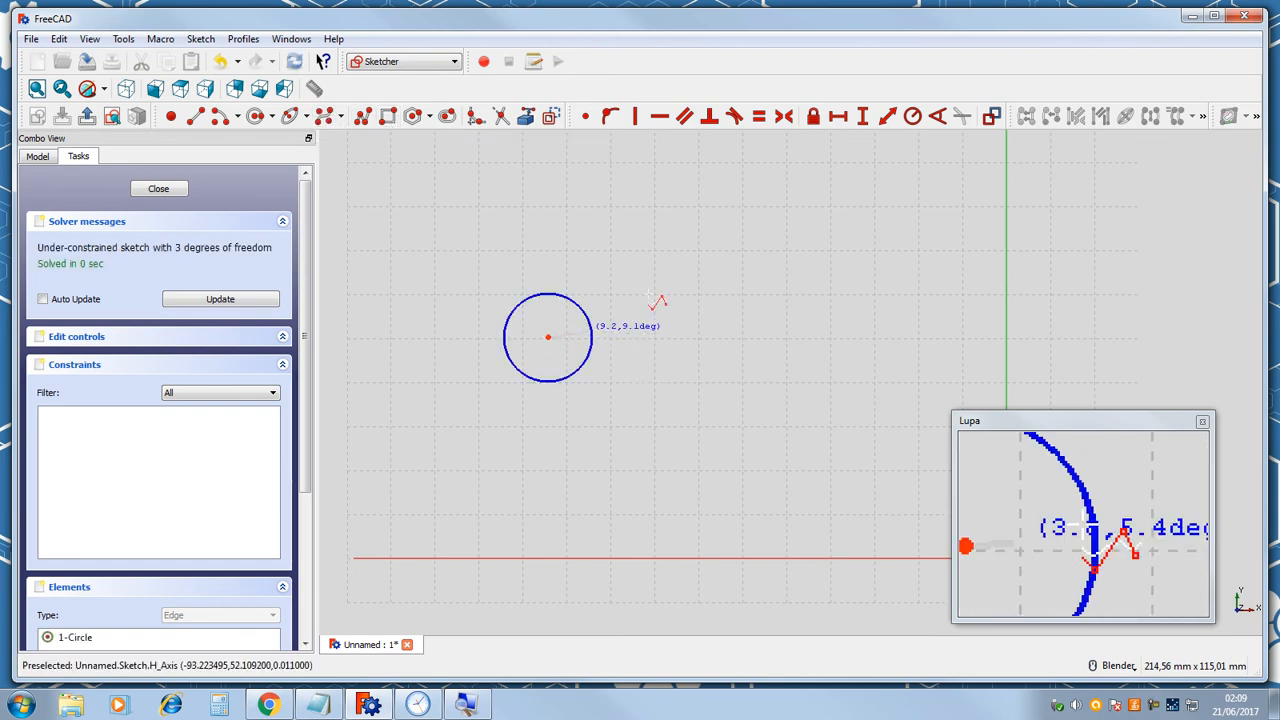
pyautogui.click(773, 210)
pyautogui.click(897, 423)
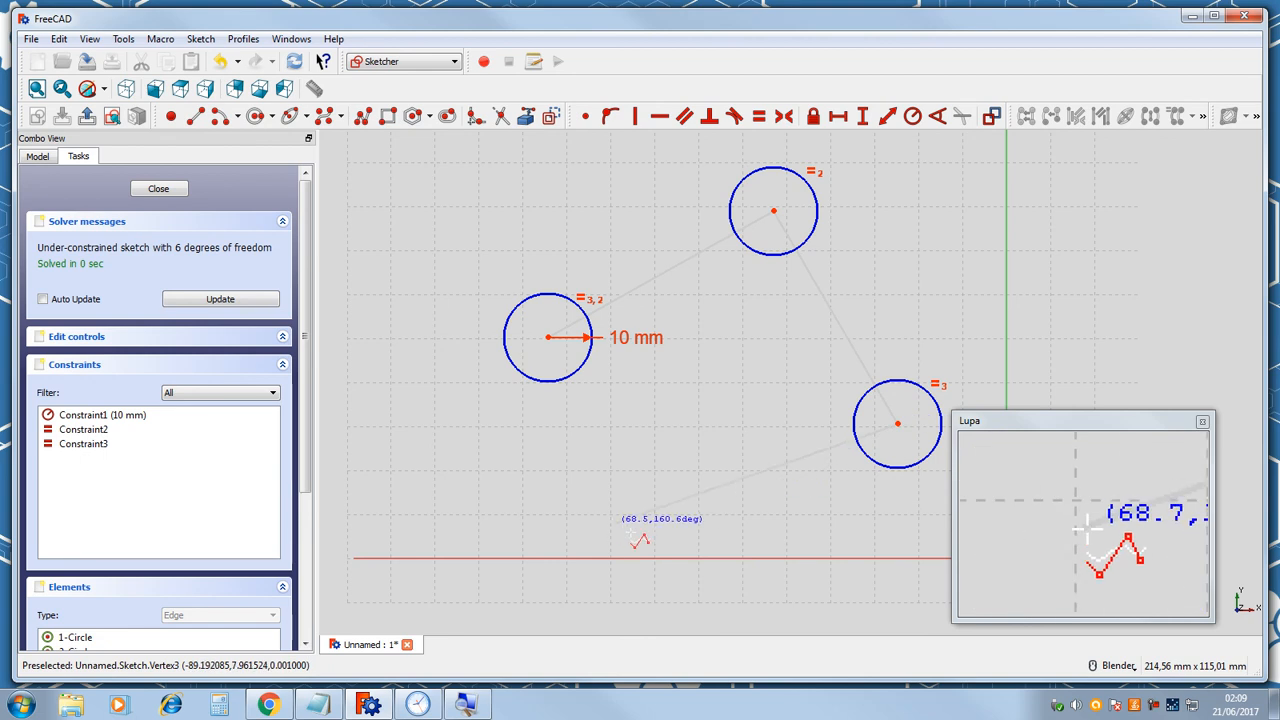
pyautogui.click(658, 535)
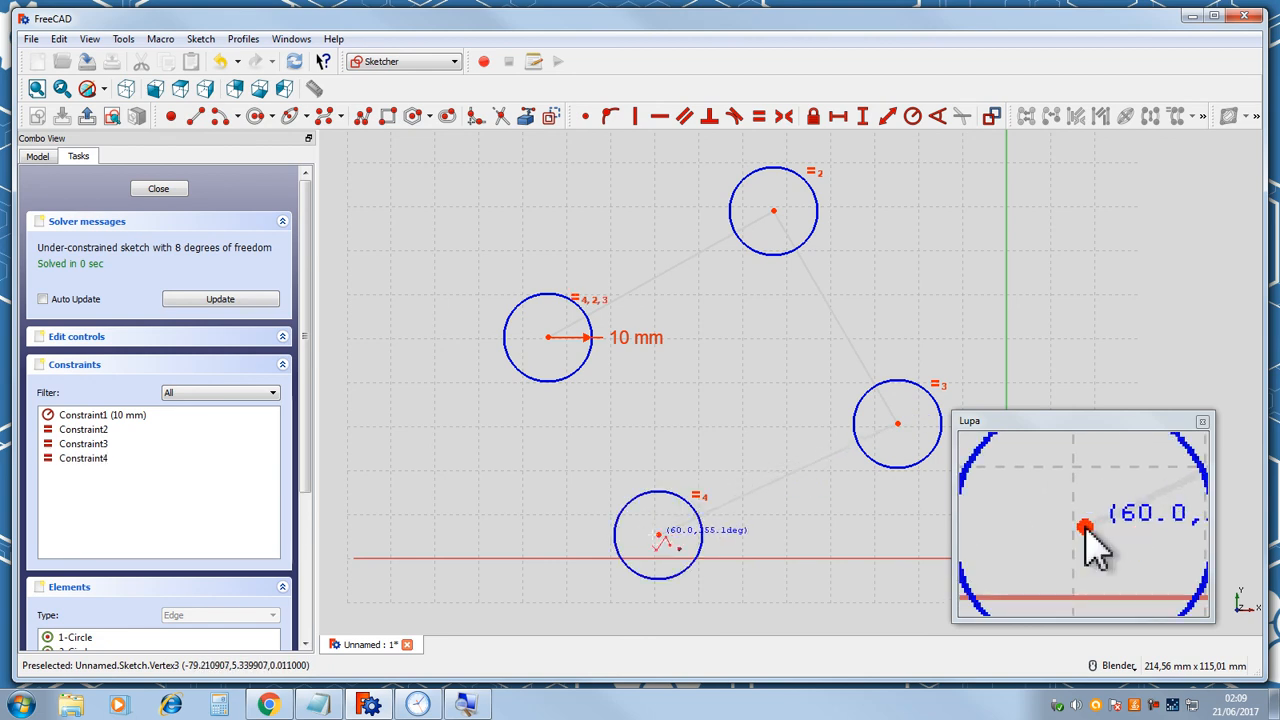
pyautogui.rightClick(593, 524)
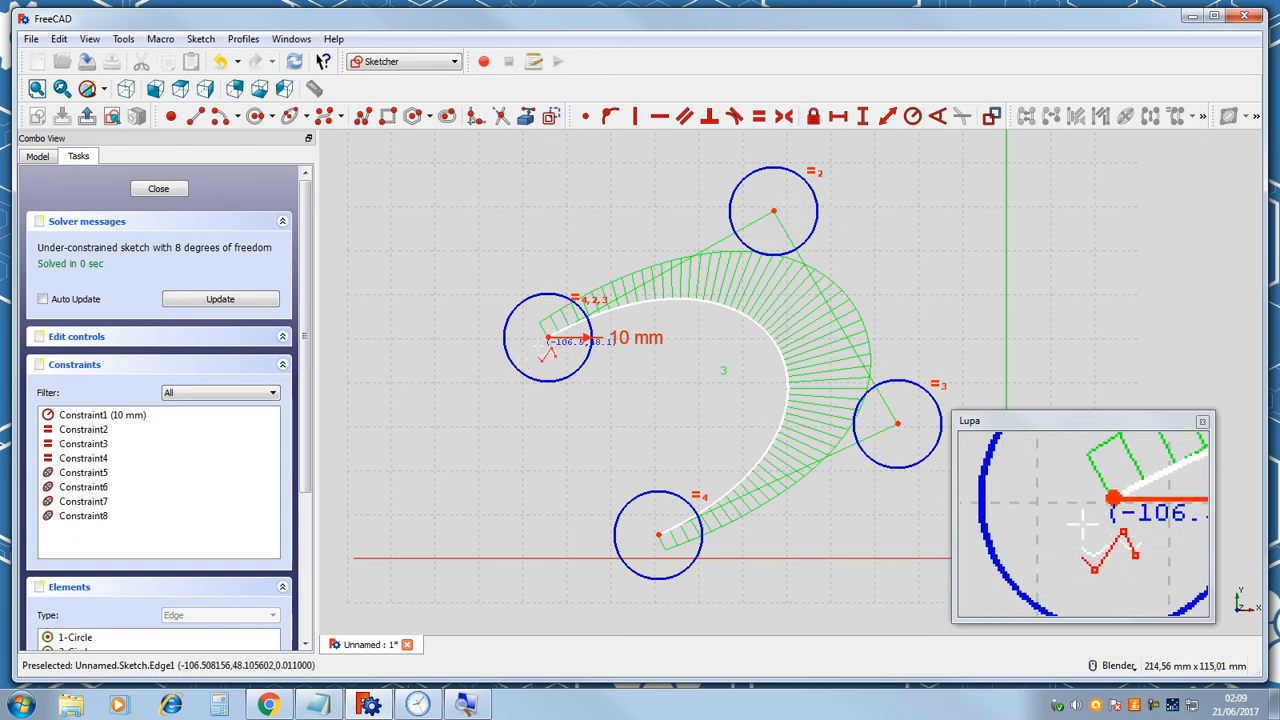
# Reshape the B-spline by dragging its first and second control points.
pyautogui.moveTo(548, 342); pyautogui.dragTo(458, 326)
pyautogui.moveTo(790, 210)
pyautogui.mouseDown()
pyautogui.moveTo(768, 212)
pyautogui.moveTo(671, 300)
pyautogui.moveTo(780, 209)
pyautogui.mouseUp()
pyautogui.moveTo(842, 183); pyautogui.dragTo(767, 165)
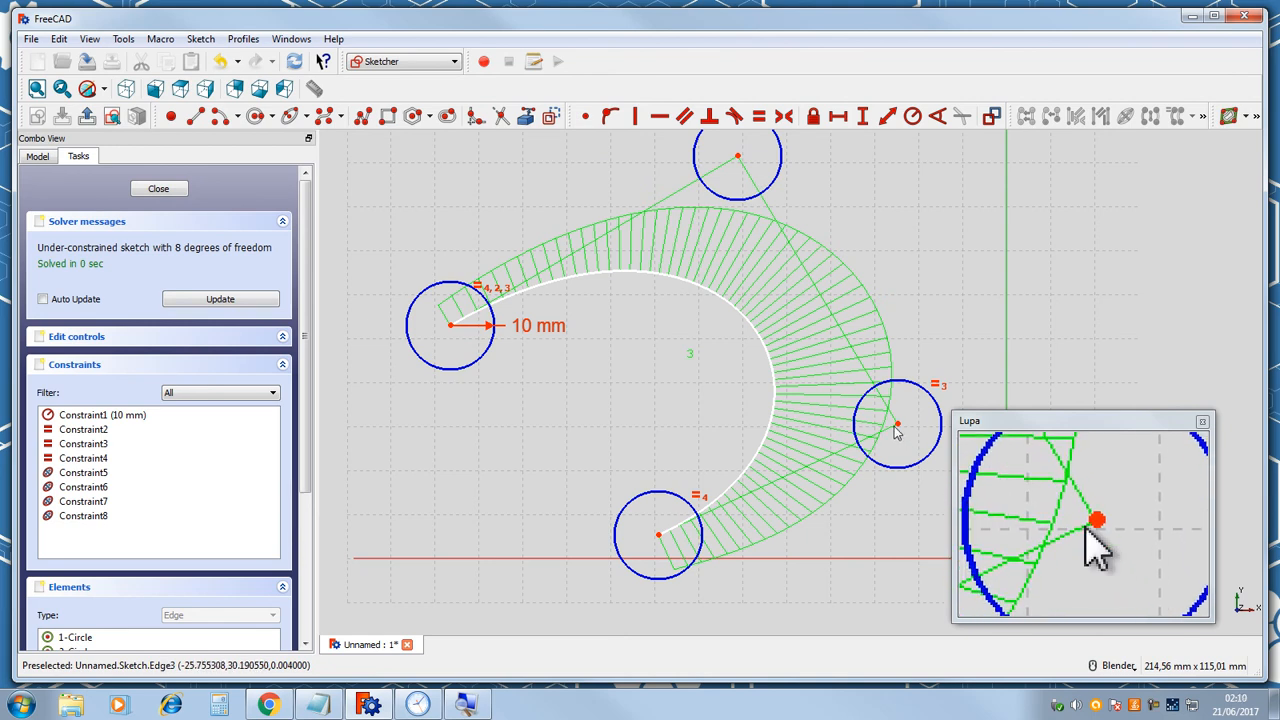
# Drag the B-spline's right and top control points to new positions and close the sketch.
pyautogui.moveTo(897, 430); pyautogui.dragTo(963, 415)
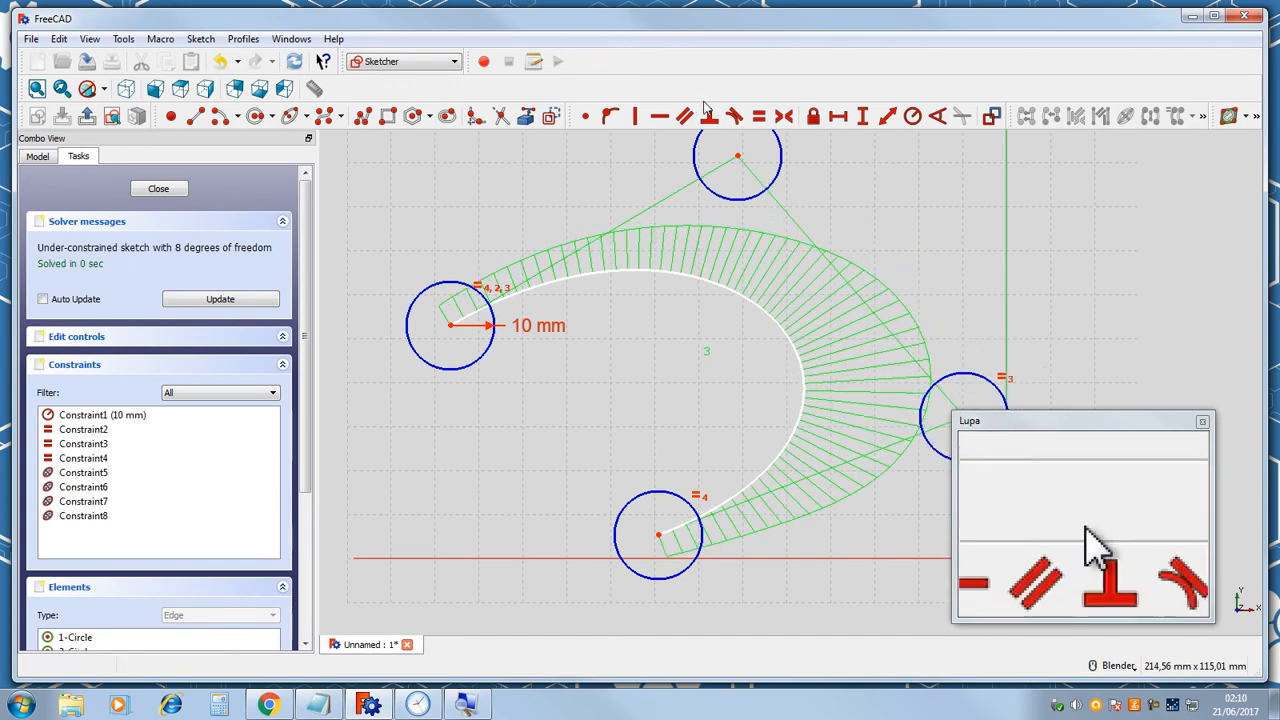
pyautogui.moveTo(741, 160)
pyautogui.mouseDown()
pyautogui.moveTo(710, 208)
pyautogui.moveTo(708, 142)
pyautogui.moveTo(720, 150)
pyautogui.mouseUp()
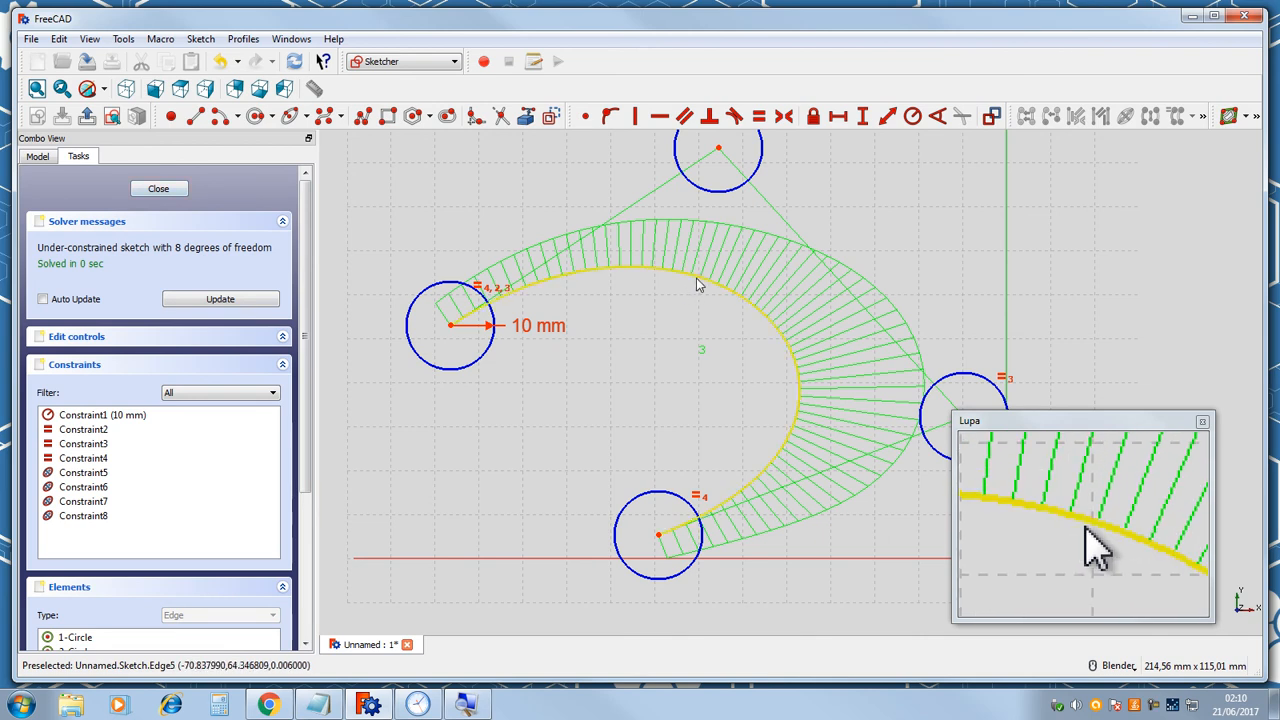
pyautogui.click(159, 189)
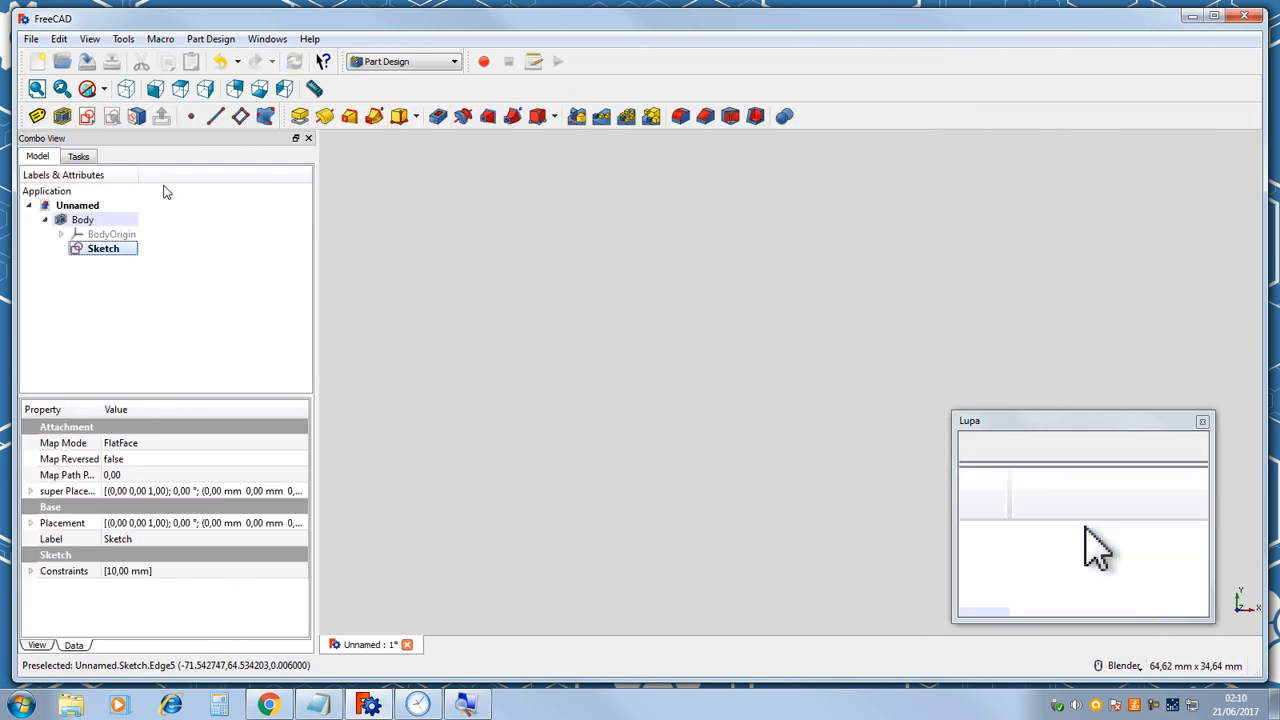
# Examine the finished B-spline outside the sketch, then reopen the sketch for editing.
pyautogui.scroll(-12, 594, 360)
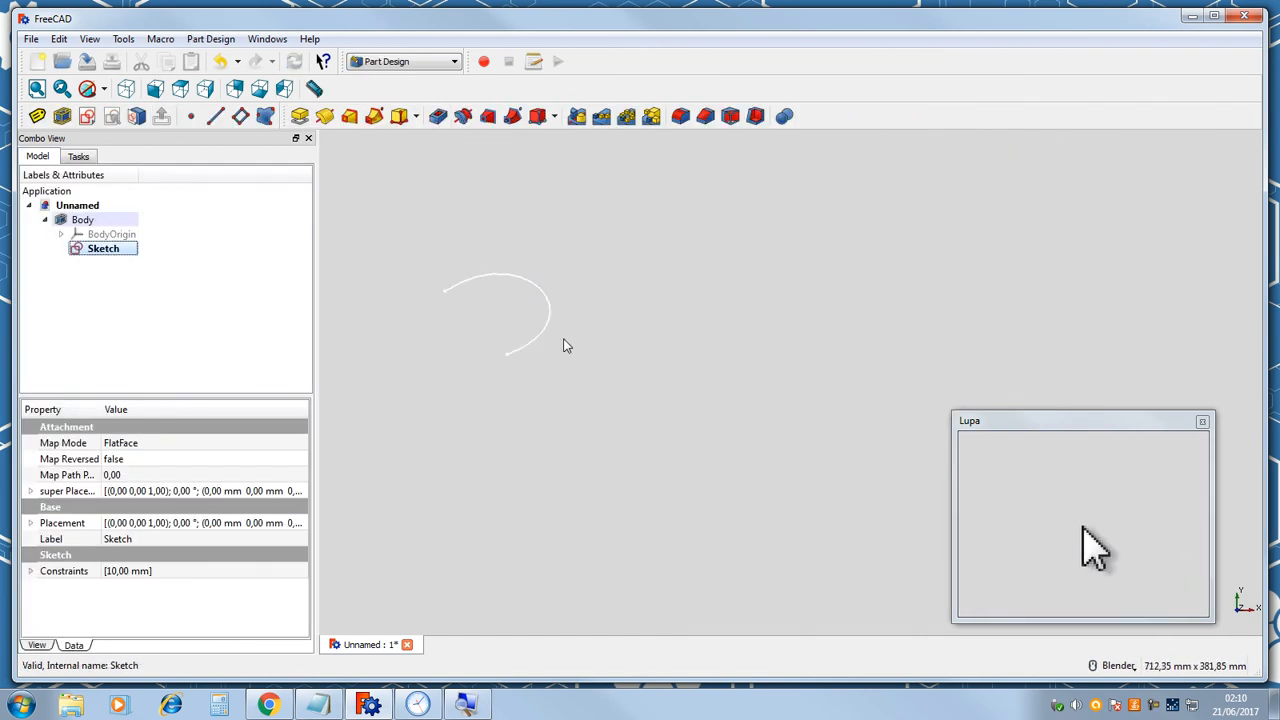
pyautogui.scroll(8, 421, 283)
pyautogui.scroll(-2, 573, 308)
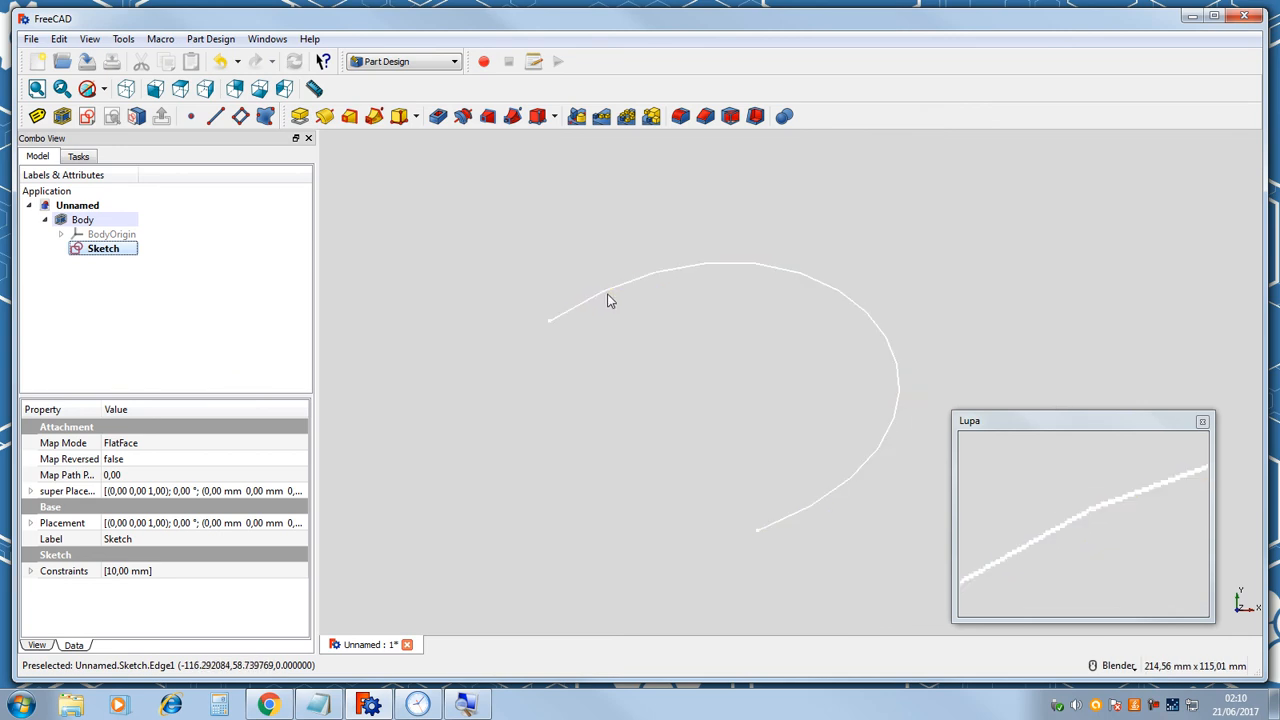
pyautogui.click(655, 274)
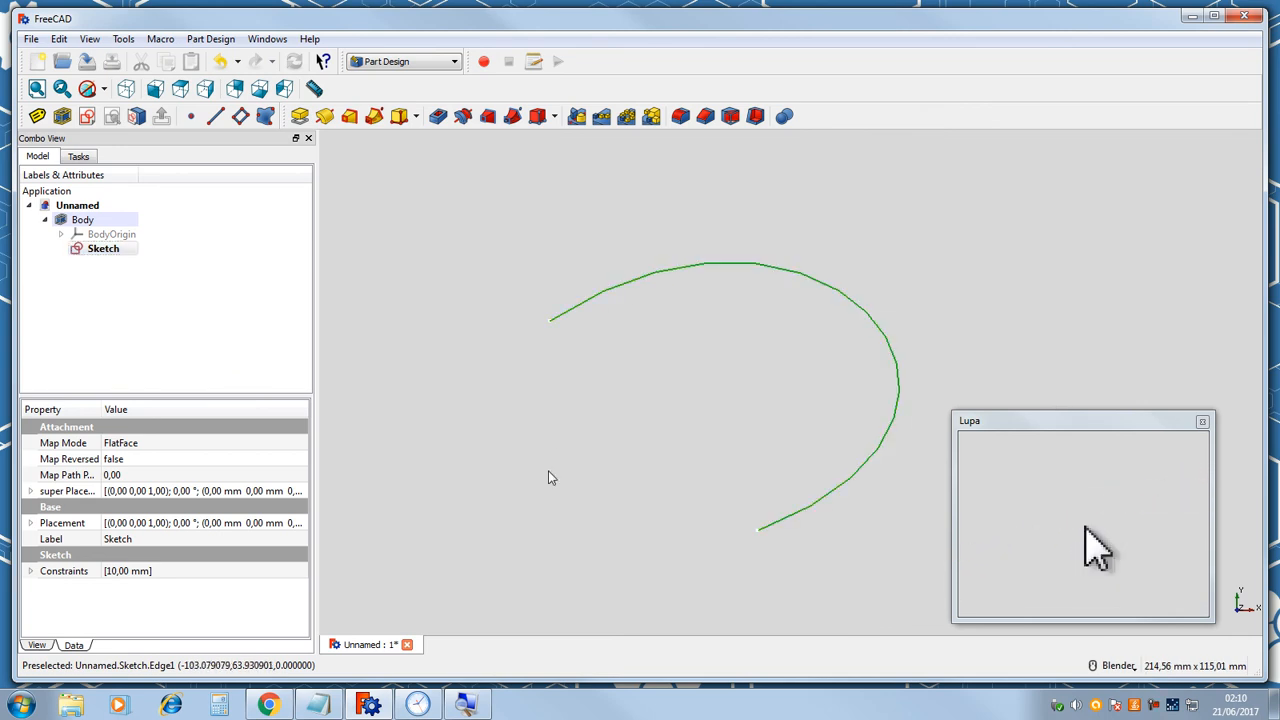
pyautogui.doubleClick(115, 250)
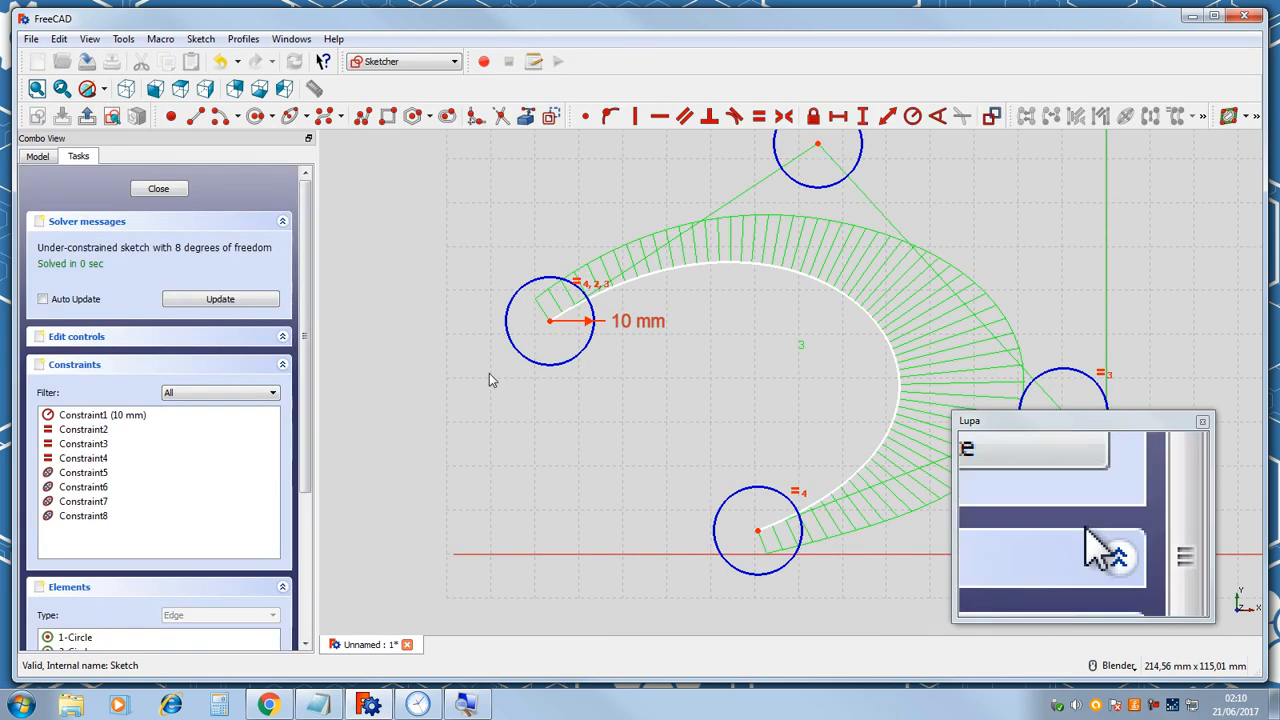
# Drag the B-spline's top and right control points to reshape the curve.
pyautogui.scroll(-2, 754, 289)
pyautogui.scroll(1, 790, 240)
pyautogui.scroll(-2, 828, 197)
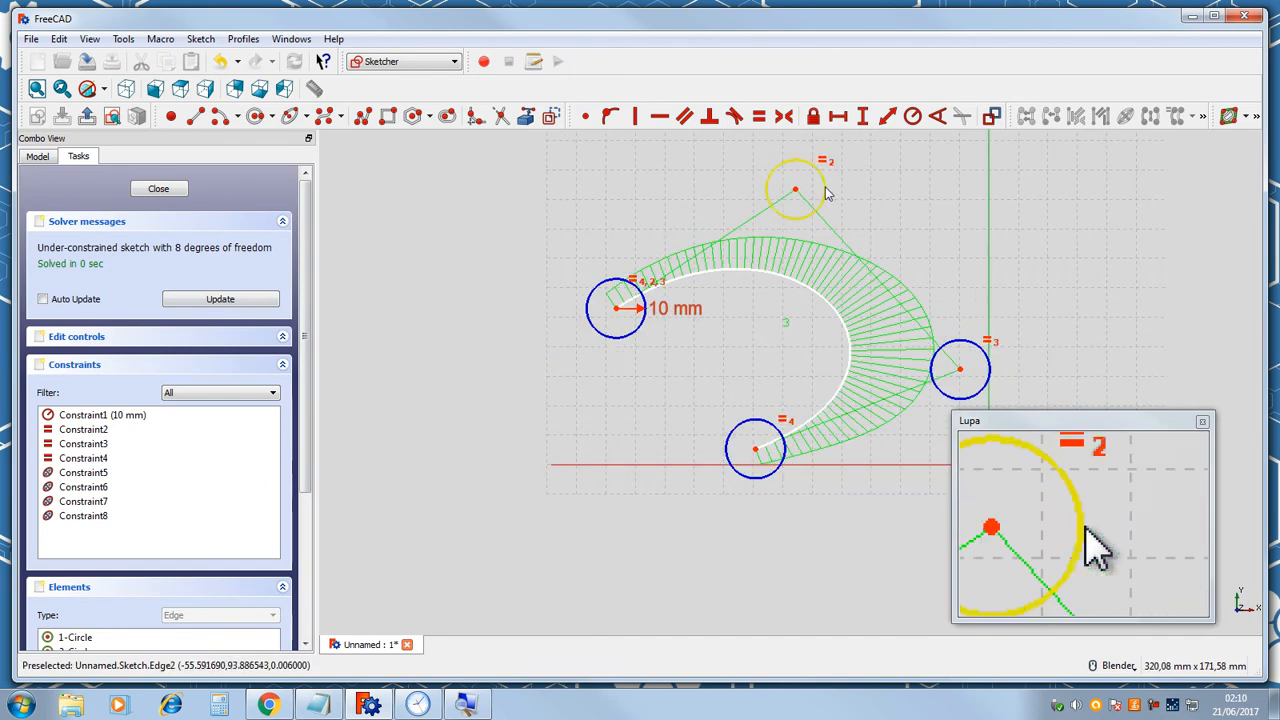
pyautogui.moveTo(800, 190)
pyautogui.mouseDown()
pyautogui.moveTo(757, 251)
pyautogui.moveTo(651, 145)
pyautogui.moveTo(757, 150)
pyautogui.moveTo(655, 222)
pyautogui.moveTo(780, 158)
pyautogui.moveTo(742, 125)
pyautogui.moveTo(717, 160)
pyautogui.mouseUp()
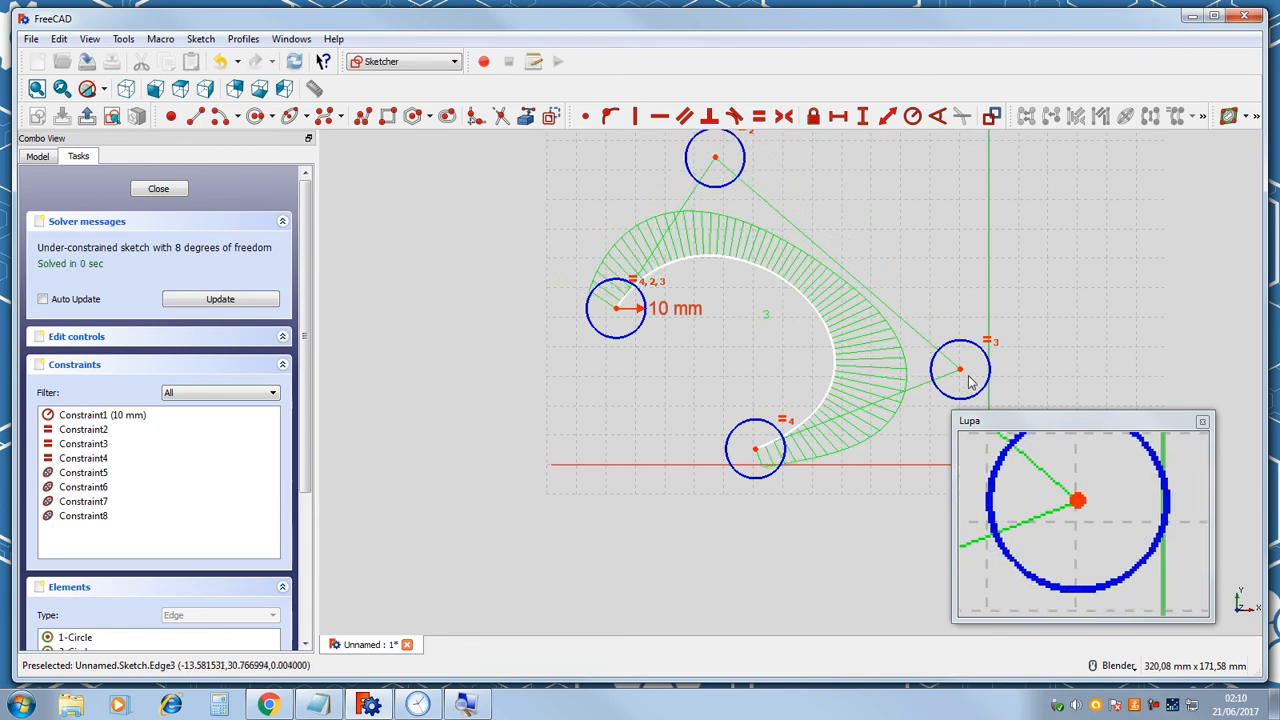
pyautogui.moveTo(962, 373)
pyautogui.mouseDown()
pyautogui.moveTo(851, 397)
pyautogui.moveTo(976, 322)
pyautogui.mouseUp()
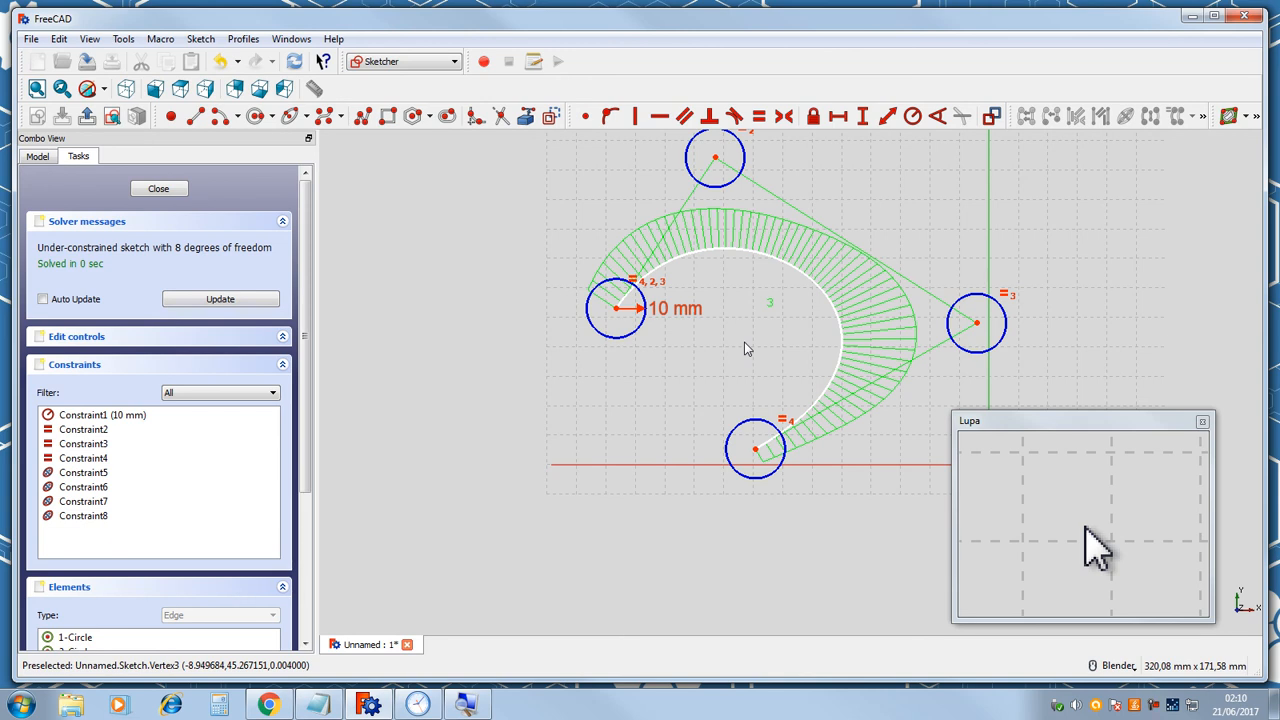
# Undo the control-point moves and the B-spline itself, leaving the sketch empty.
pyautogui.hotkey('ctrl', 'z')
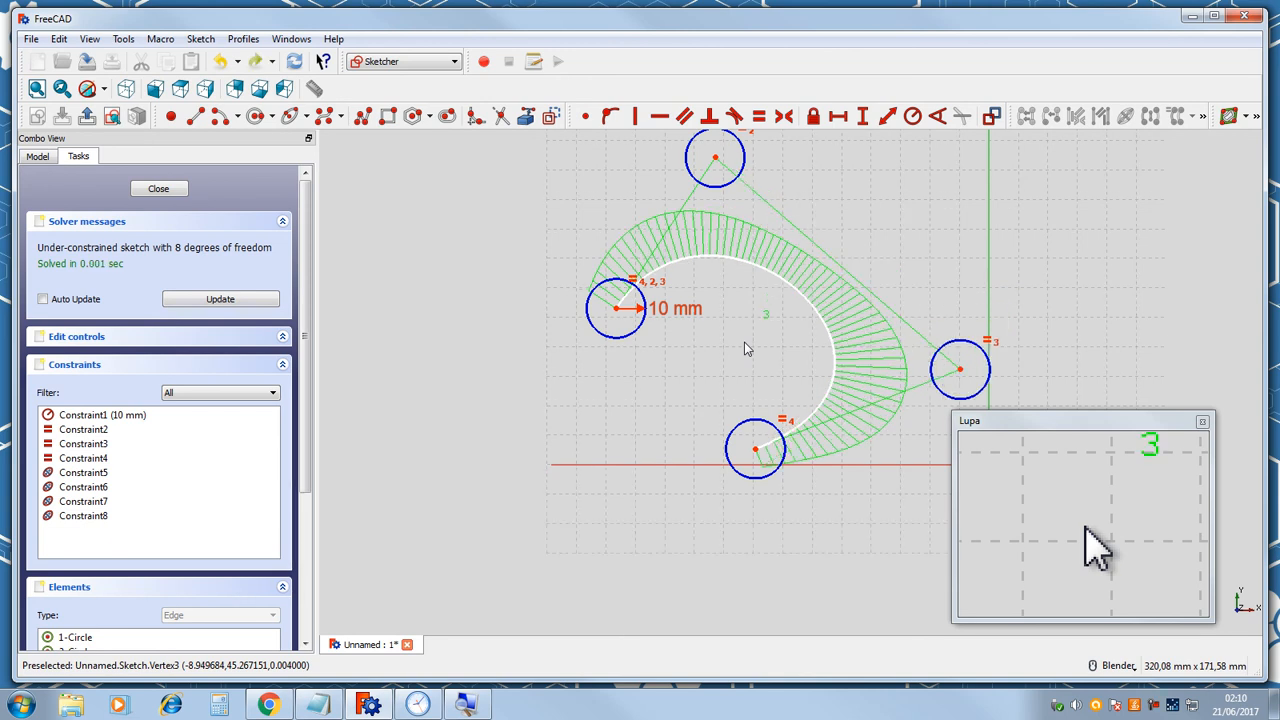
pyautogui.hotkey('ctrl', 'z')
pyautogui.hotkey('ctrl', 'z')
pyautogui.hotkey('ctrl', 'z')
pyautogui.hotkey('ctrl', 'z')
pyautogui.hotkey('ctrl', 'z')
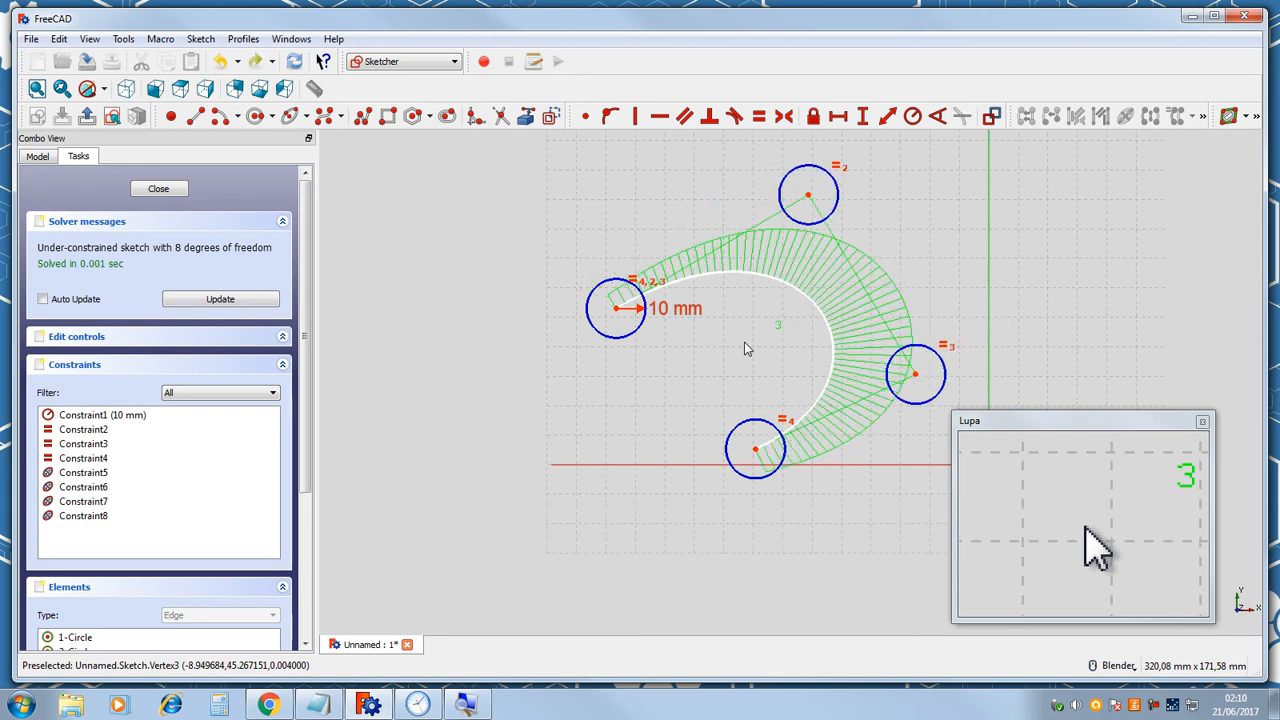
pyautogui.hotkey('ctrl', 'z')
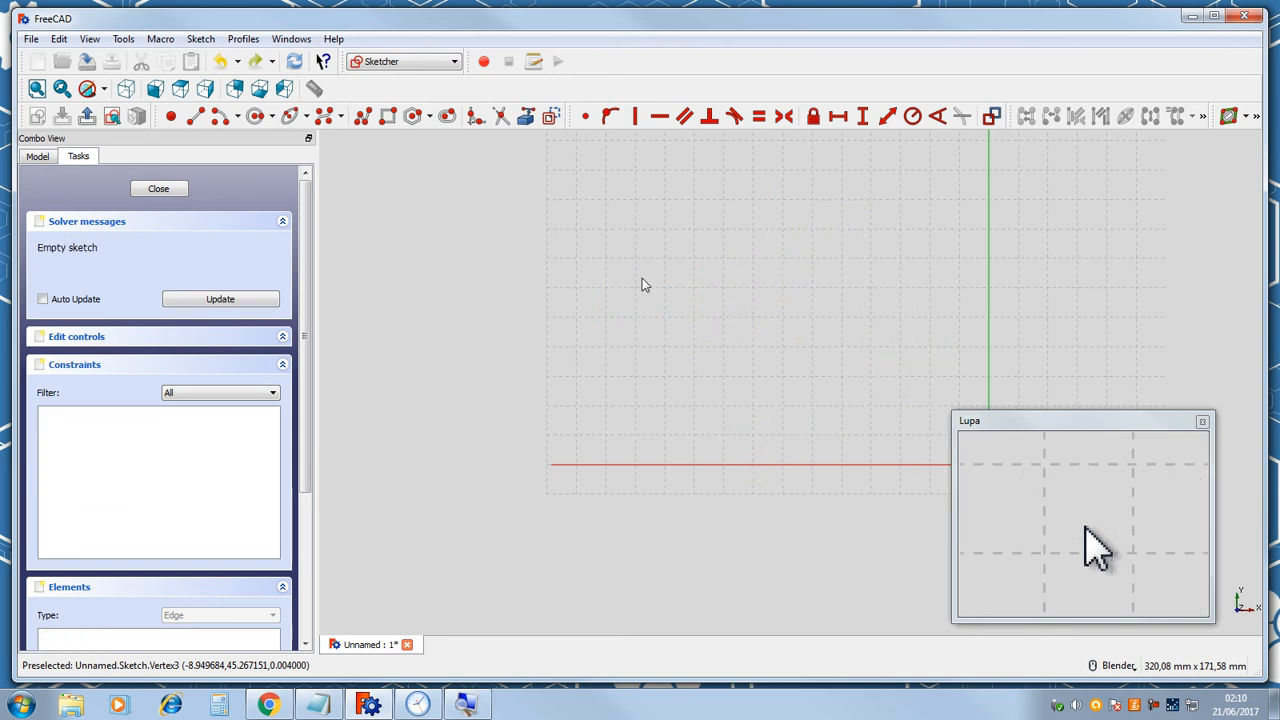
# Draw a closed periodic B-spline by four control points with the Periodic B-spline tool.
pyautogui.click(341, 119)
pyautogui.click(345, 157)
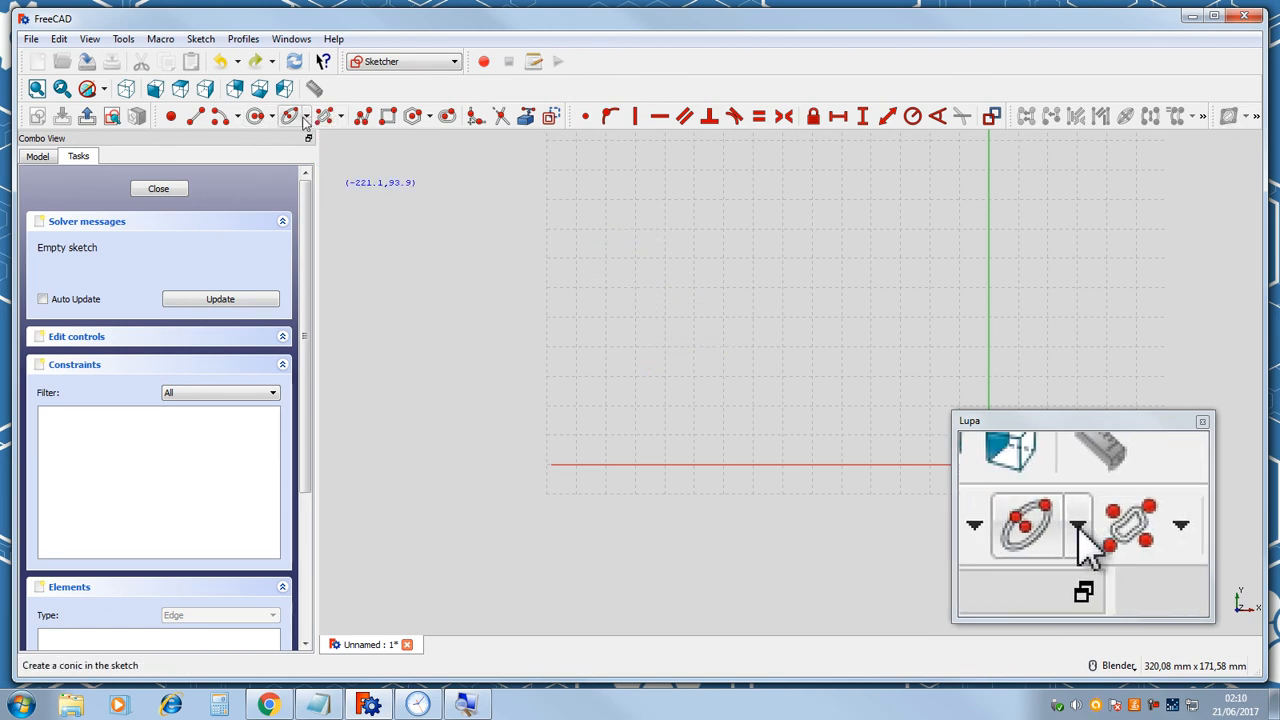
pyautogui.click(341, 118)
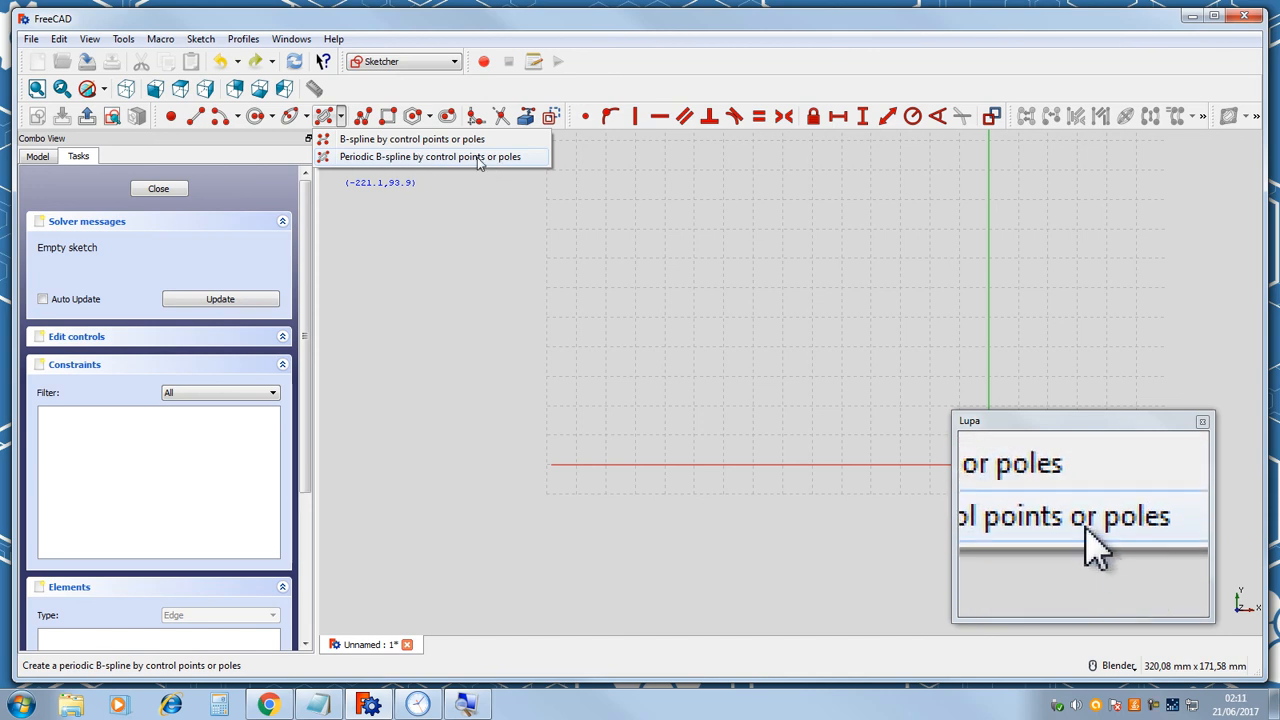
pyautogui.click(326, 158)
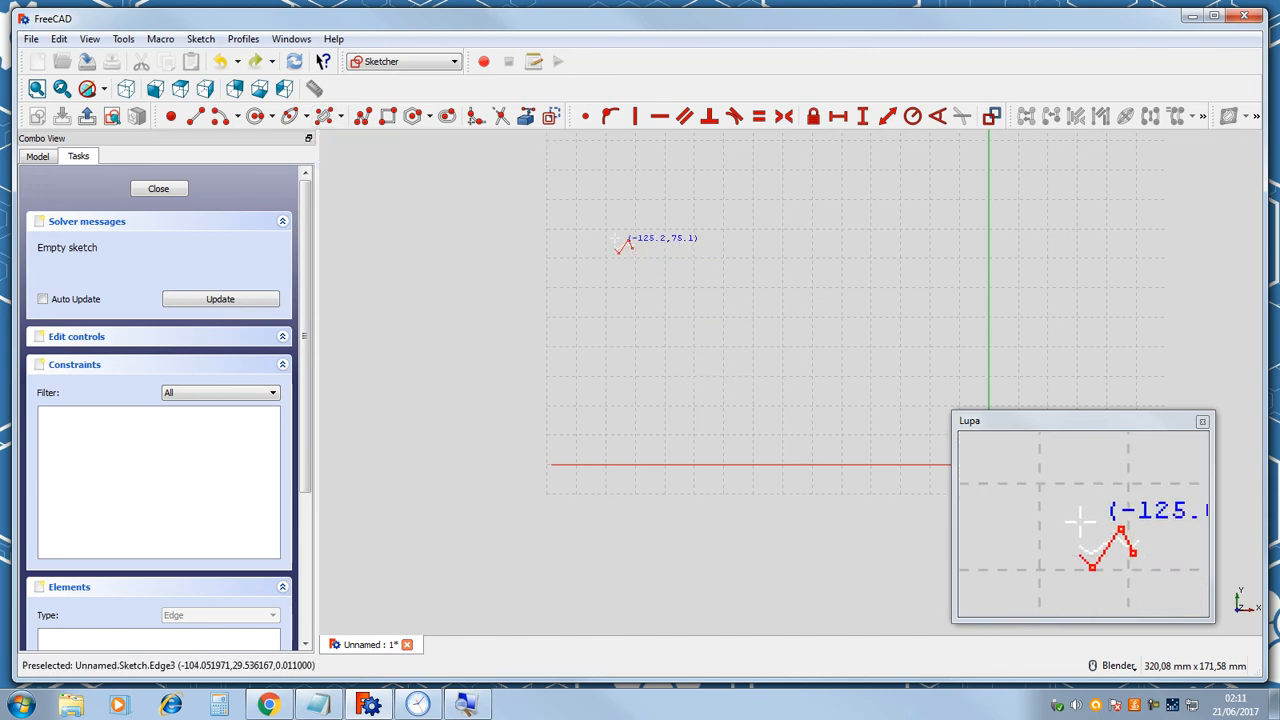
pyautogui.click(614, 238)
pyautogui.click(704, 427)
pyautogui.click(944, 338)
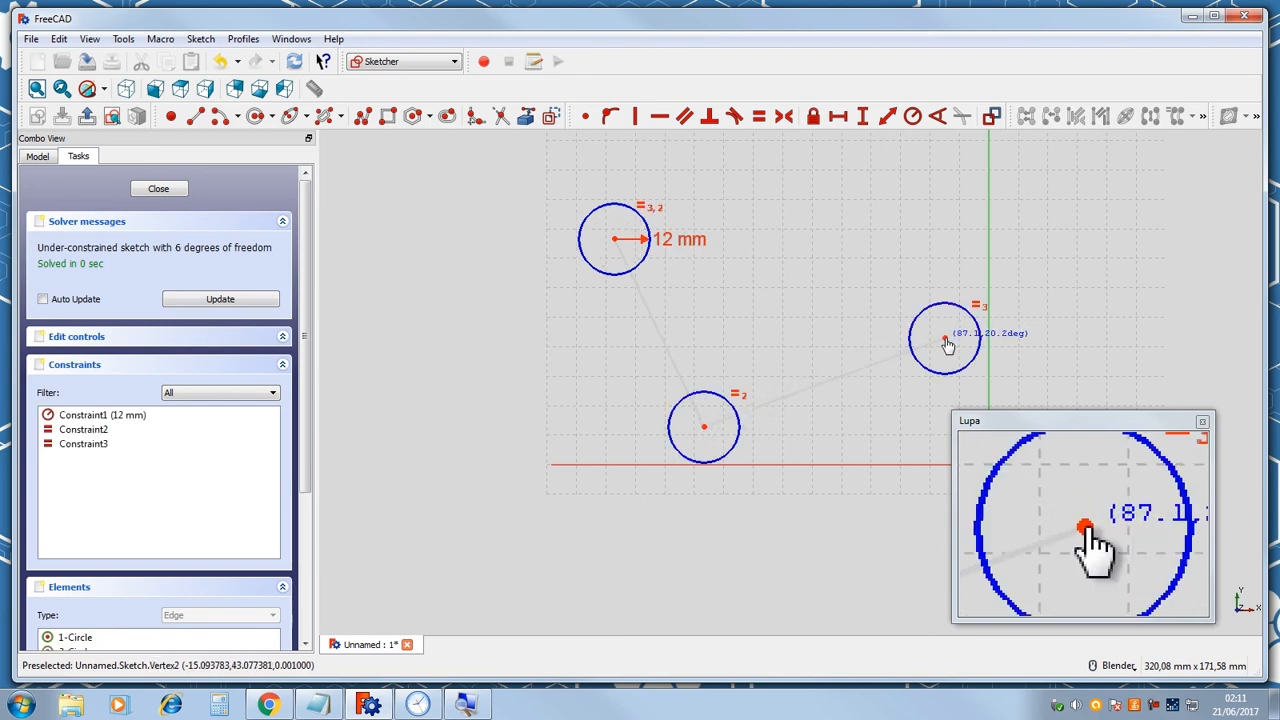
pyautogui.rightClick(801, 222)
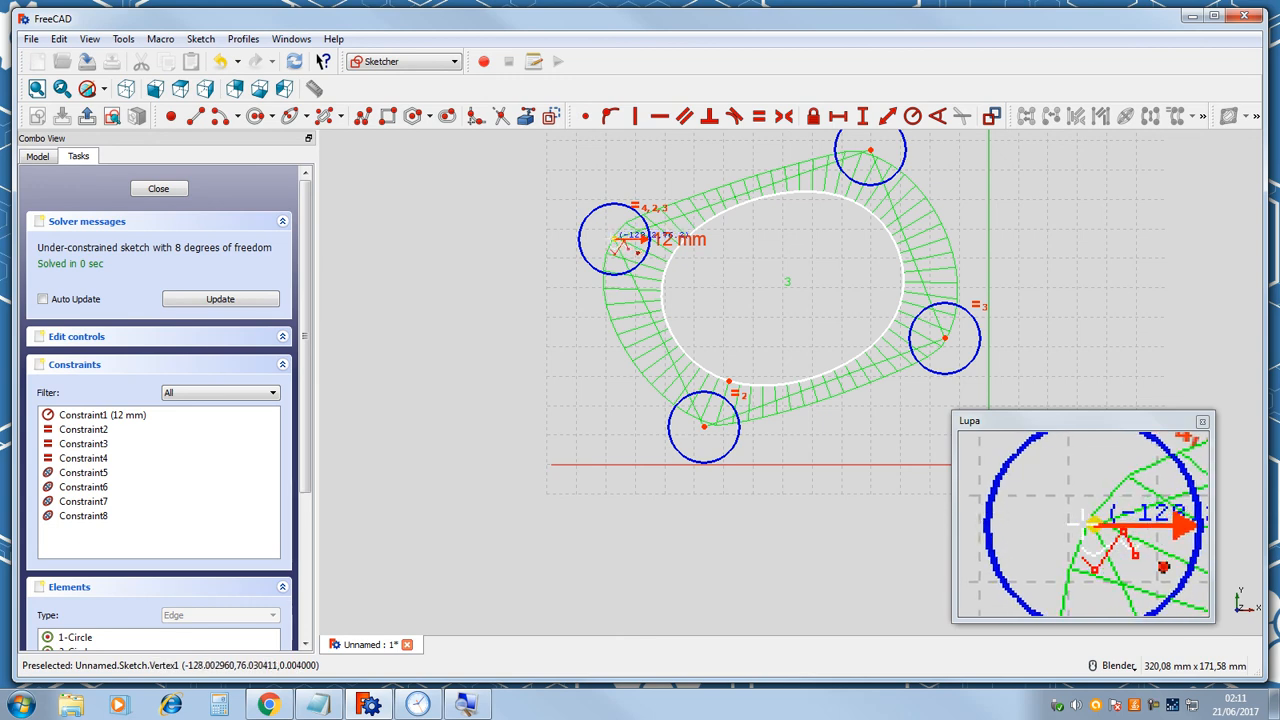
# Reshape the periodic B-spline by dragging its four control points into a rounded triangular loop, then close the sketch.
pyautogui.moveTo(617, 245); pyautogui.dragTo(562, 203)
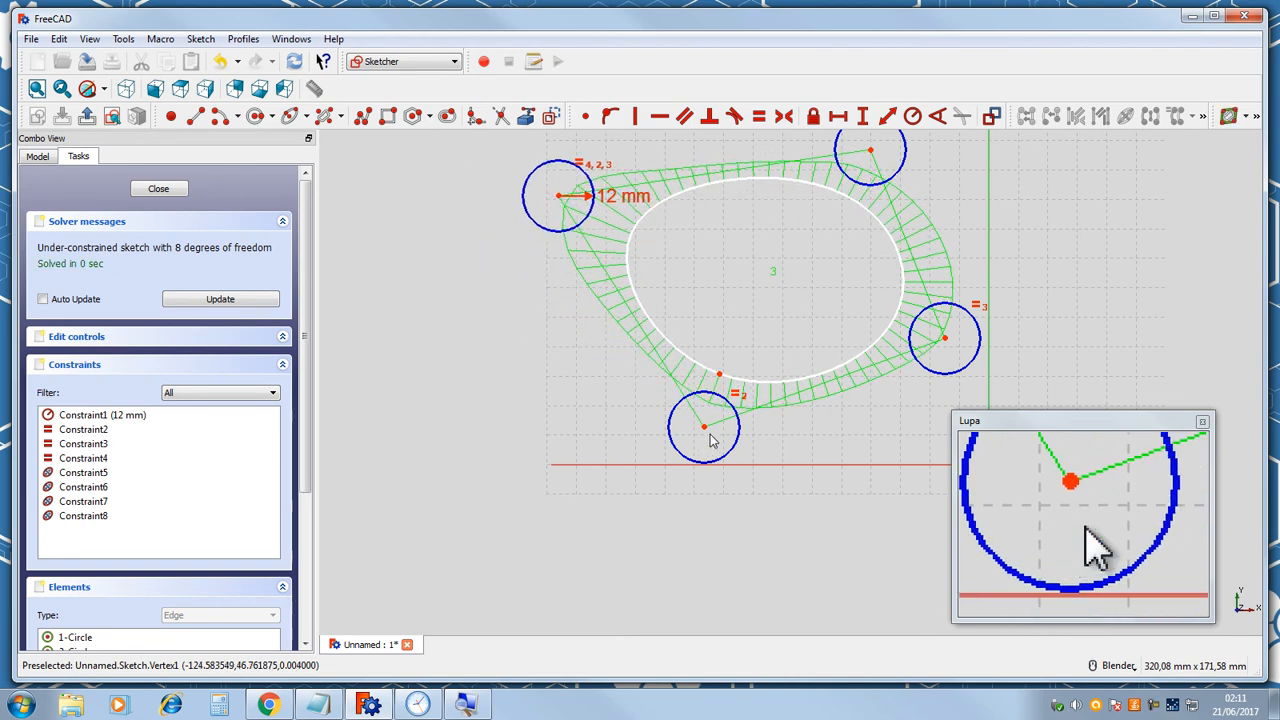
pyautogui.moveTo(705, 430); pyautogui.dragTo(609, 516)
pyautogui.moveTo(972, 361); pyautogui.dragTo(1000, 382)
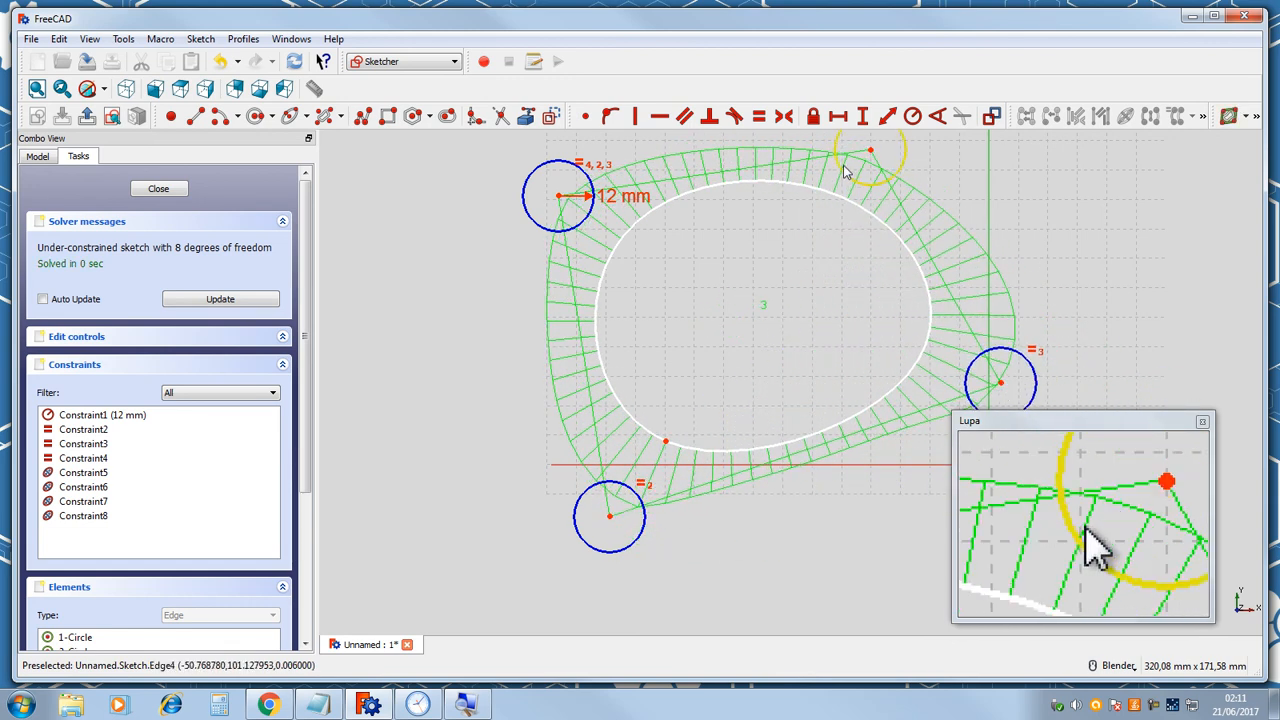
pyautogui.moveTo(891, 148); pyautogui.dragTo(804, 219)
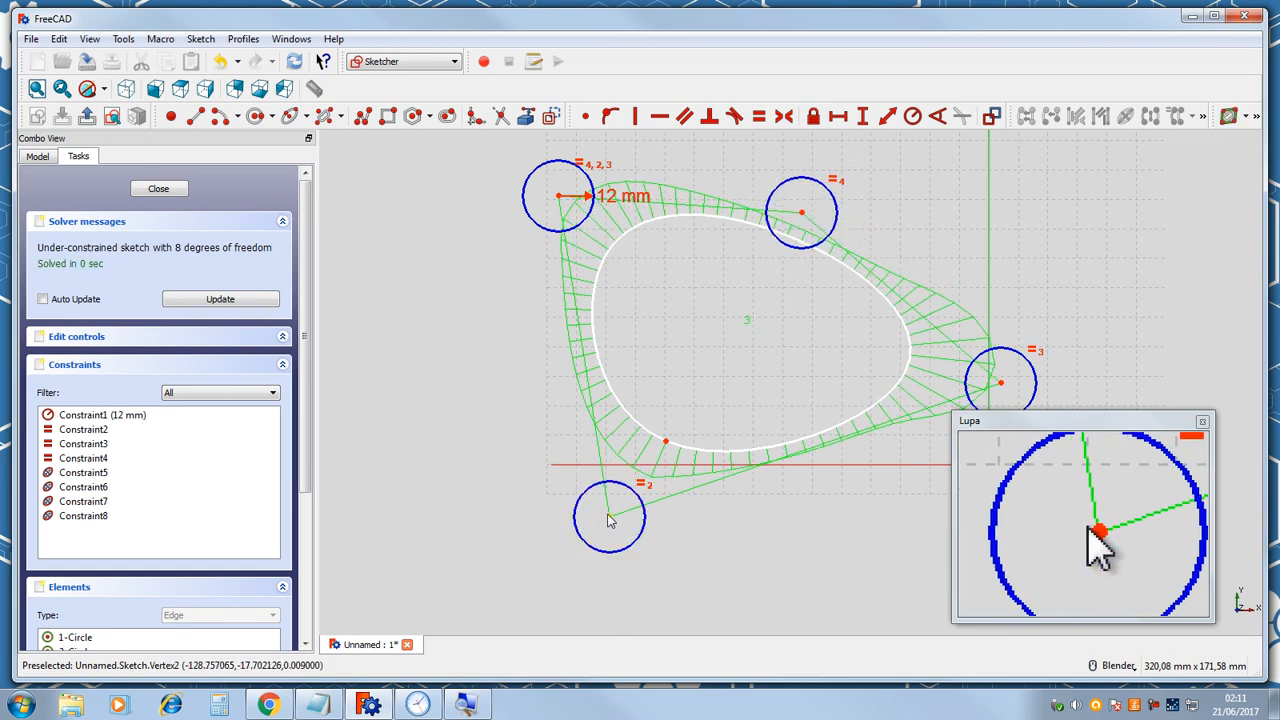
pyautogui.moveTo(613, 500); pyautogui.dragTo(869, 543)
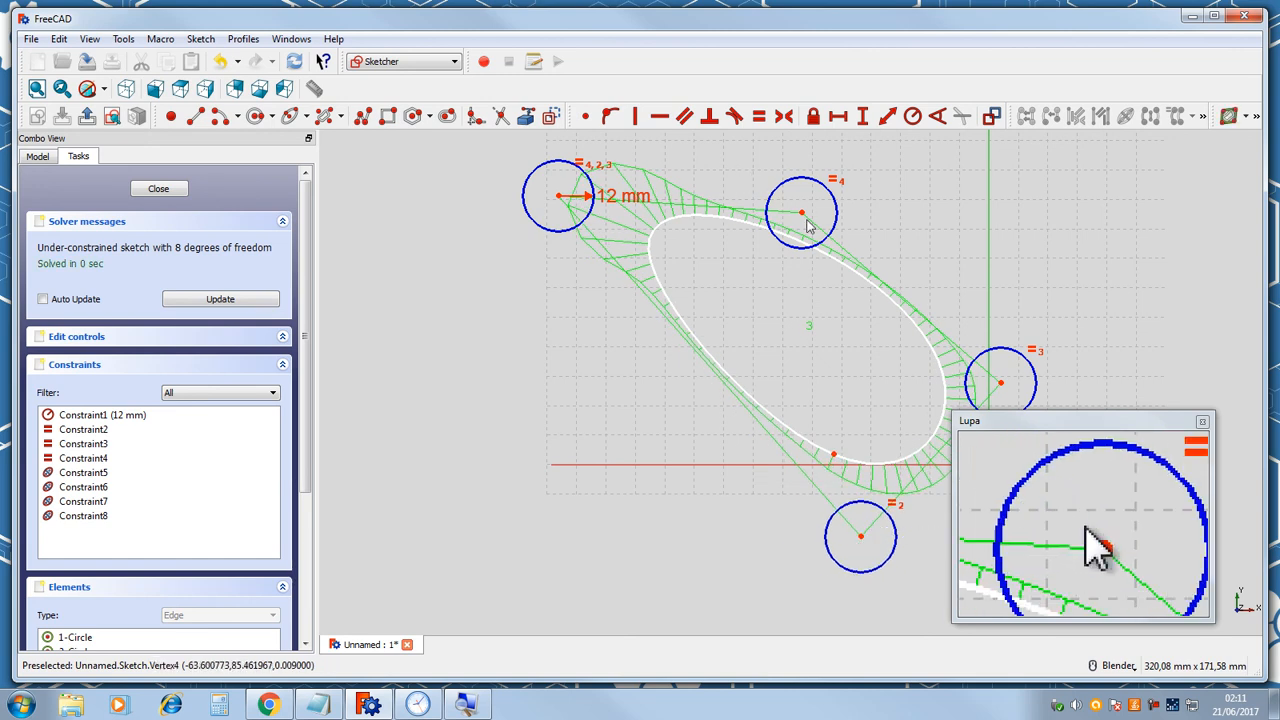
pyautogui.moveTo(803, 220); pyautogui.dragTo(869, 163)
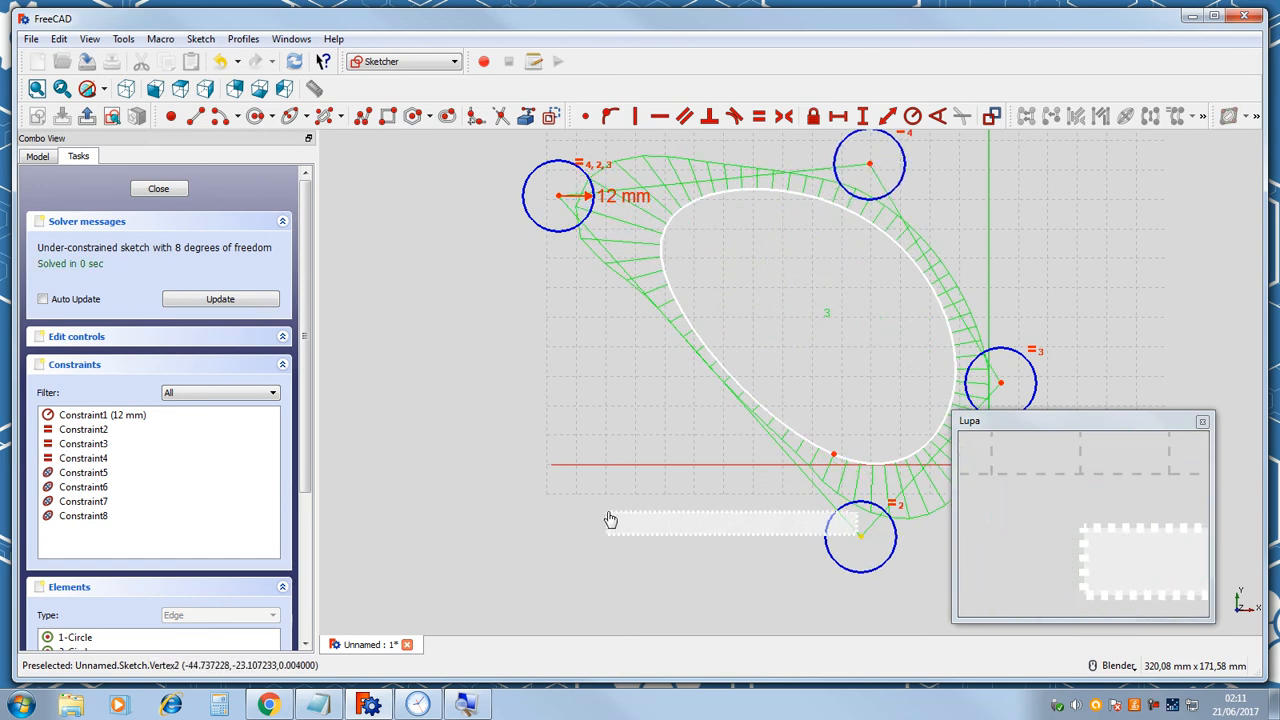
pyautogui.moveTo(864, 540); pyautogui.dragTo(589, 549)
pyautogui.moveTo(869, 172); pyautogui.dragTo(746, 345)
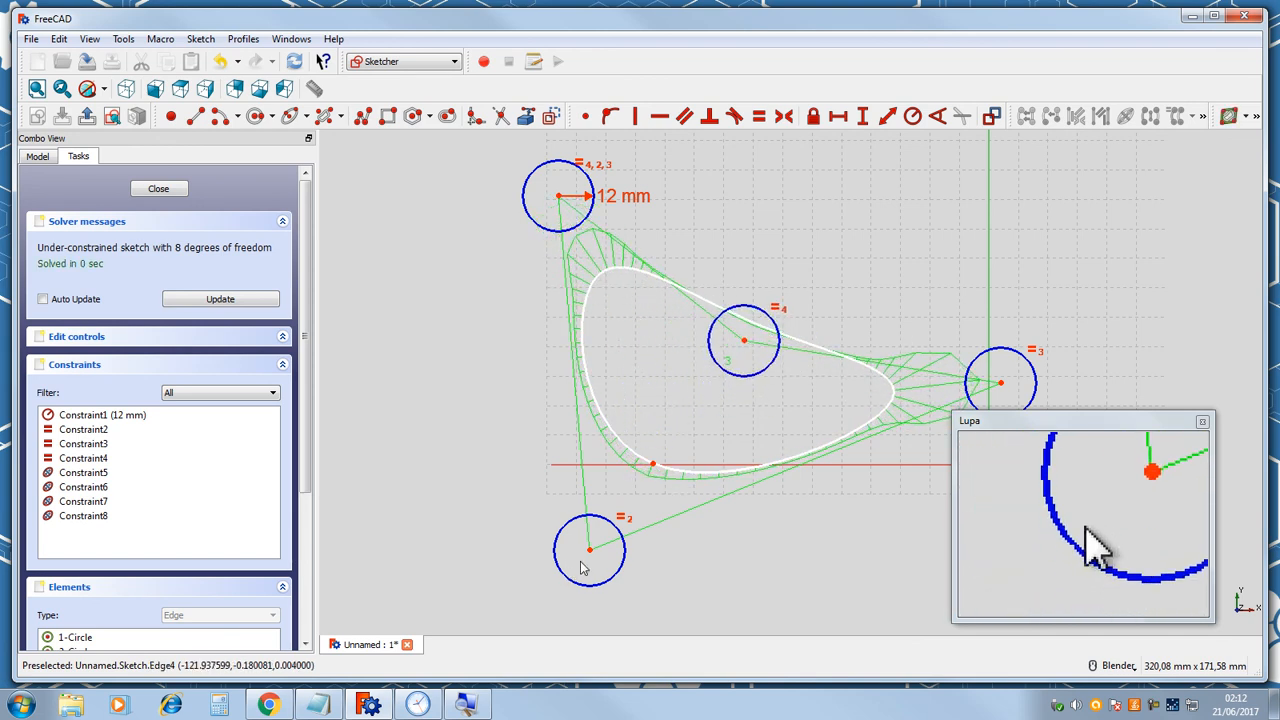
pyautogui.moveTo(590, 552); pyautogui.dragTo(613, 513)
pyautogui.moveTo(745, 347); pyautogui.dragTo(690, 374)
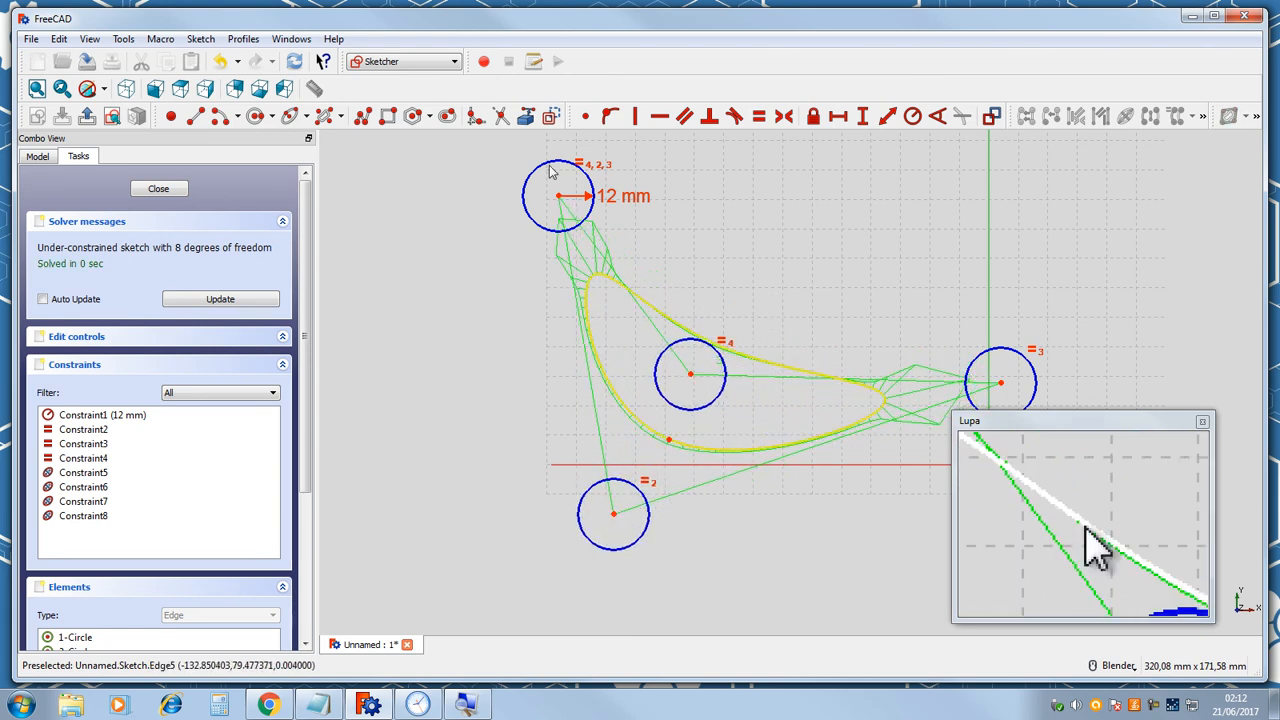
pyautogui.moveTo(563, 204); pyautogui.dragTo(640, 268)
pyautogui.moveTo(690, 374); pyautogui.dragTo(733, 393)
pyautogui.moveTo(990, 384); pyautogui.dragTo(899, 398)
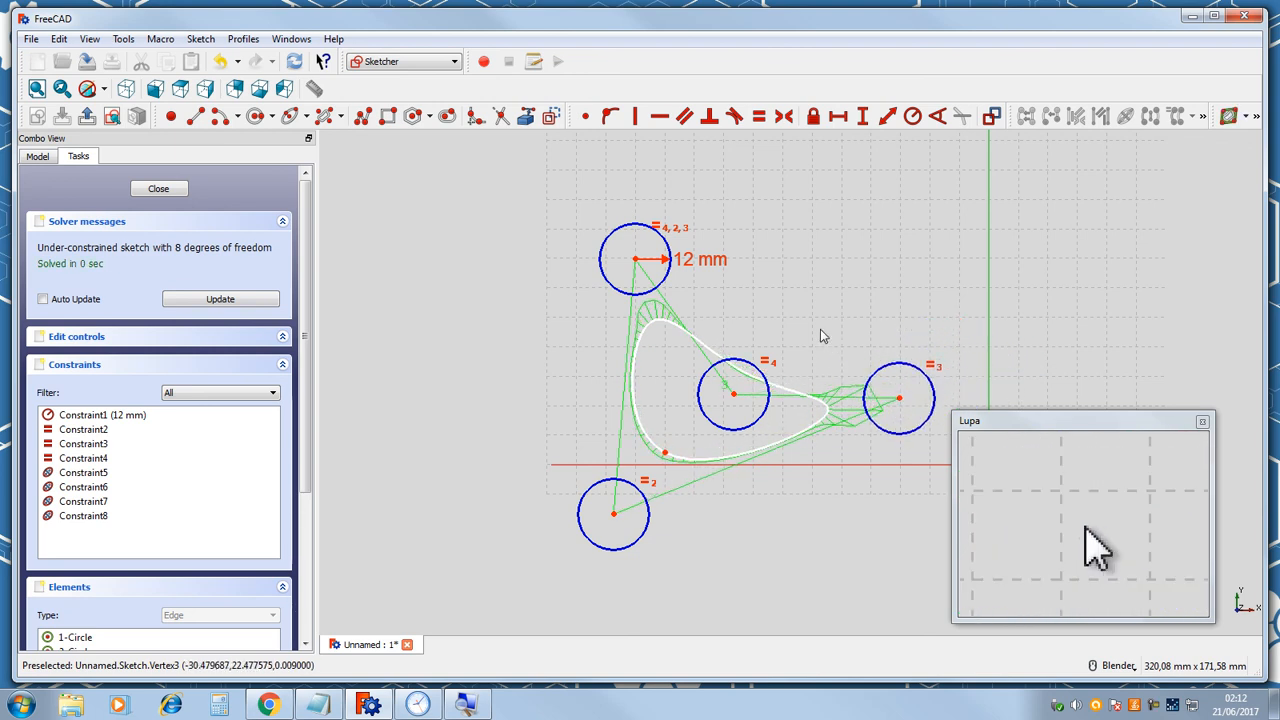
pyautogui.click(158, 188)
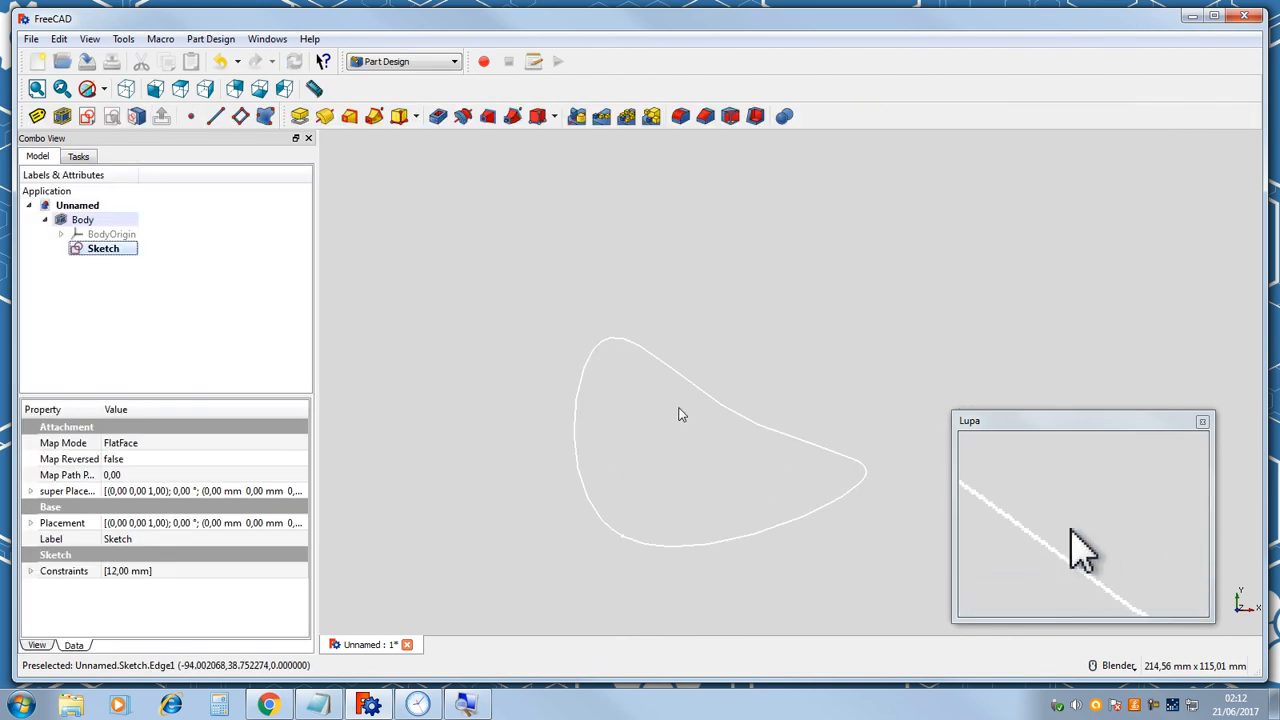
# Reopen the sketch, box-select all of the periodic B-spline geometry and delete it.
pyautogui.doubleClick(127, 250)
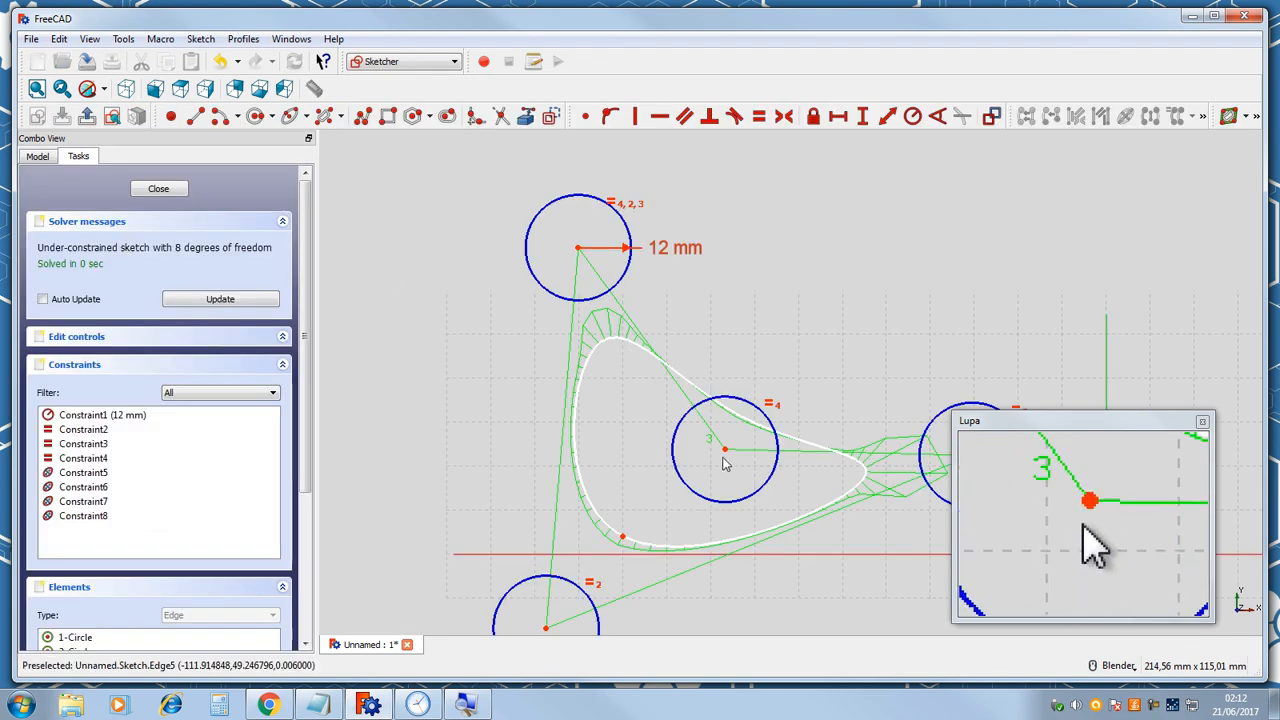
pyautogui.scroll(-3, 725, 463)
pyautogui.moveTo(540, 264)
pyautogui.mouseDown()
pyautogui.moveTo(866, 586)
pyautogui.moveTo(917, 580)
pyautogui.mouseUp()
pyautogui.press('Delete')
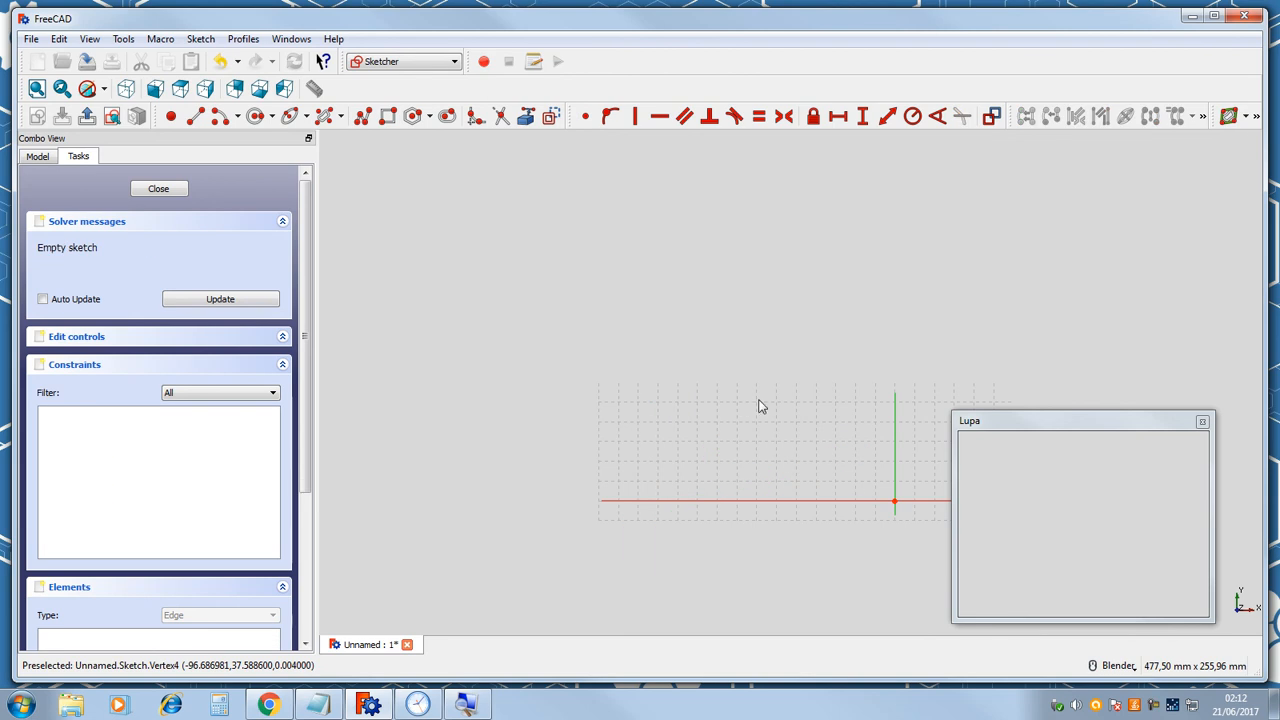
# Close the empty sketch.
pyautogui.scroll(-3, 738, 405)
pyautogui.scroll(3, 738, 406)
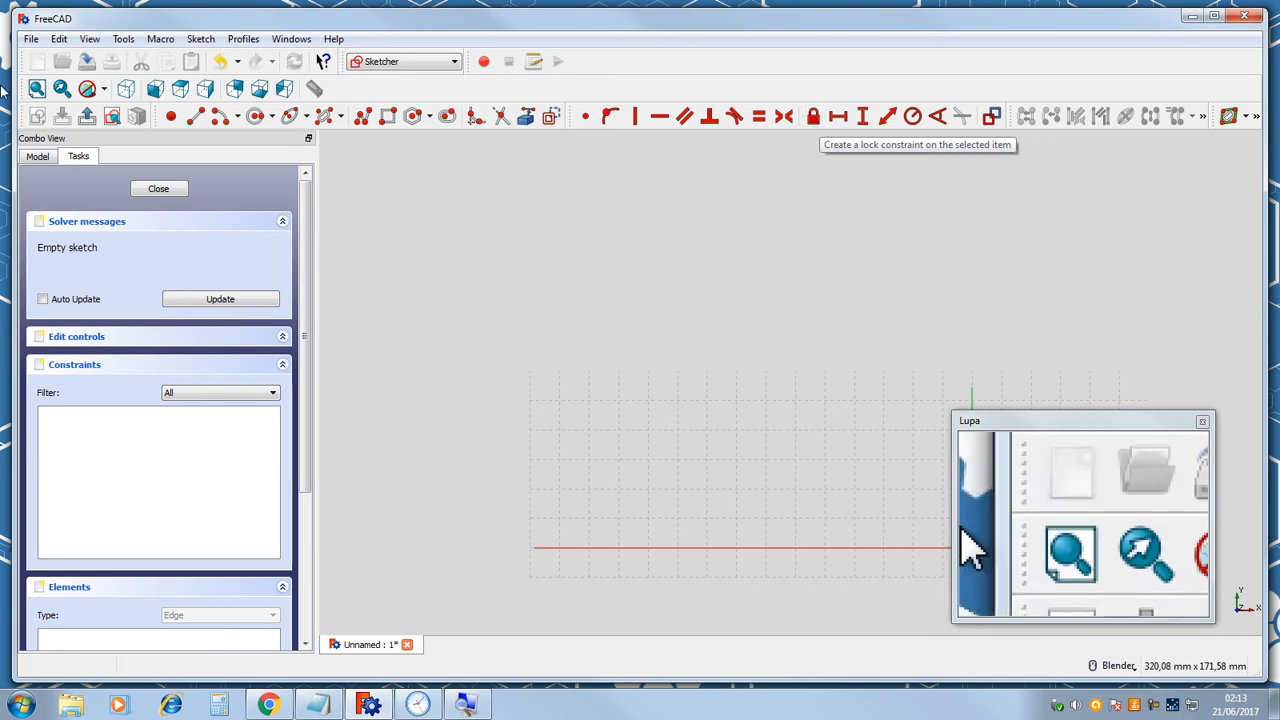
pyautogui.click(156, 189)
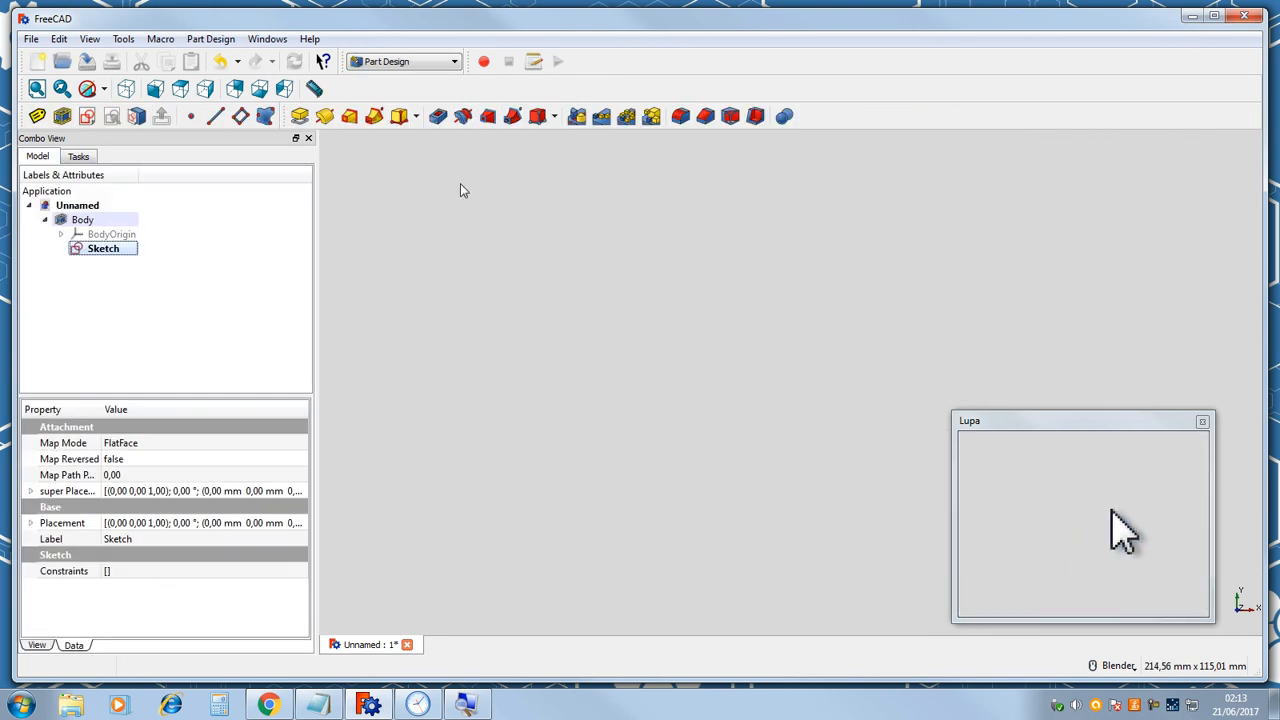